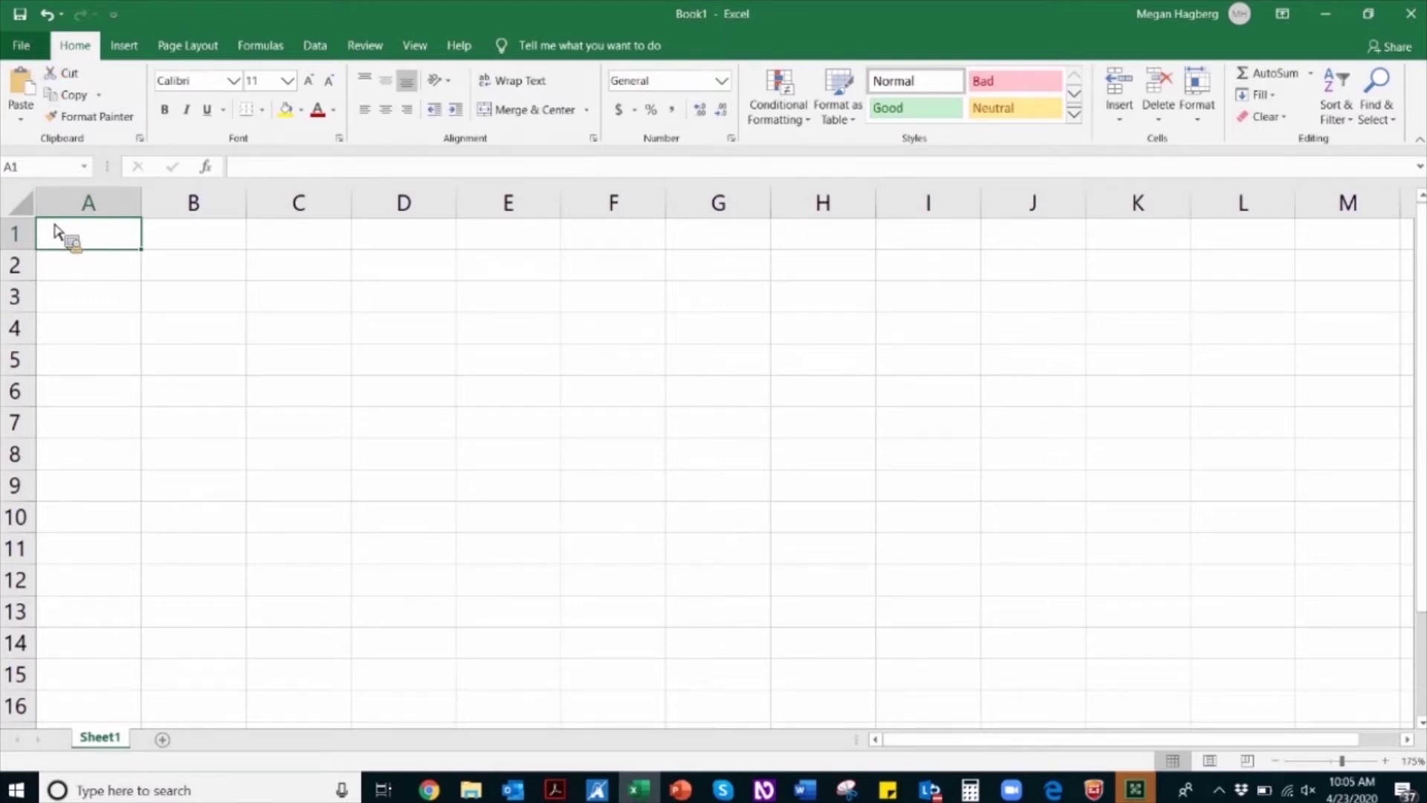
# Open the File backstage Home page showing templates and recent workbooks.
pyautogui.hotkey('alt', 'f')
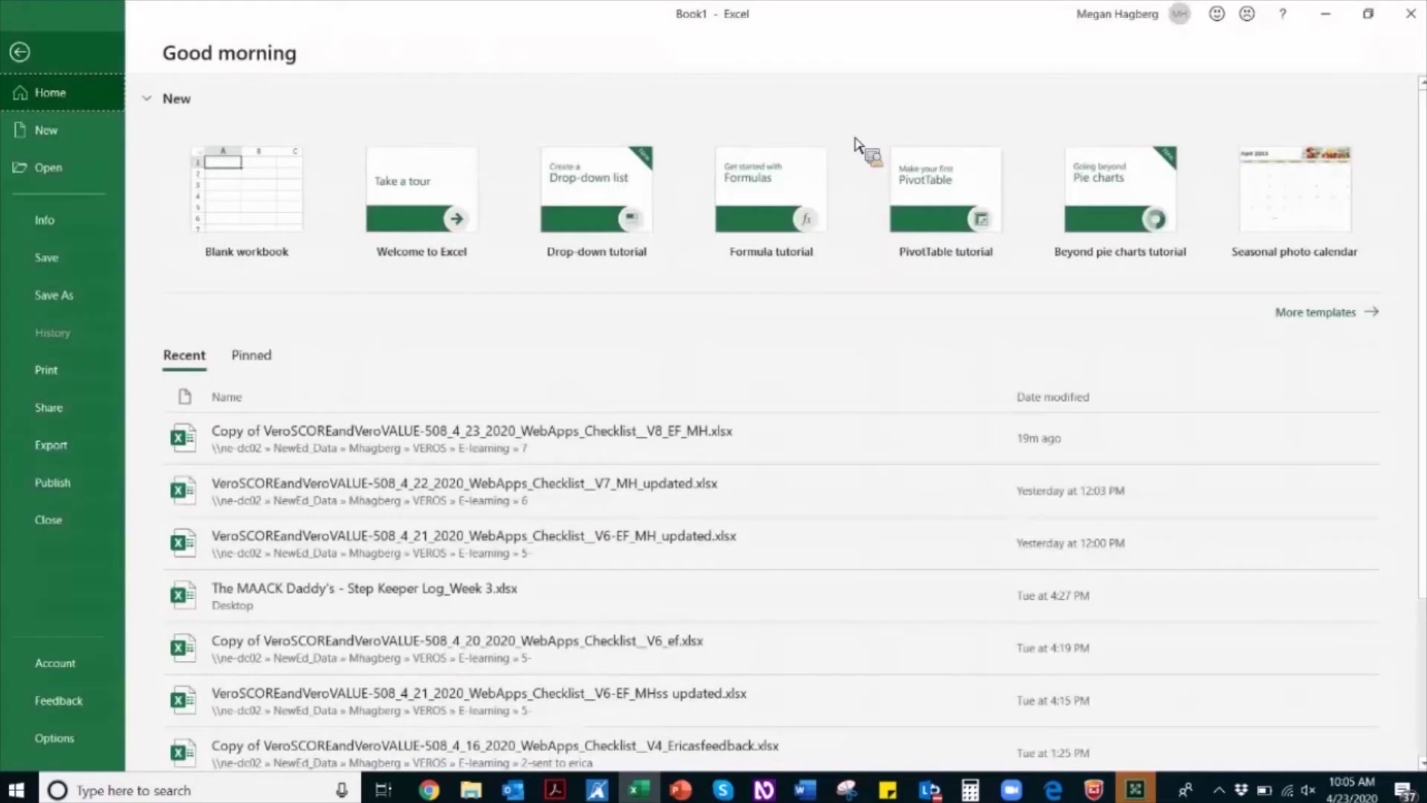
# Set the workbook's Title property to 'Class Demographics' and return to the worksheet.
pyautogui.press('i')
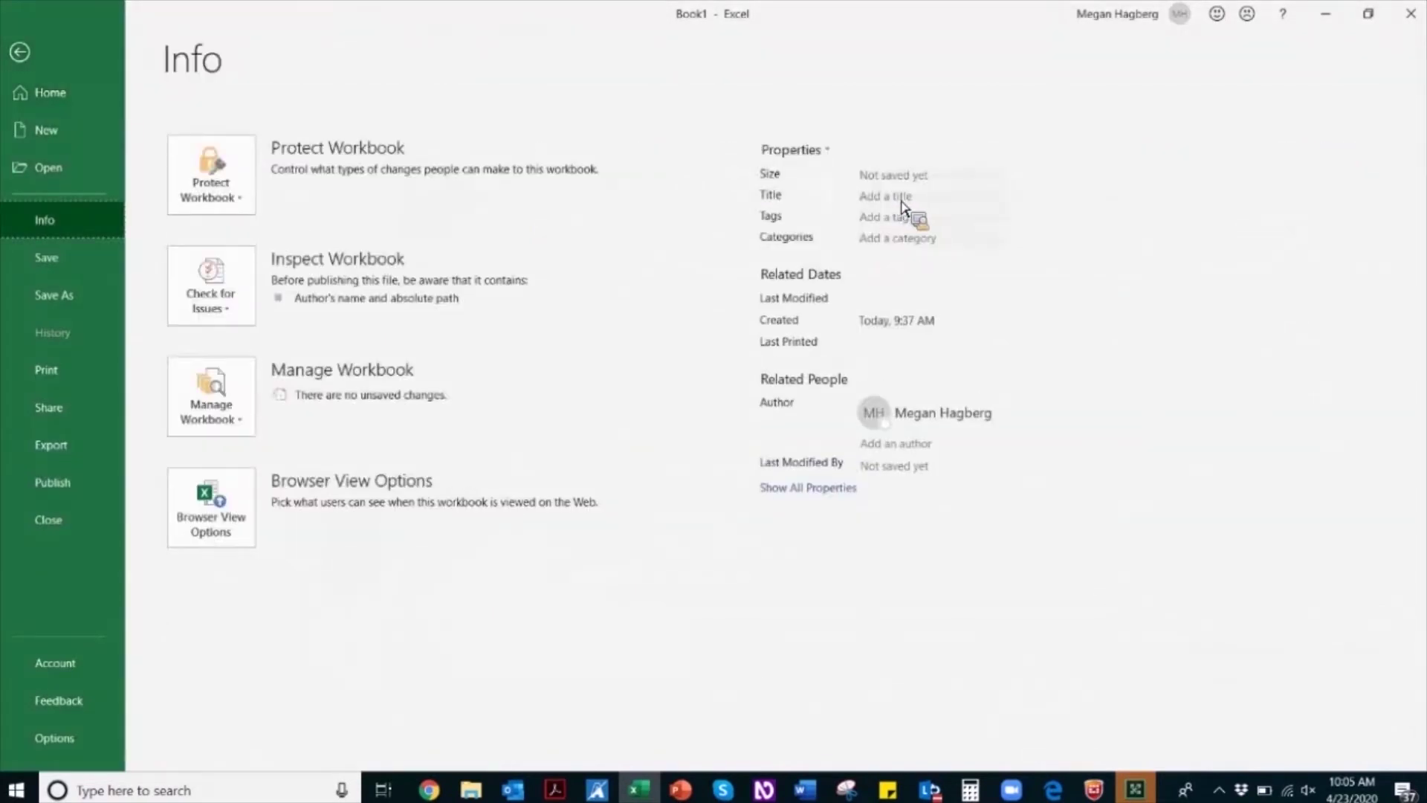
pyautogui.click(959, 196)
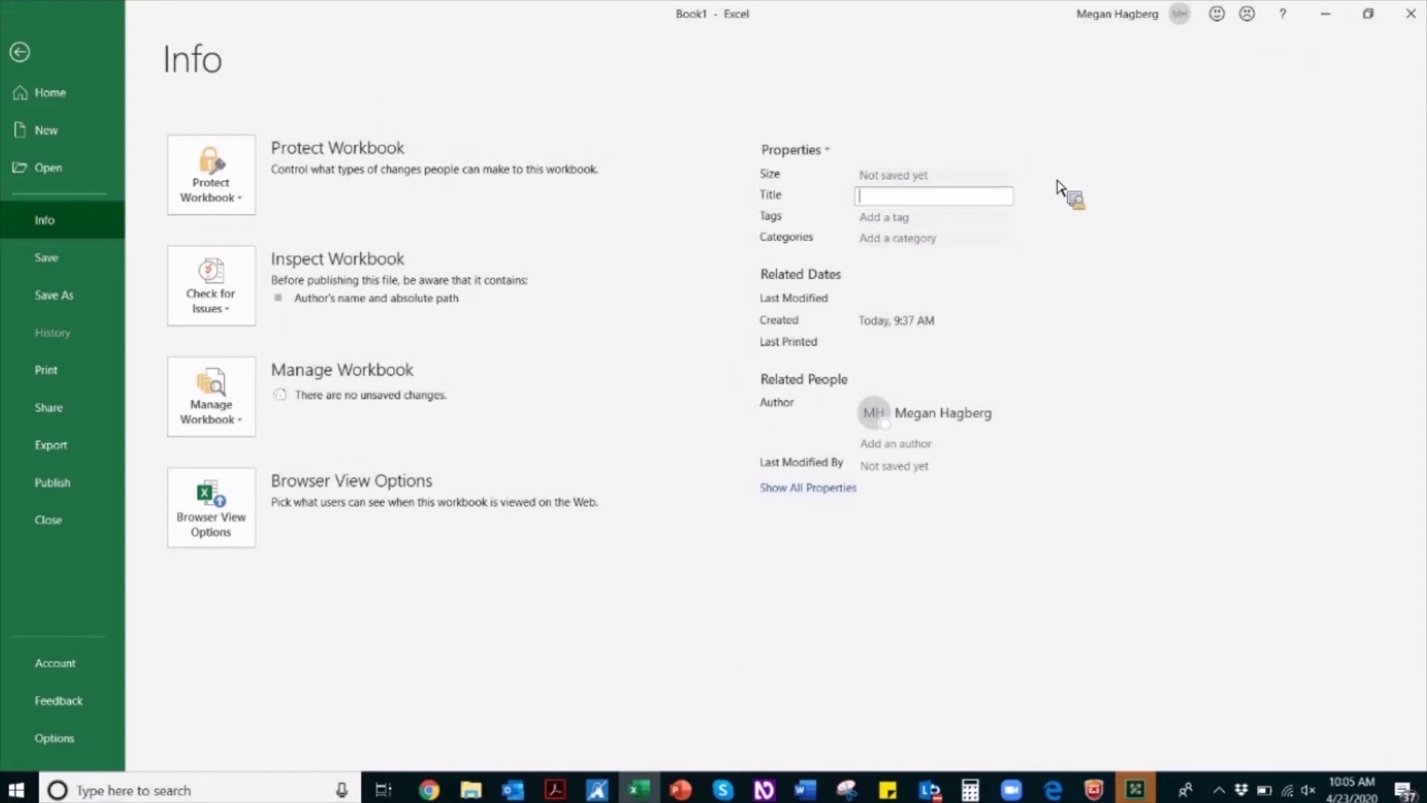
pyautogui.write('Class Demogra')
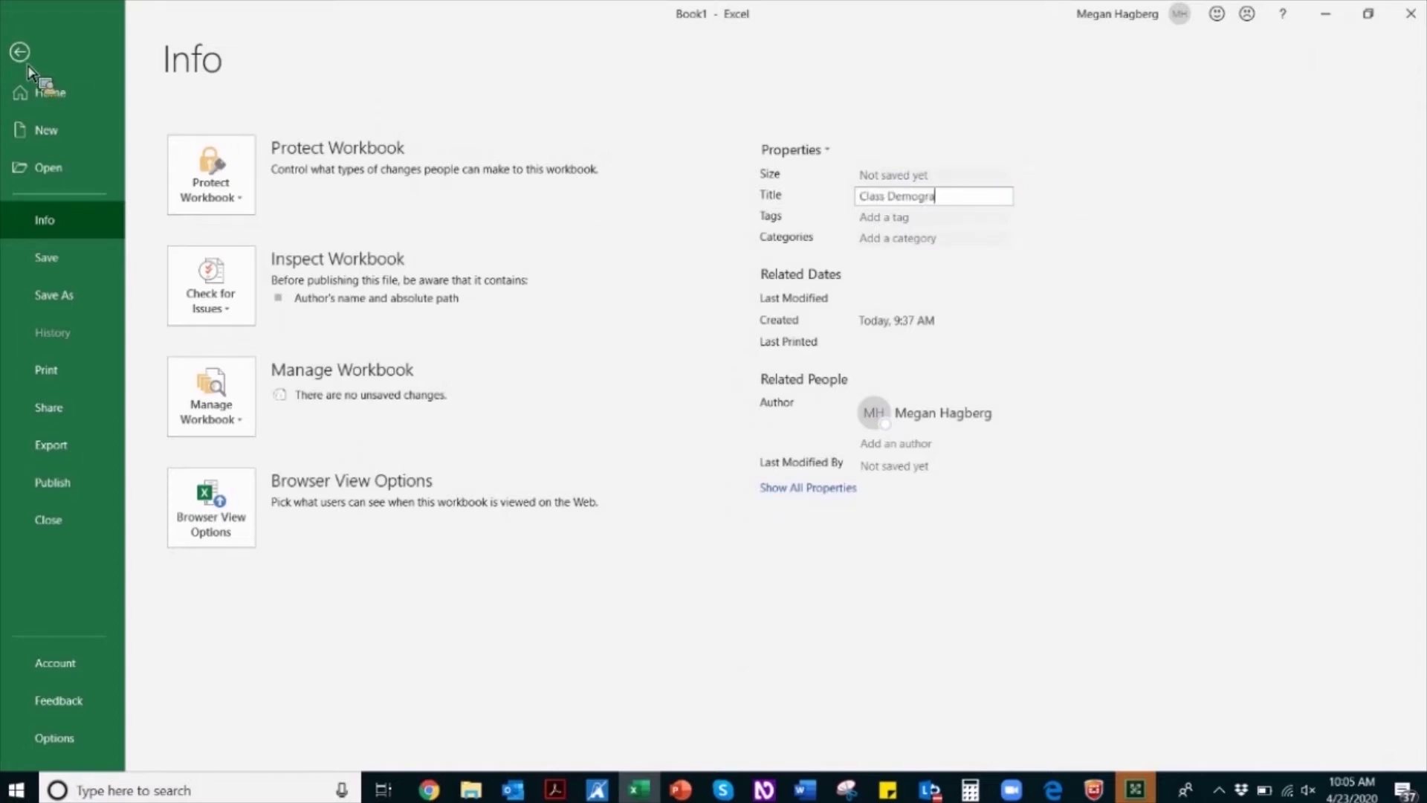
pyautogui.write('phics')
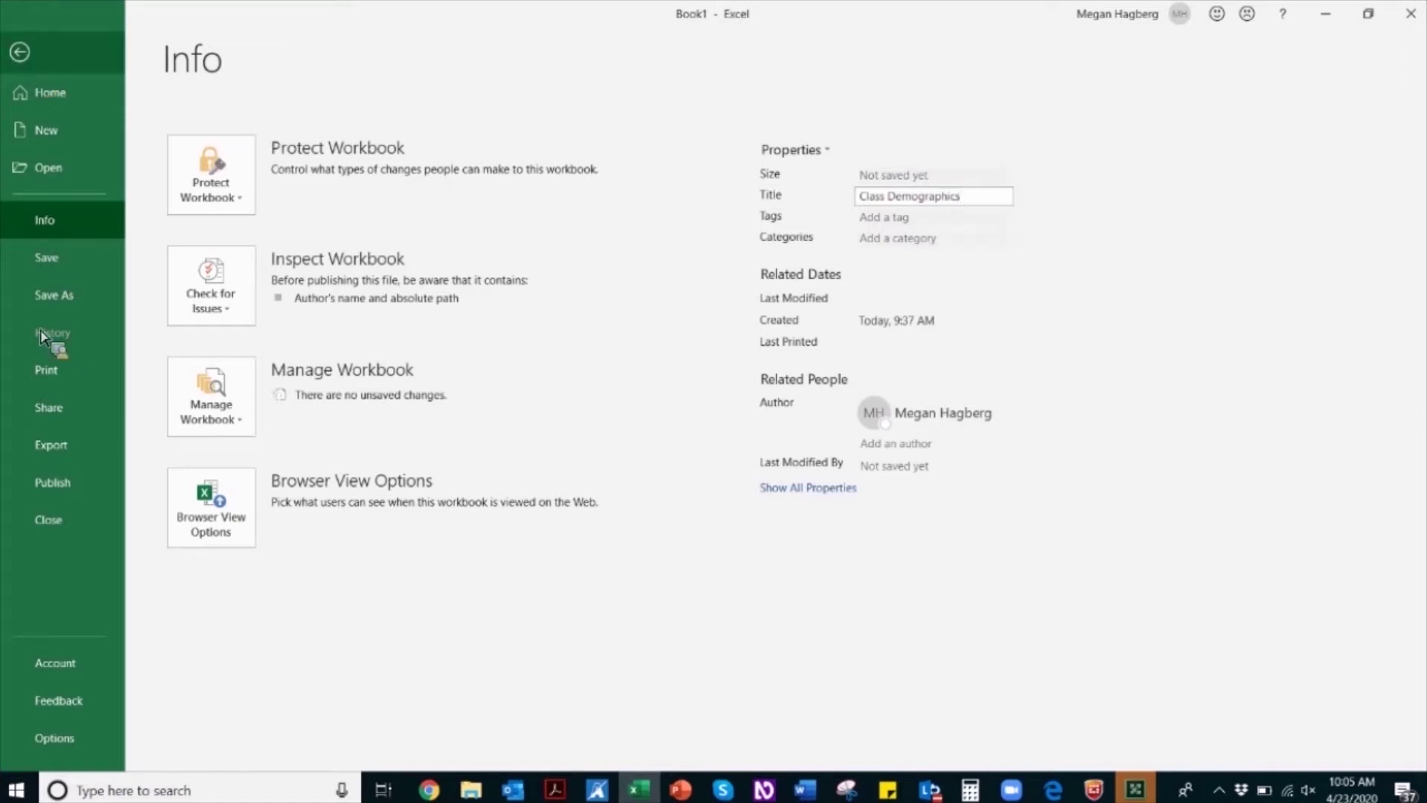
pyautogui.press('Escape')
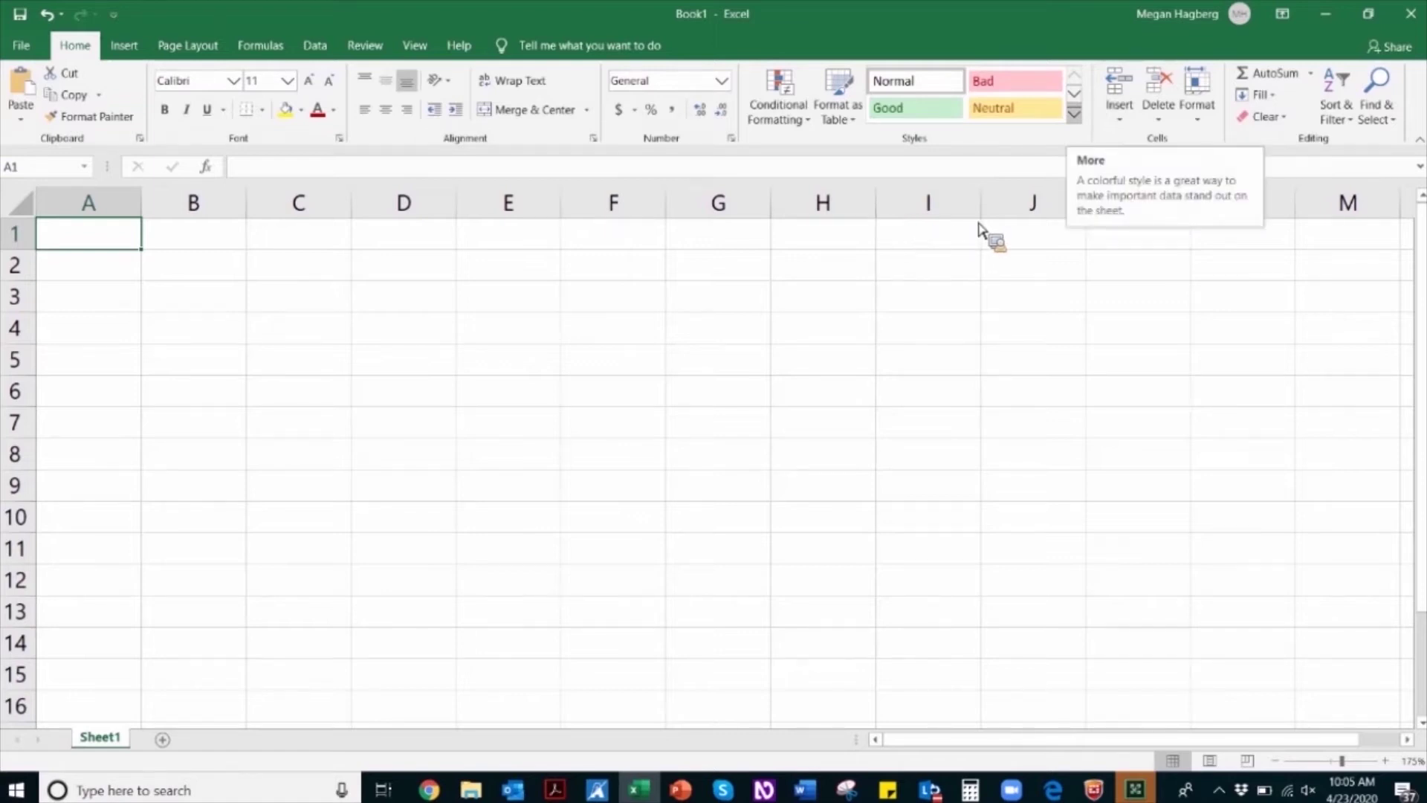
pyautogui.click(1074, 113)
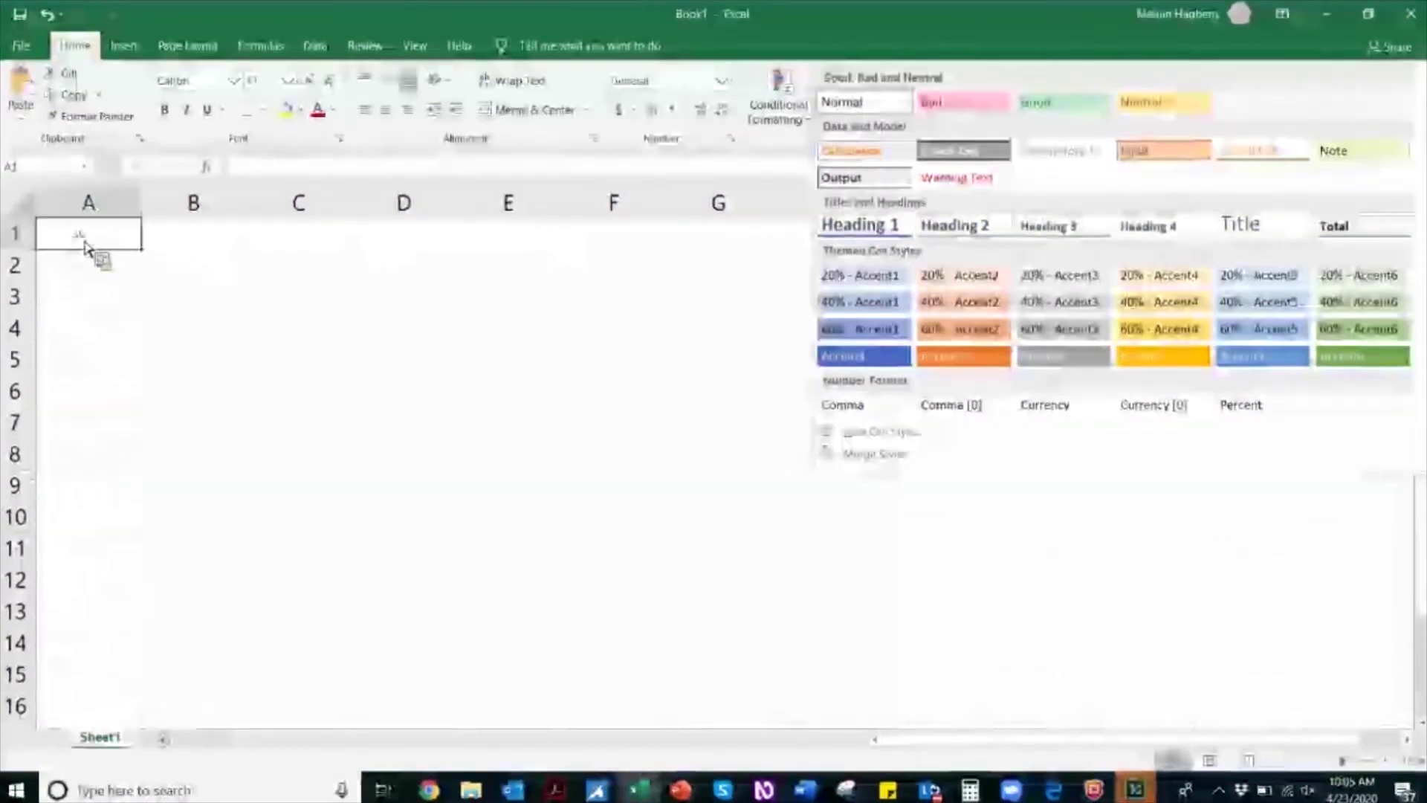
pyautogui.click(84, 247)
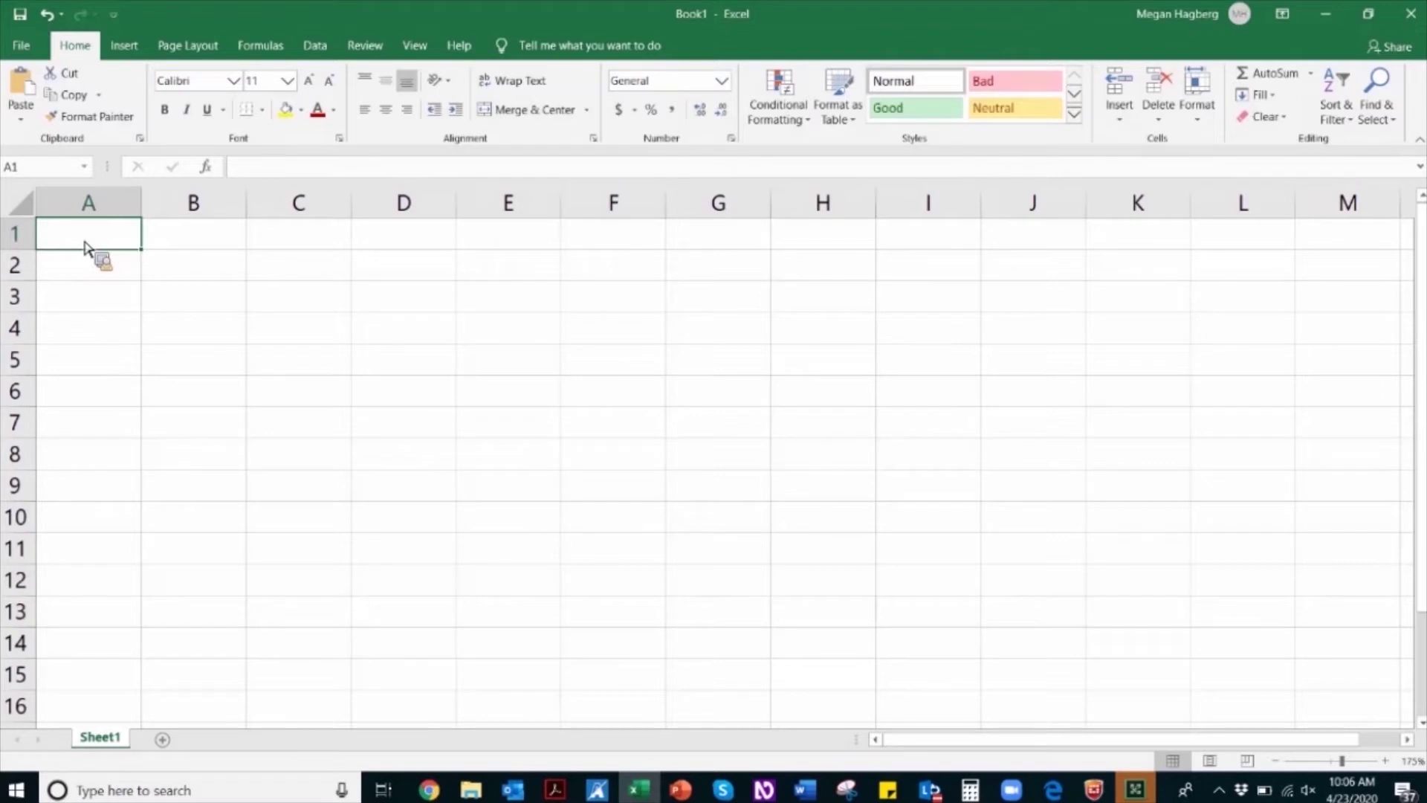
# Enter 'Class Demographics' in A1 and AutoFit column A to its width.
pyautogui.write('Clss')
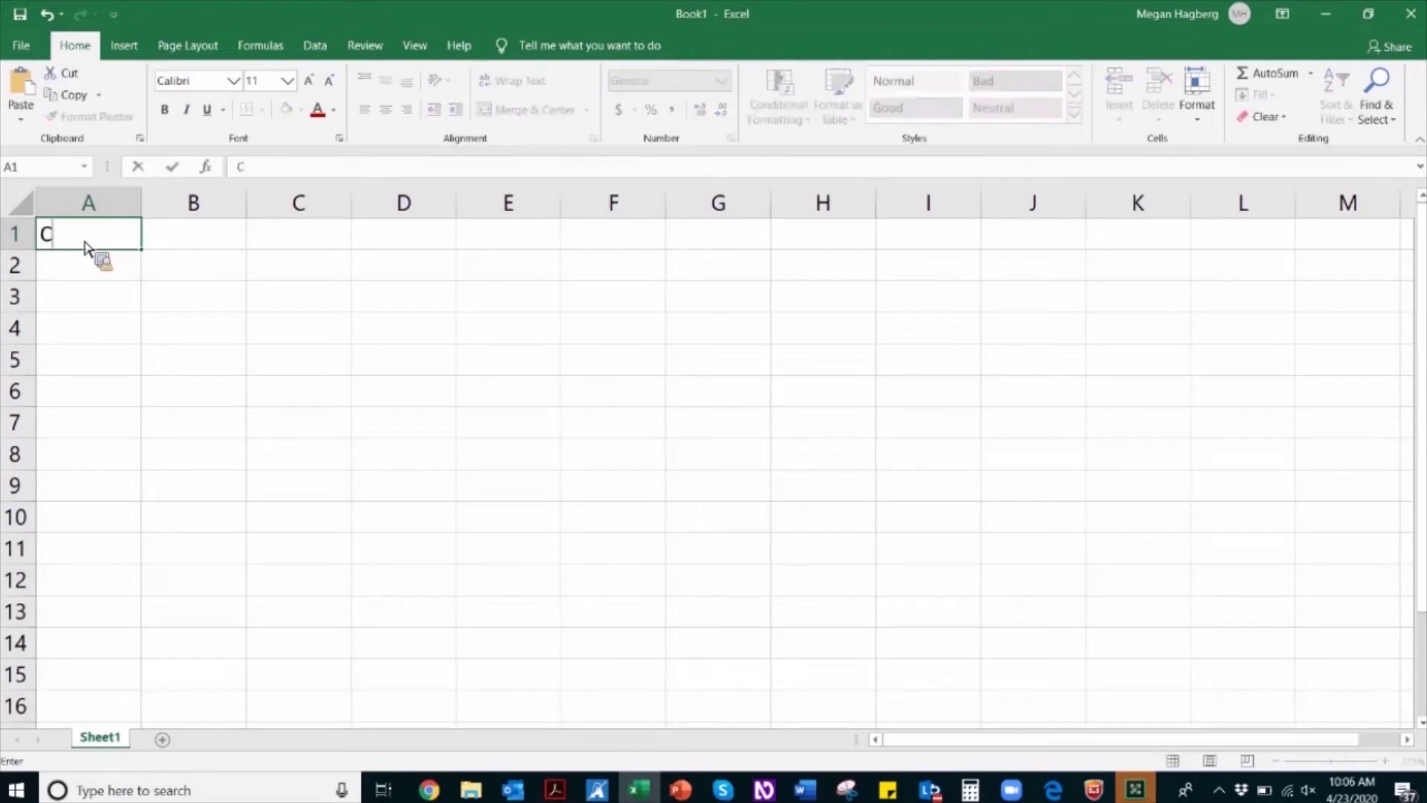
pyautogui.press('BackSpace')
pyautogui.press('BackSpace')
pyautogui.write('ass Demographi')
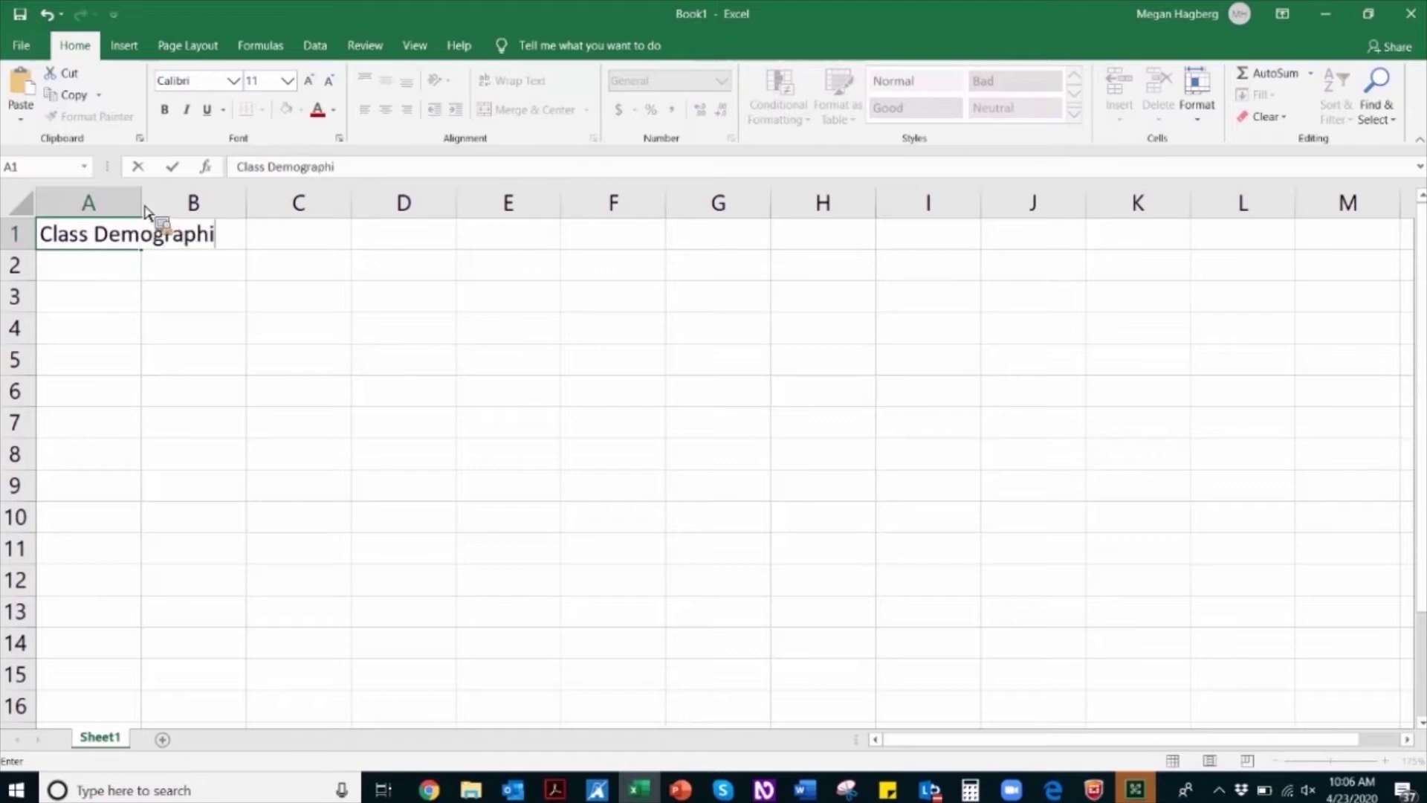
pyautogui.write('cs')
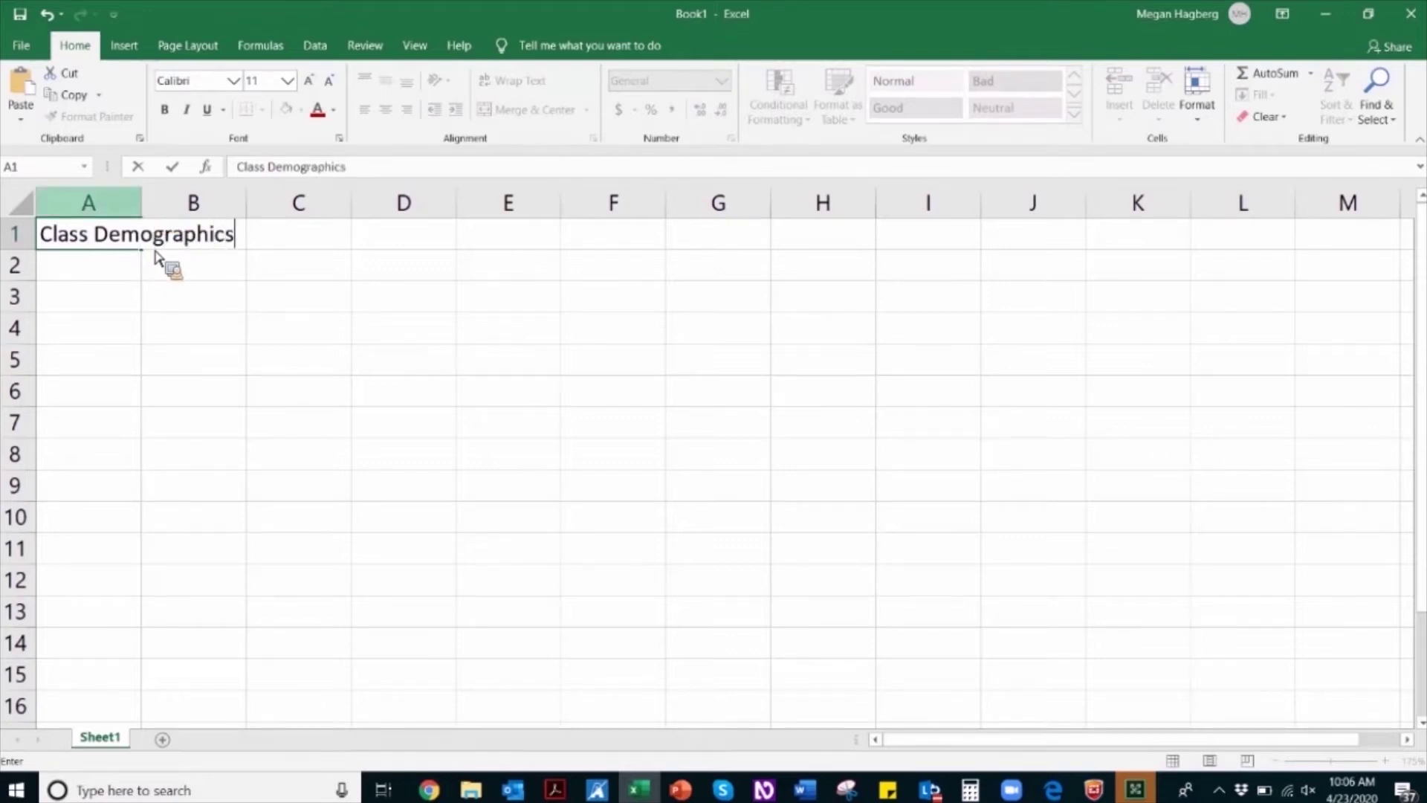
pyautogui.hotkey('ctrl', 'space')
pyautogui.hotkey('alt', 'h')
pyautogui.press('o')
pyautogui.press('i')
pyautogui.click(160, 244)
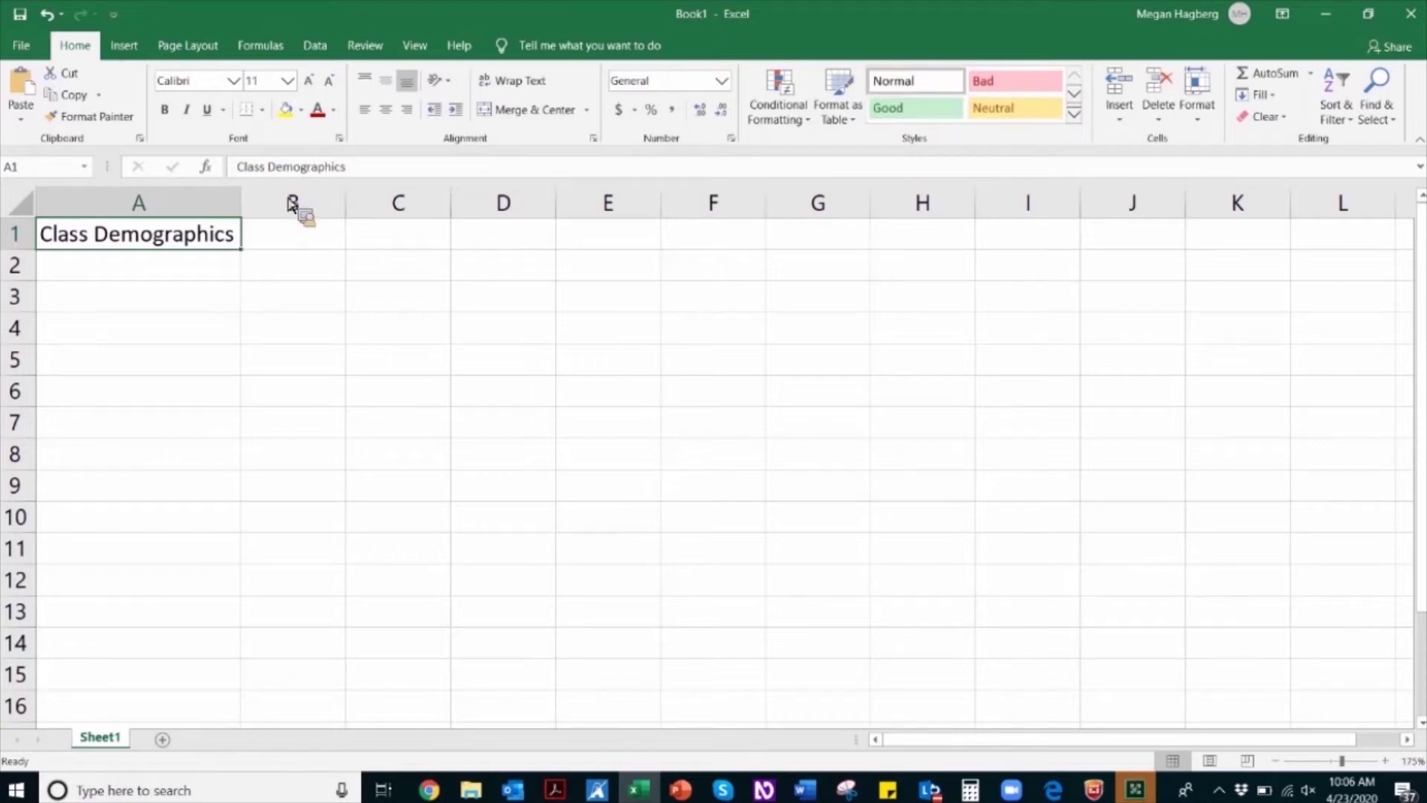
# Apply the Heading 1 cell style to A1 and AutoFit column A again.
pyautogui.hotkey('alt', 'h')
pyautogui.press('j')
pyautogui.press('Right')
pyautogui.press('Down')
pyautogui.press('Down')
pyautogui.press('Down')
pyautogui.press('Left')
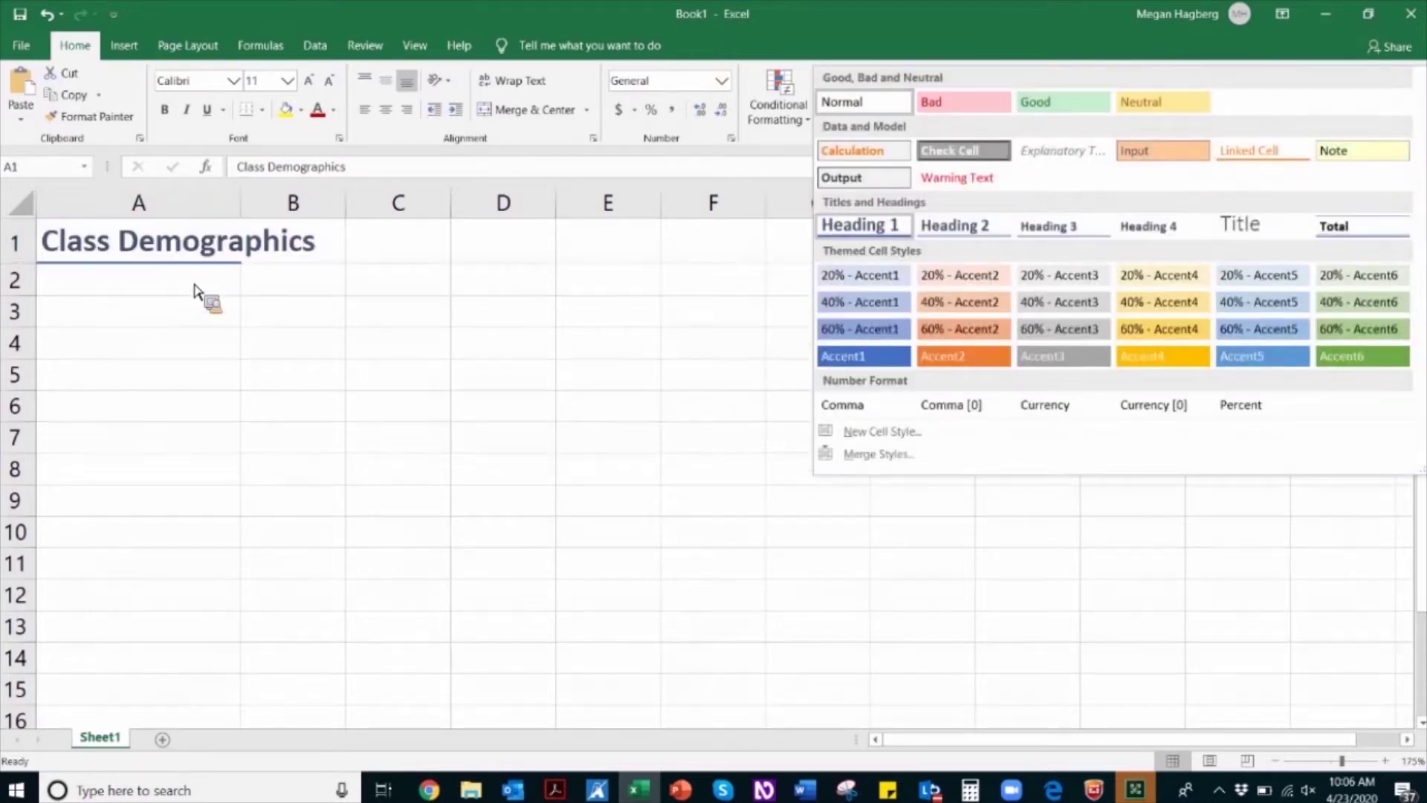
pyautogui.press('Return')
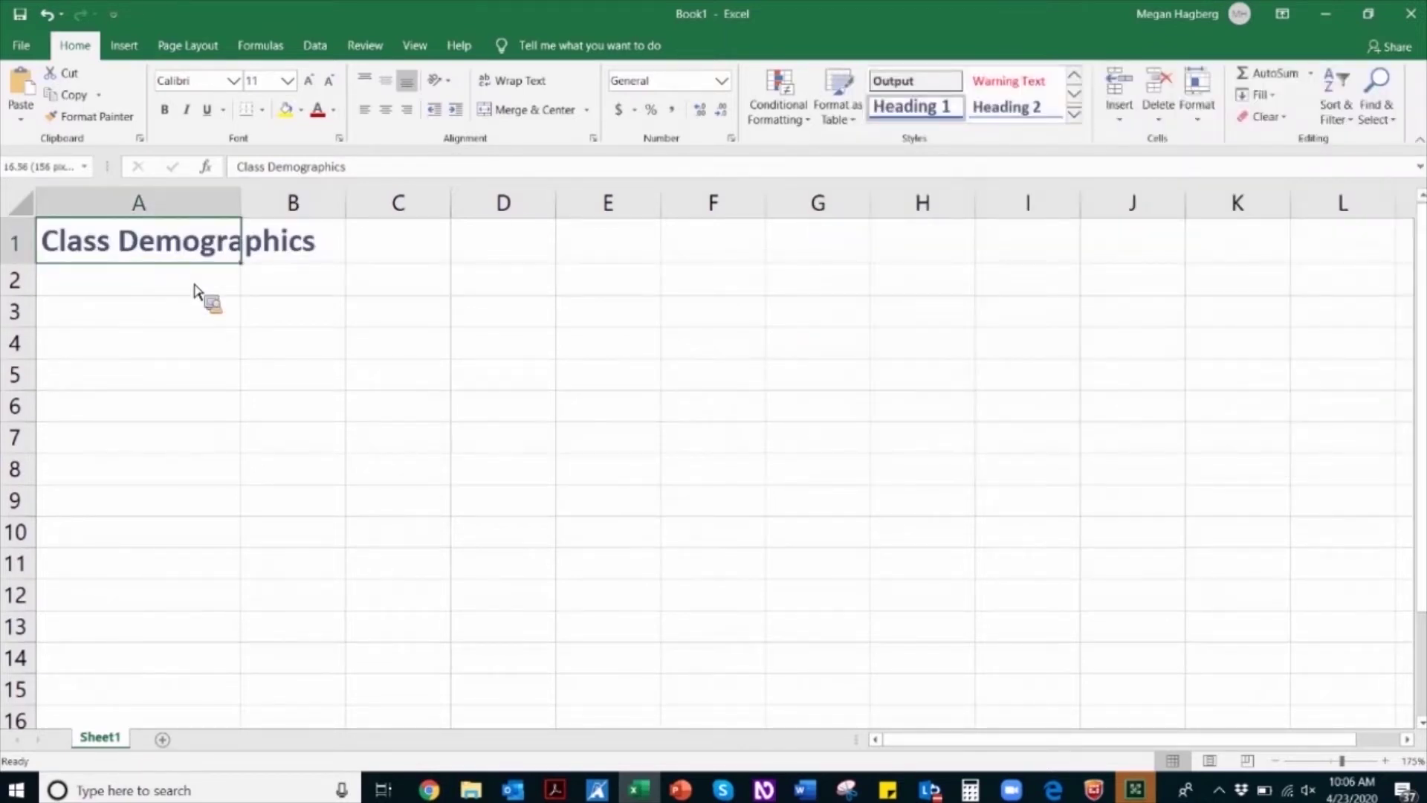
pyautogui.hotkey('alt', 'h')
pyautogui.press('o')
pyautogui.press('i')
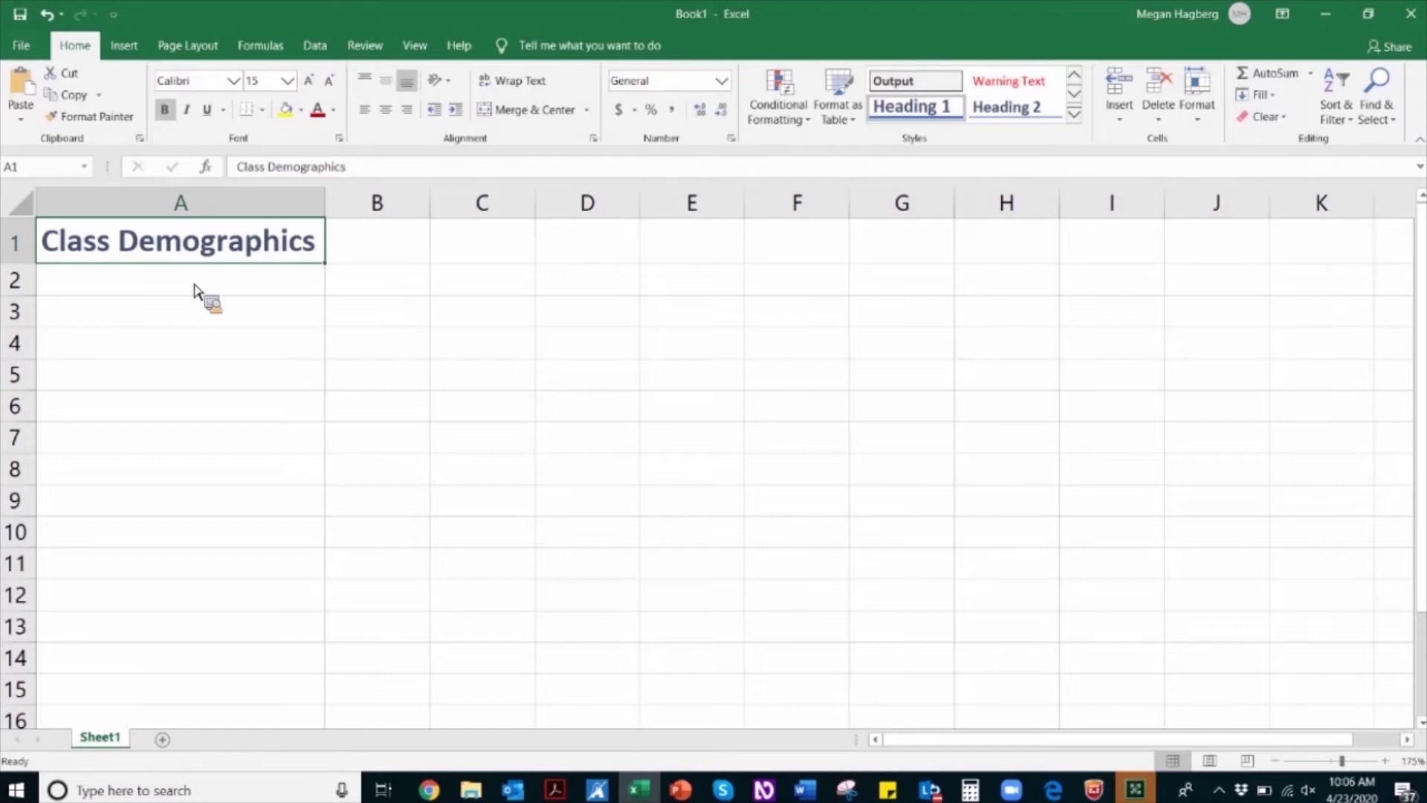
pyautogui.click(539, 111)
pyautogui.click(285, 290)
pyautogui.keyDown('shift'); pyautogui.click(381, 279); pyautogui.keyUp('shift')
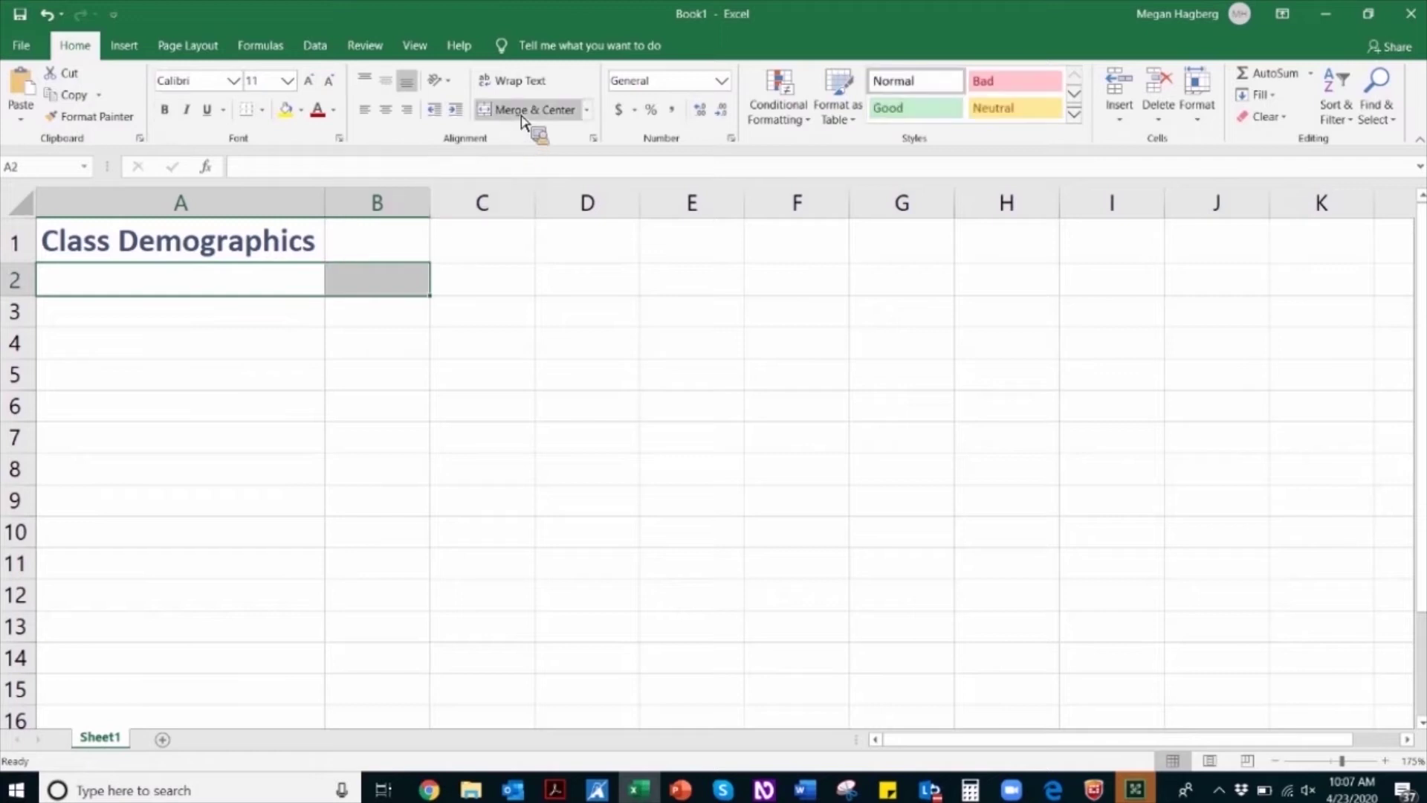
pyautogui.click(523, 110)
pyautogui.press('Down')
pyautogui.press('Down')
pyautogui.press('Right')
pyautogui.press('Up')
pyautogui.press('Up')
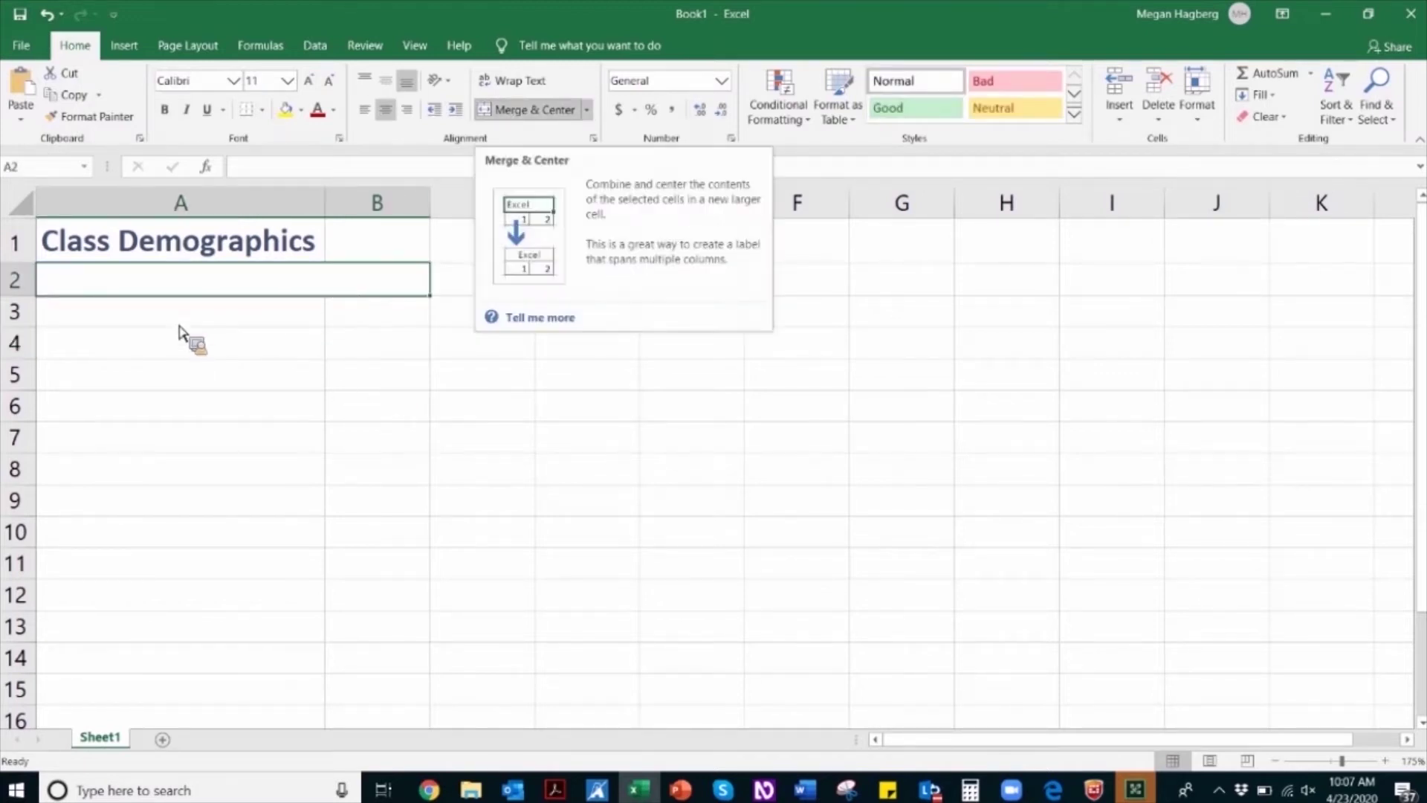
pyautogui.hotkey('ctrl', 'z')
pyautogui.press('Down')
pyautogui.press('Down')
pyautogui.press('Down')
pyautogui.press('Down')
pyautogui.press('Up')
pyautogui.press('Up')
pyautogui.press('Up')
pyautogui.press('Up')
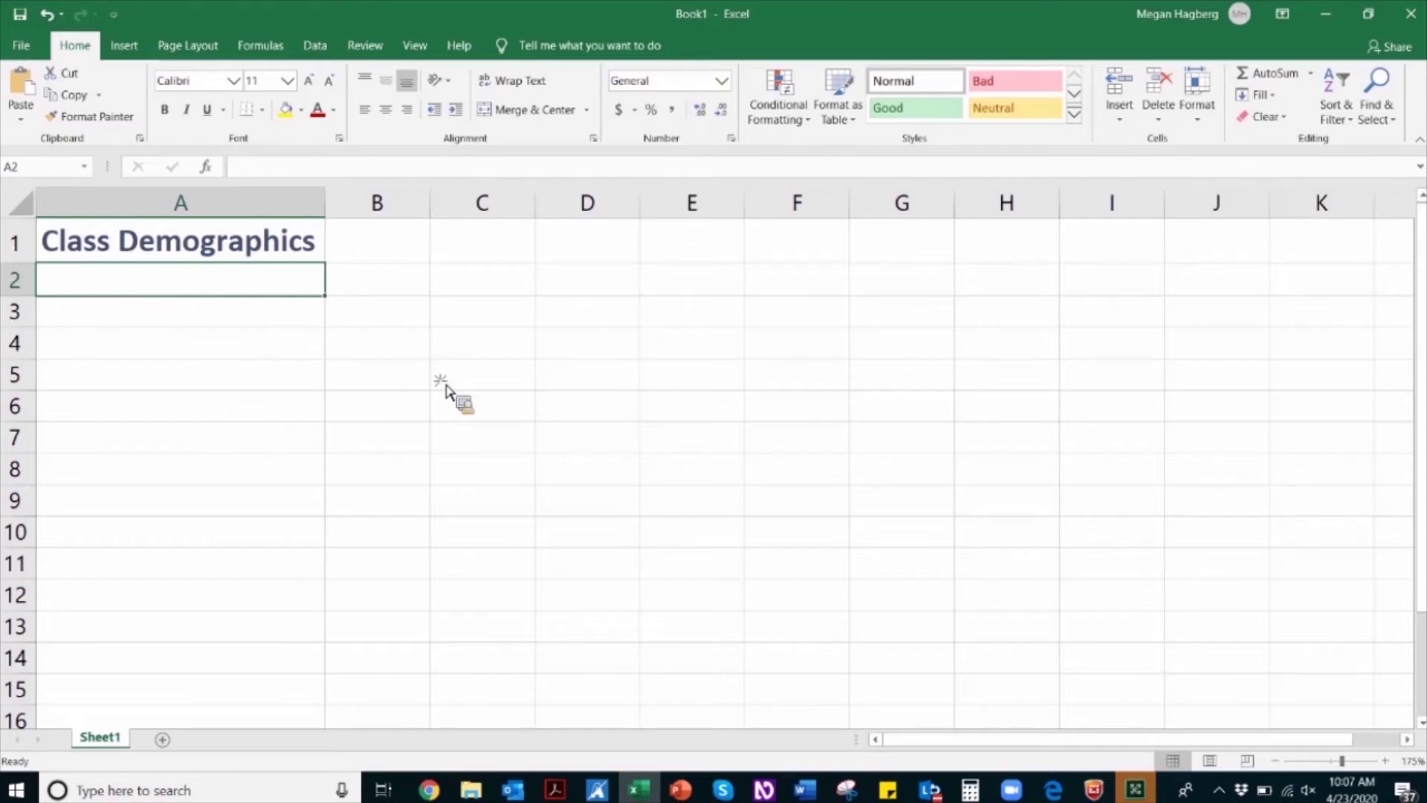
pyautogui.moveTo(319, 262)
pyautogui.mouseDown()
pyautogui.moveTo(342, 312)
pyautogui.moveTo(476, 319)
pyautogui.moveTo(305, 273)
pyautogui.mouseUp()
pyautogui.moveTo(382, 373); pyautogui.dragTo(479, 446)
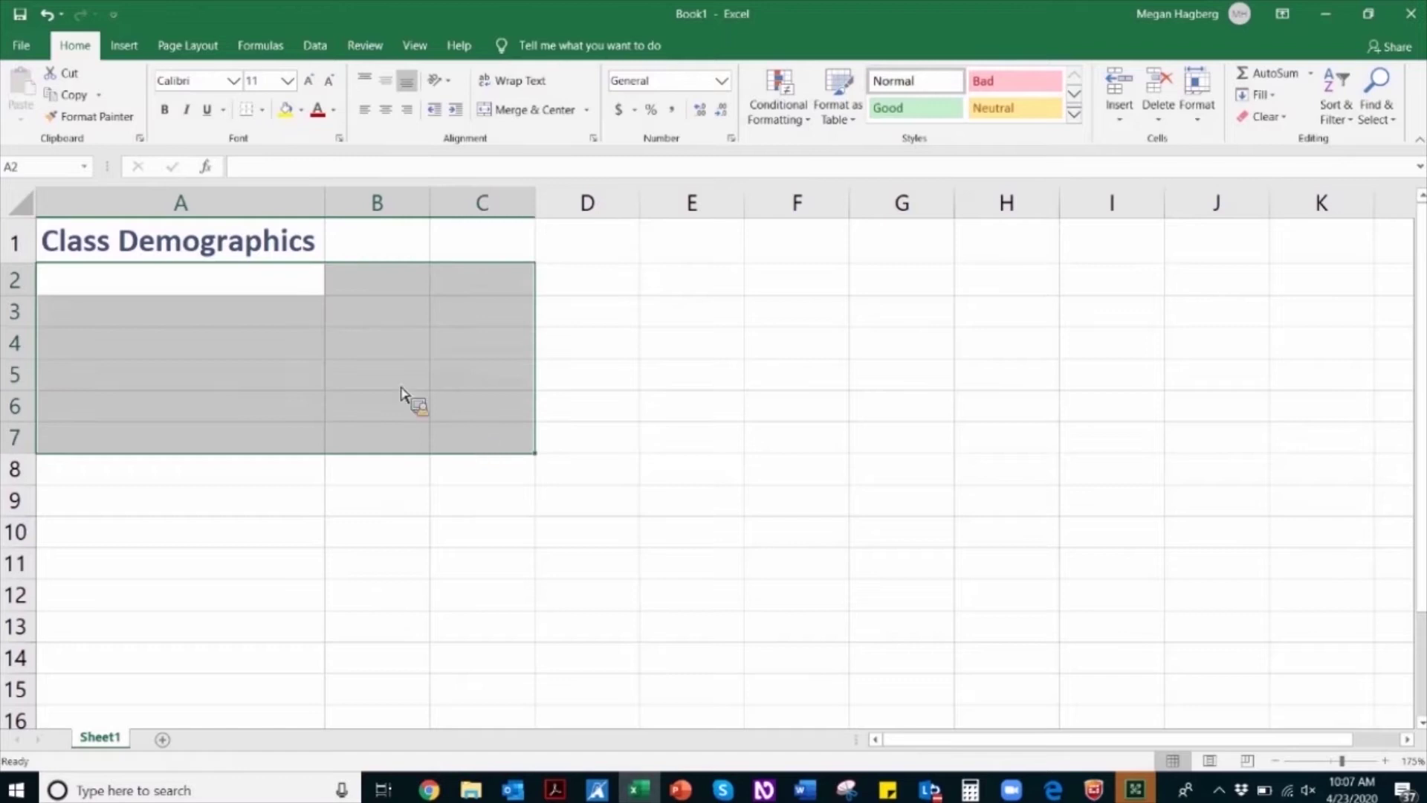
pyautogui.click(262, 110)
pyautogui.click(276, 274)
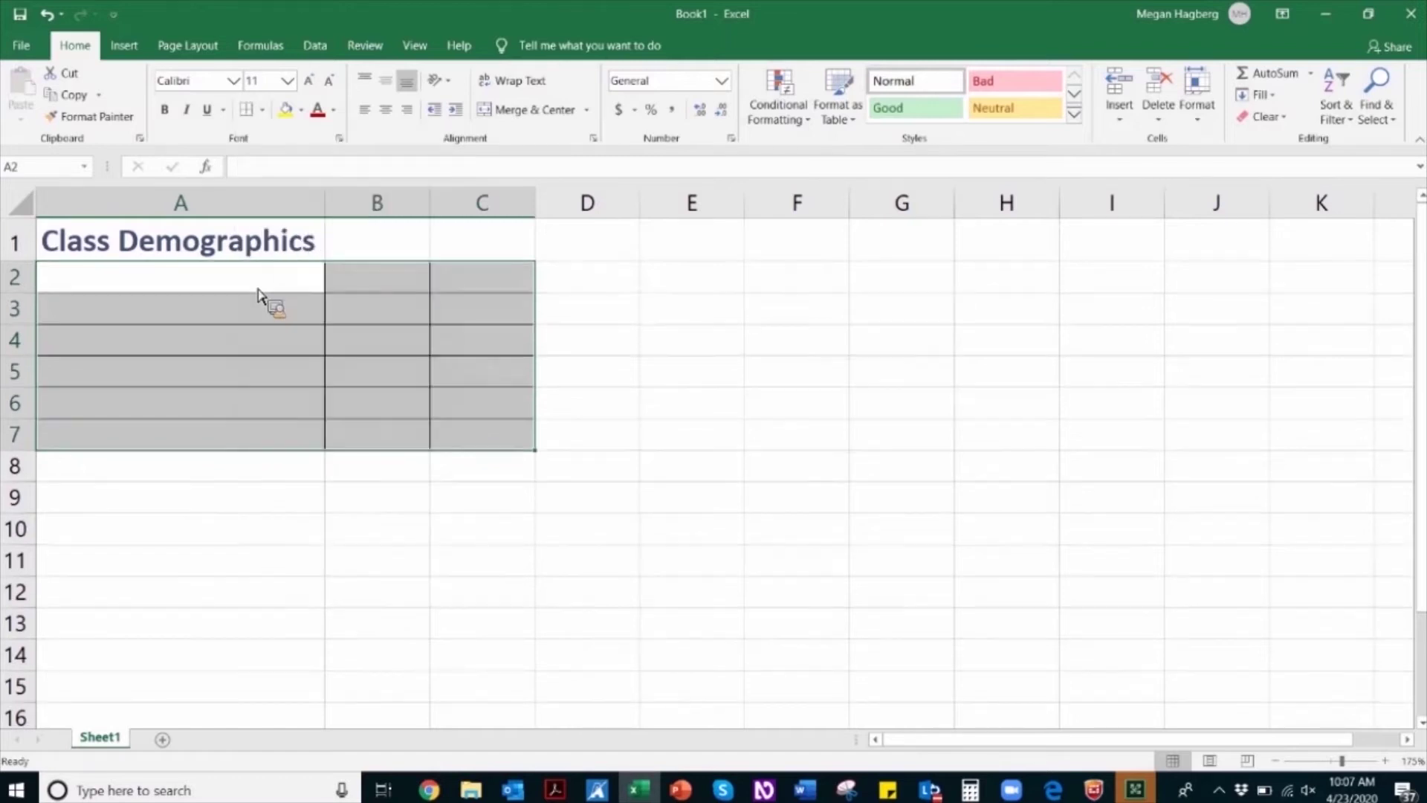
pyautogui.click(377, 372)
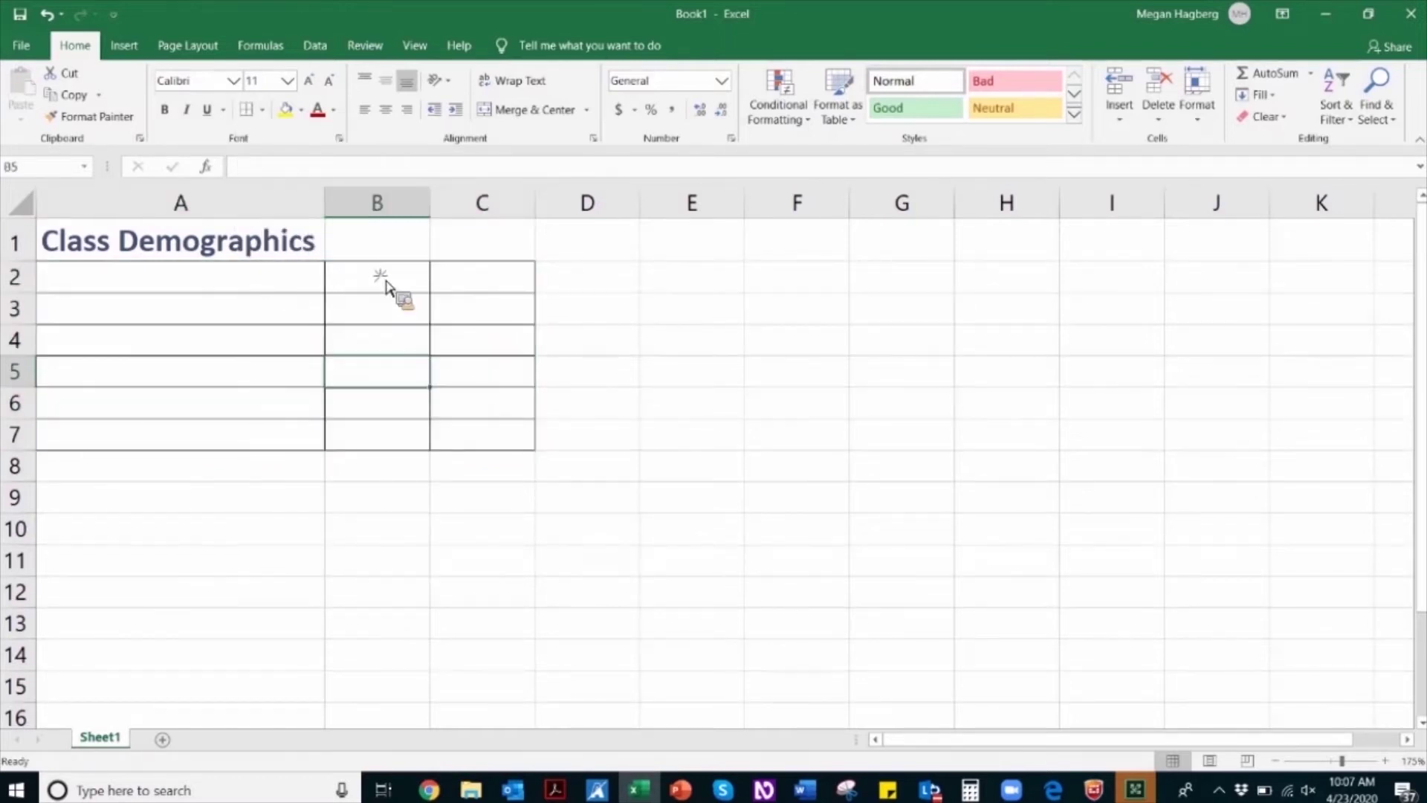
pyautogui.moveTo(297, 276); pyautogui.dragTo(483, 435)
pyautogui.click(262, 110)
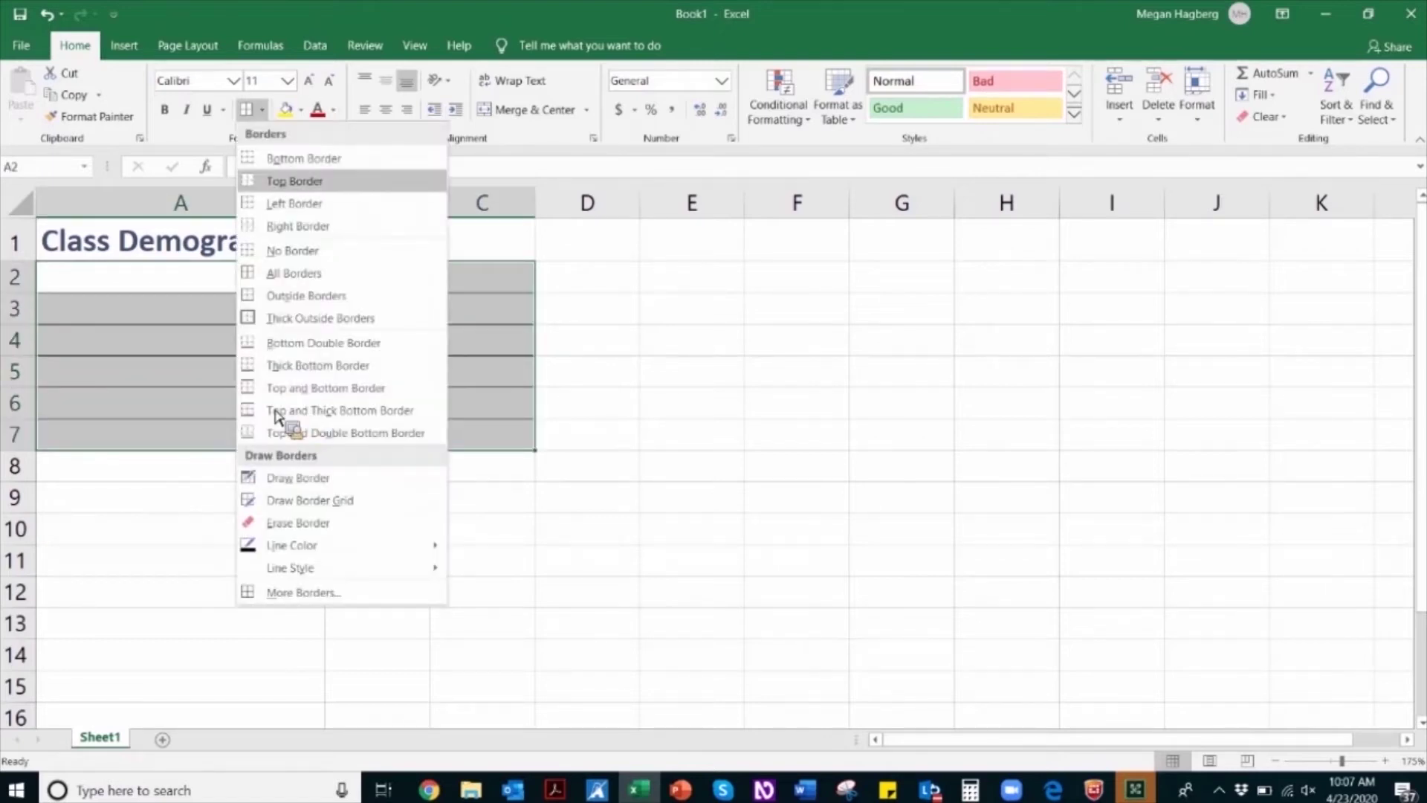
pyautogui.press('Up')
pyautogui.press('Down')
pyautogui.press('Down')
pyautogui.press('Down')
pyautogui.press('Down')
pyautogui.press('Return')
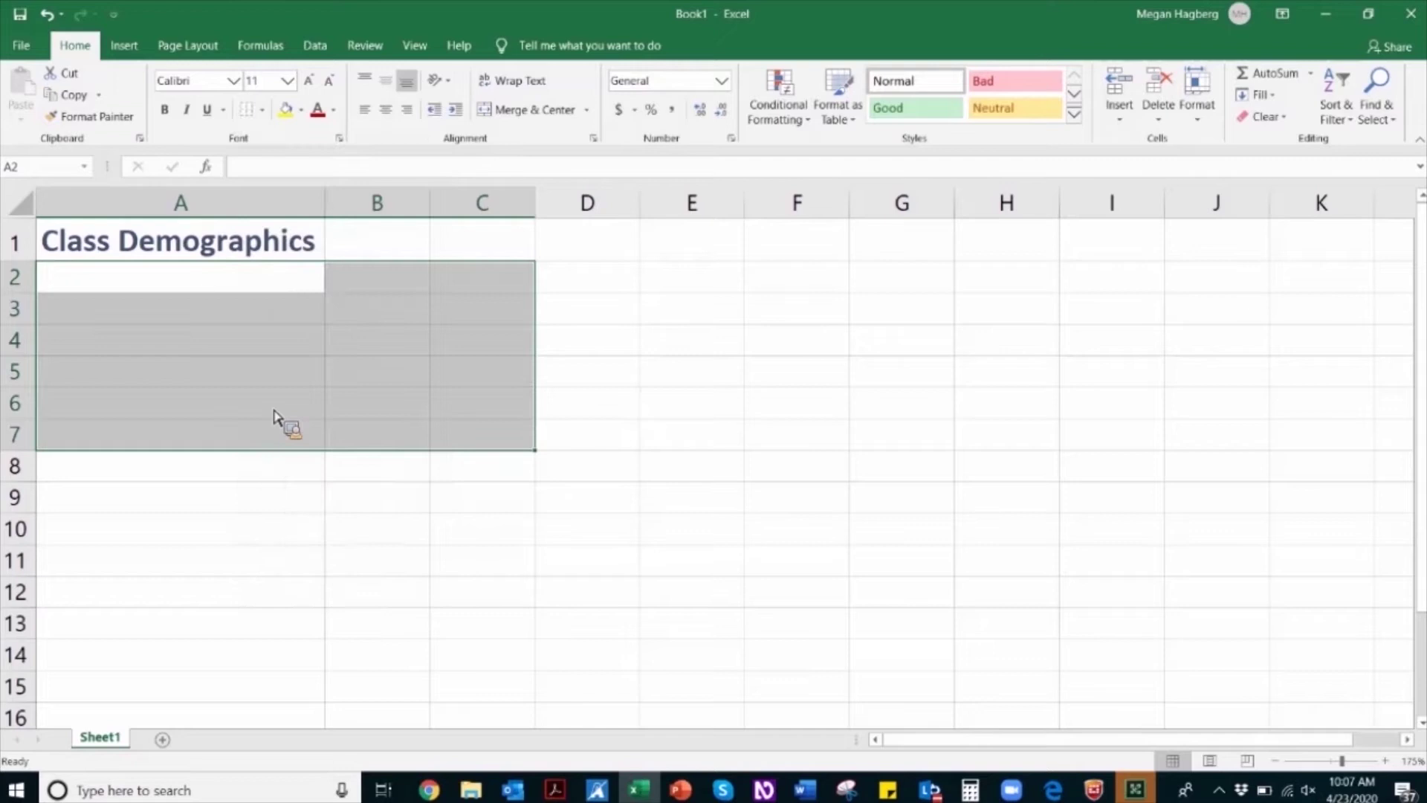
pyautogui.press('Down')
pyautogui.press('Down')
pyautogui.press('Down')
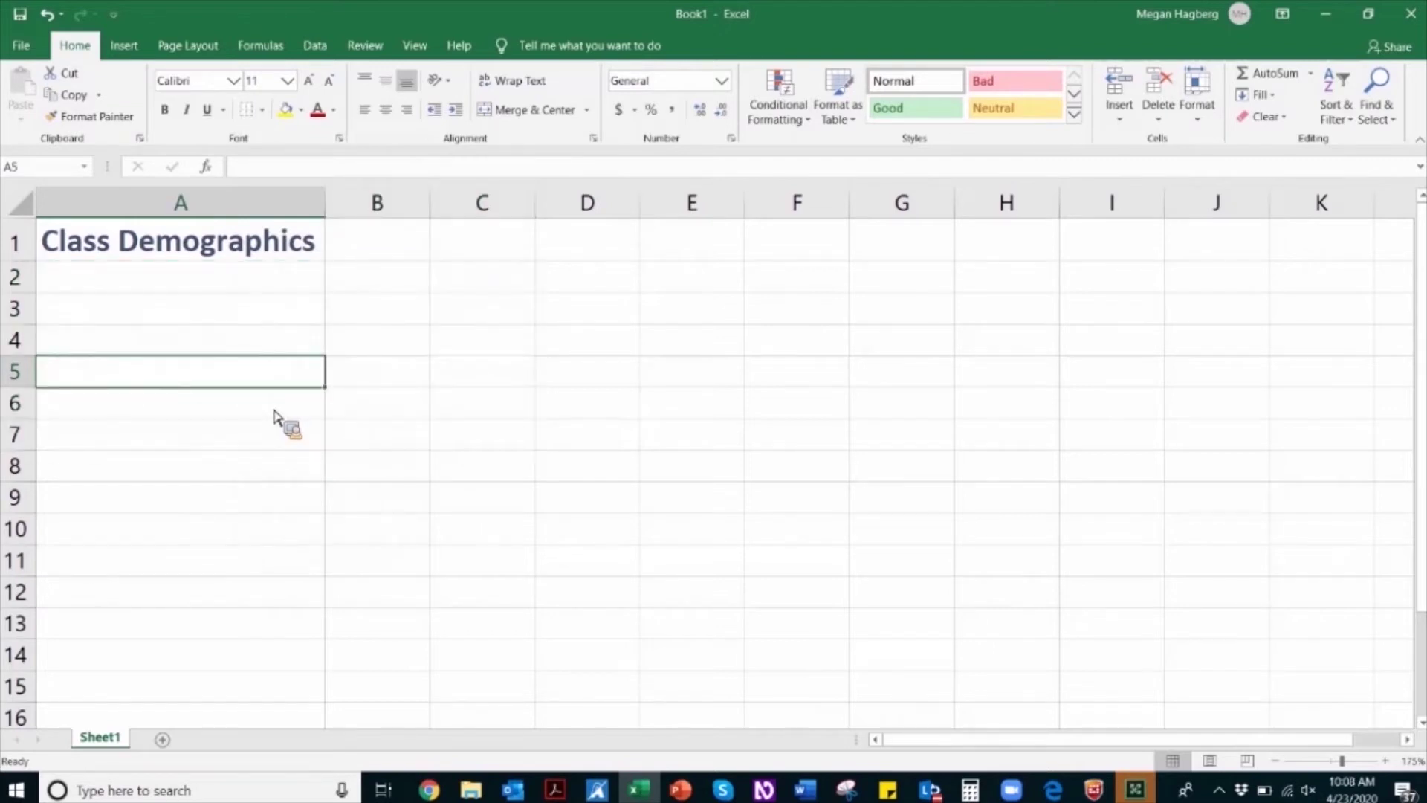
pyautogui.press('Up')
pyautogui.press('Up')
pyautogui.press('Up')
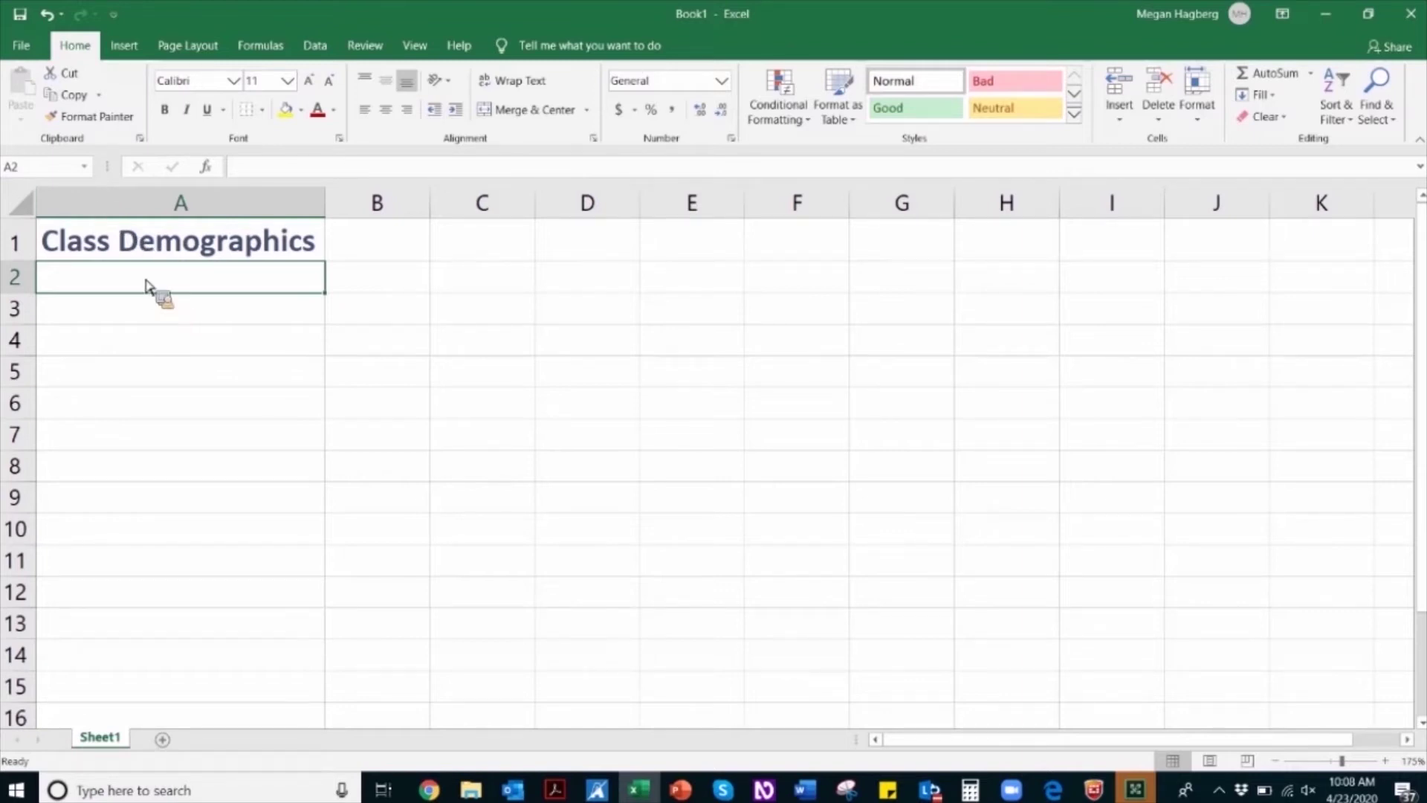
# Enter the column headers Name, State and Age in A2:C2.
pyautogui.press('Down')
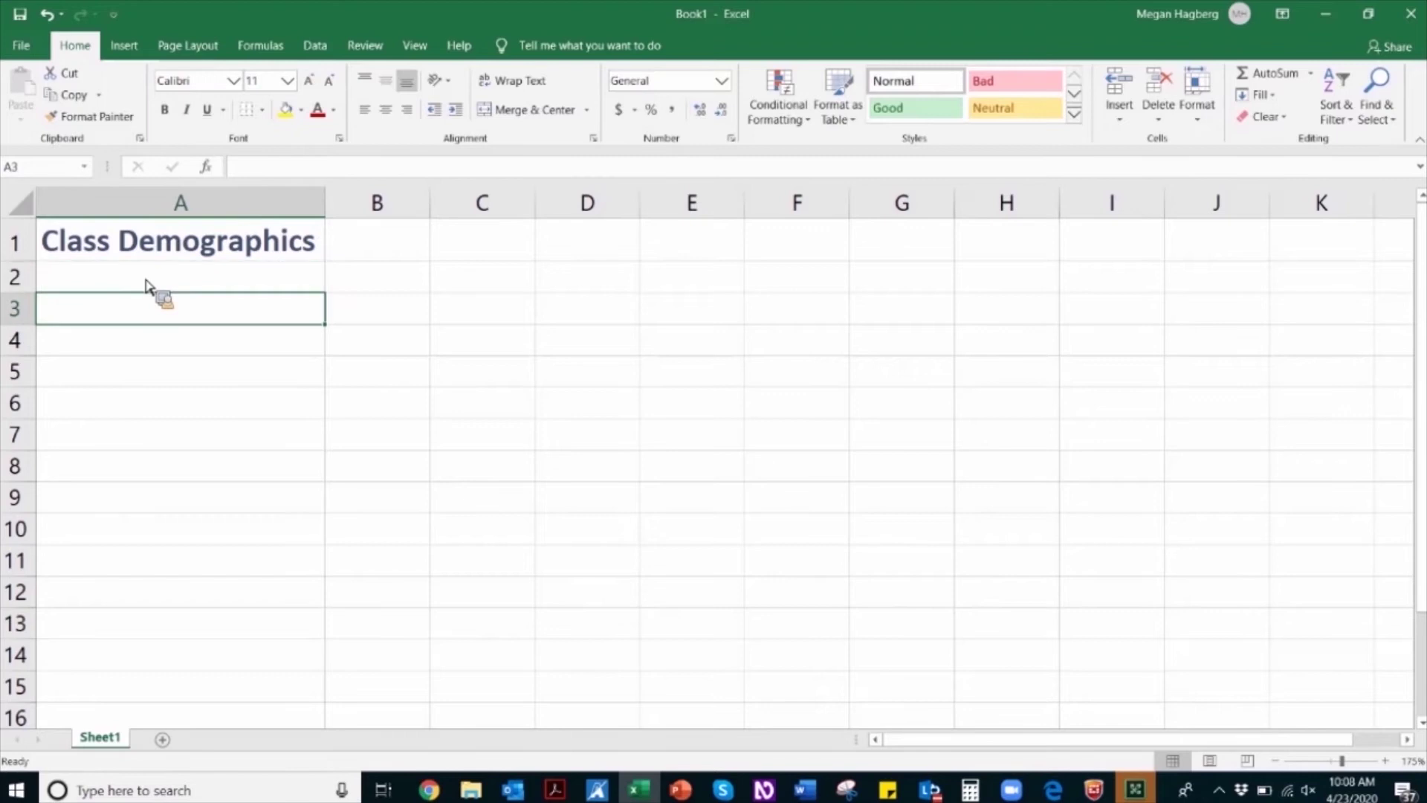
pyautogui.click(147, 286)
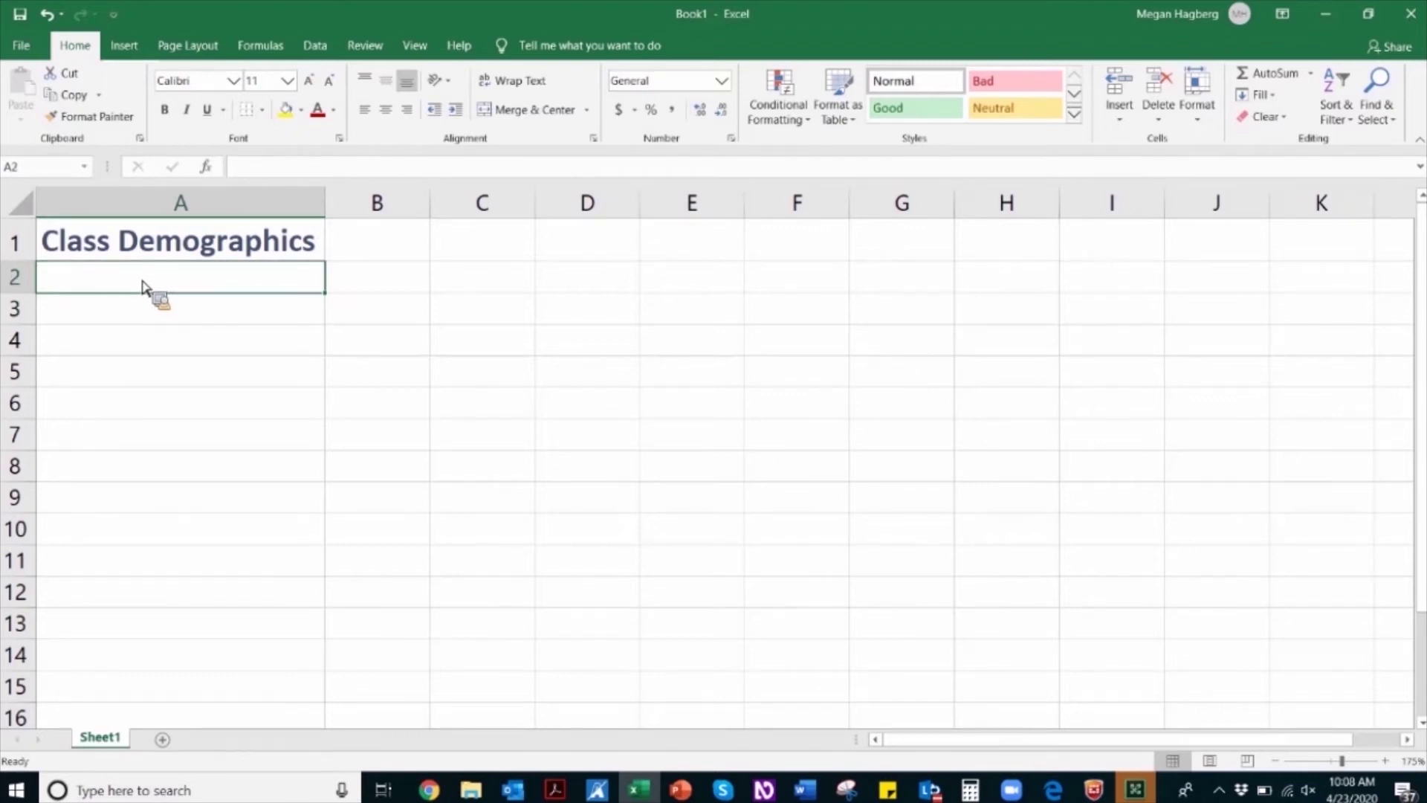
pyautogui.write('NAme')
pyautogui.press('BackSpace')
pyautogui.press('BackSpace')
pyautogui.press('BackSpace')
pyautogui.write('a')
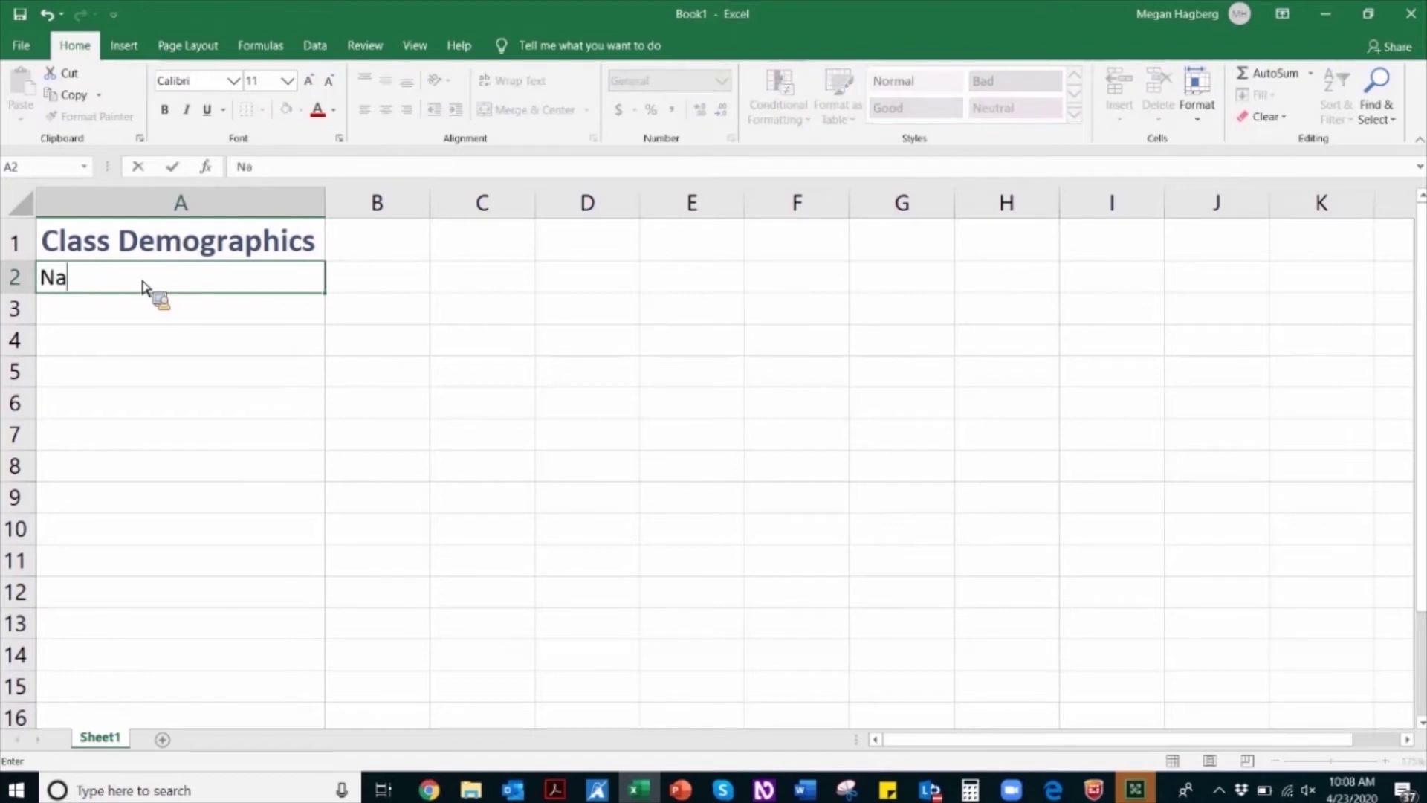
pyautogui.write('me')
pyautogui.press('Tab')
pyautogui.write('Sate')
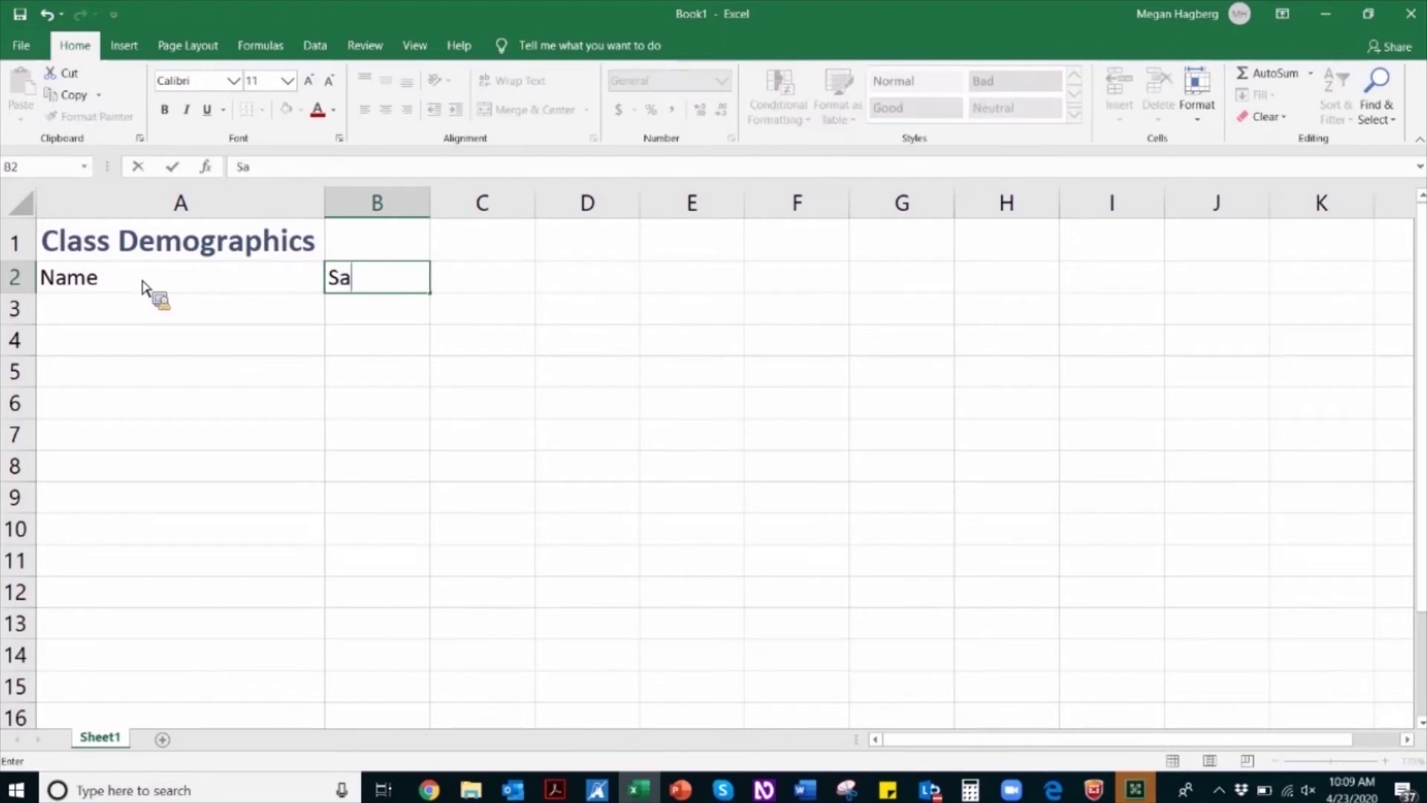
pyautogui.press('BackSpace')
pyautogui.press('BackSpace')
pyautogui.press('BackSpace')
pyautogui.write('tate')
pyautogui.press('Tab')
pyautogui.write('Age')
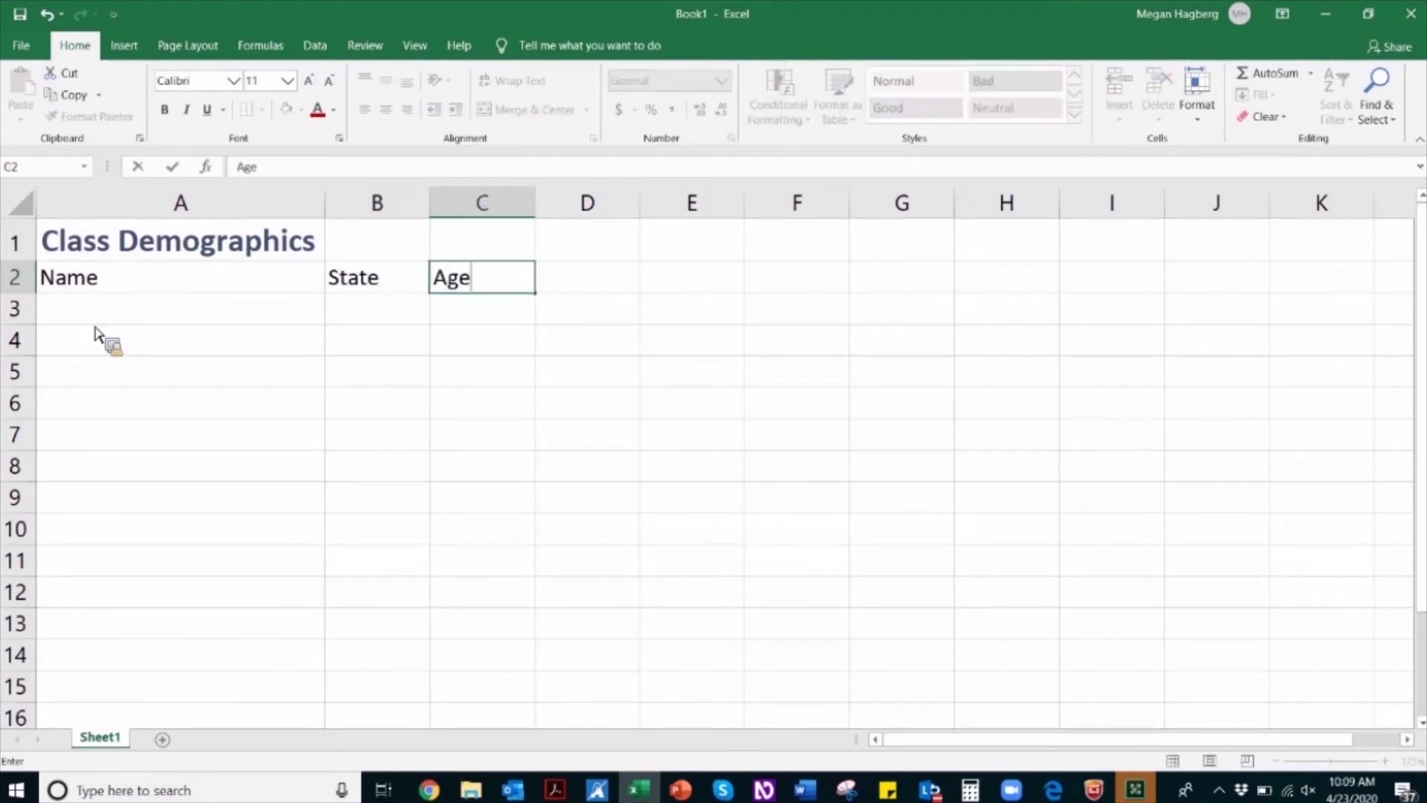
pyautogui.press('Return')
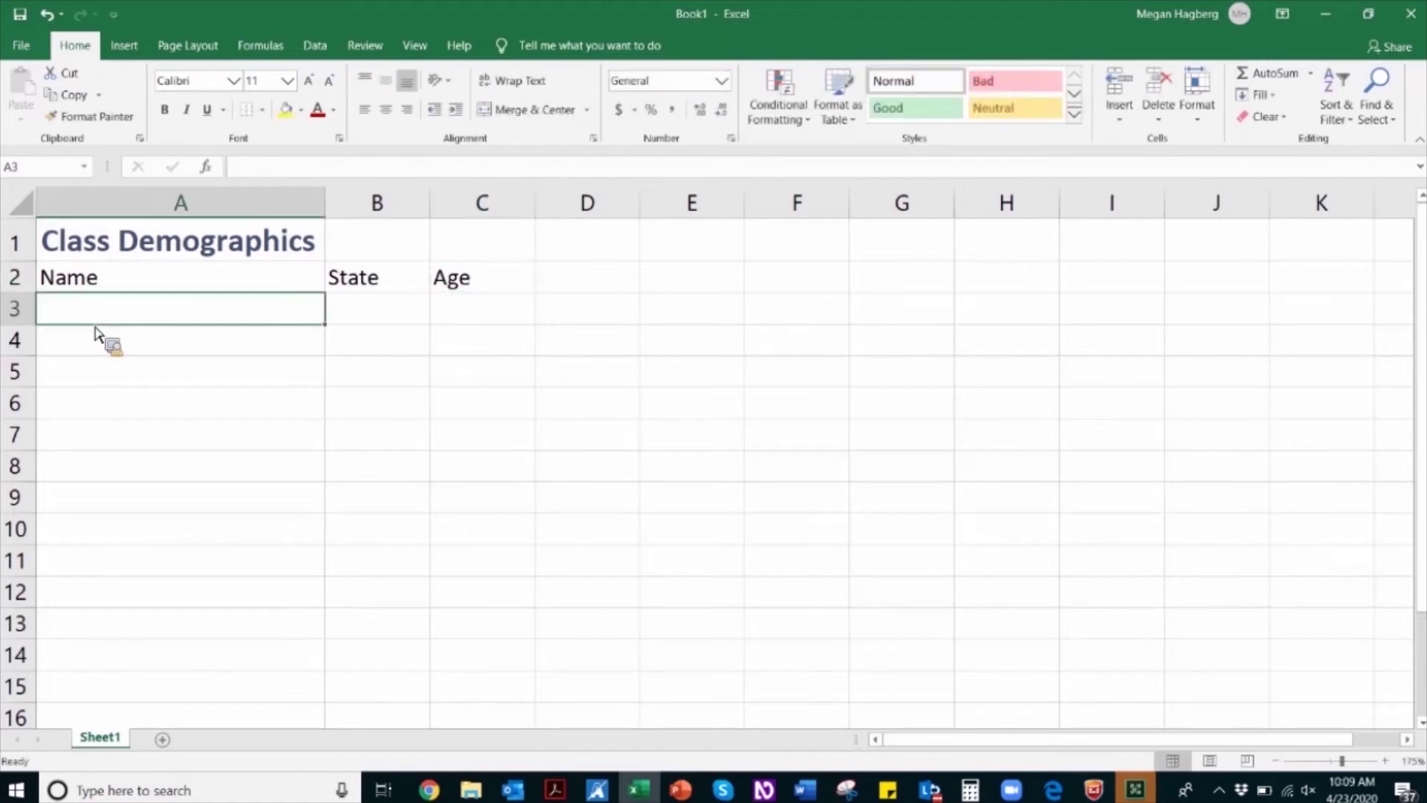
# Add the first two students' rows with states and ages NJ, 42 and CA, 57.
pyautogui.write('Ann')
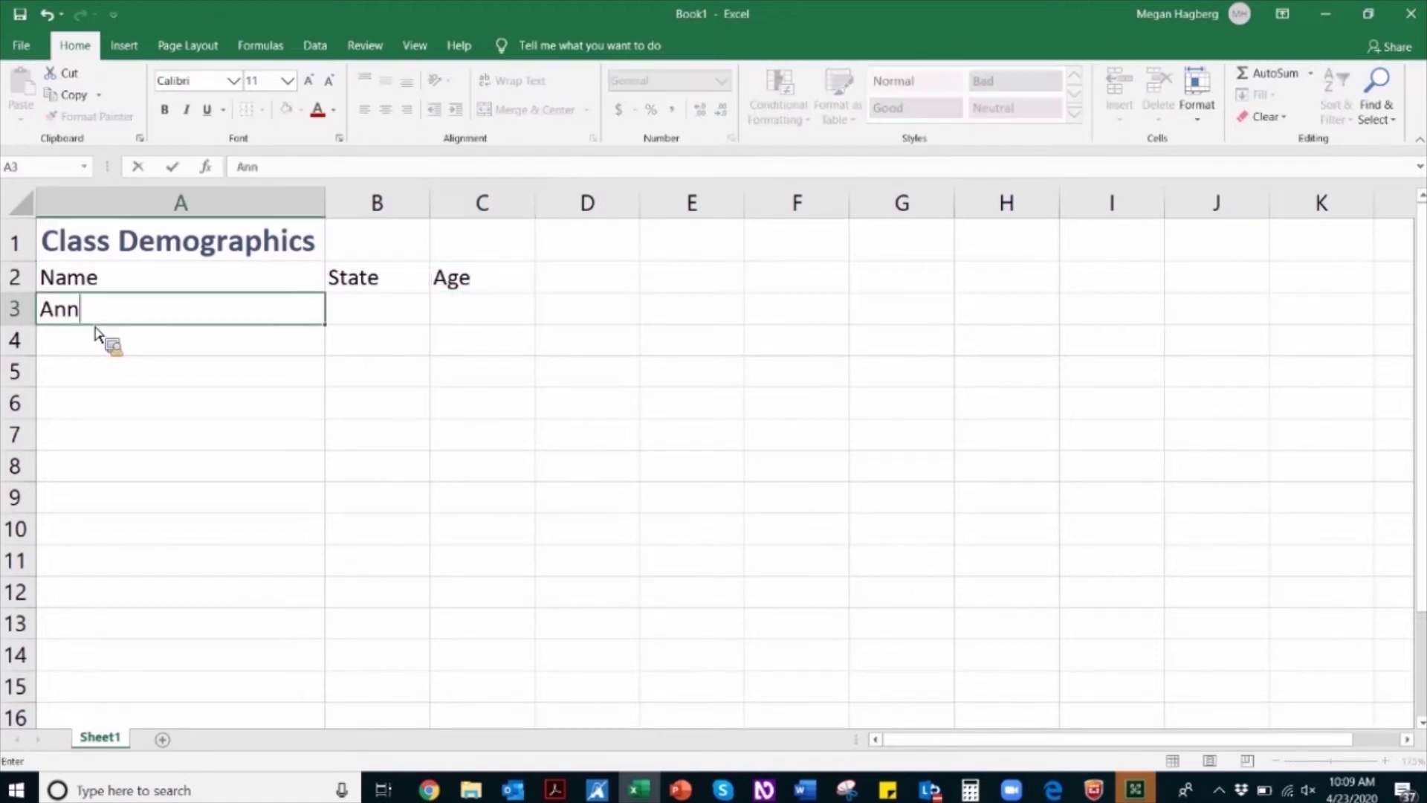
pyautogui.write('e W.')
pyautogui.press('Tab')
pyautogui.write('NJ')
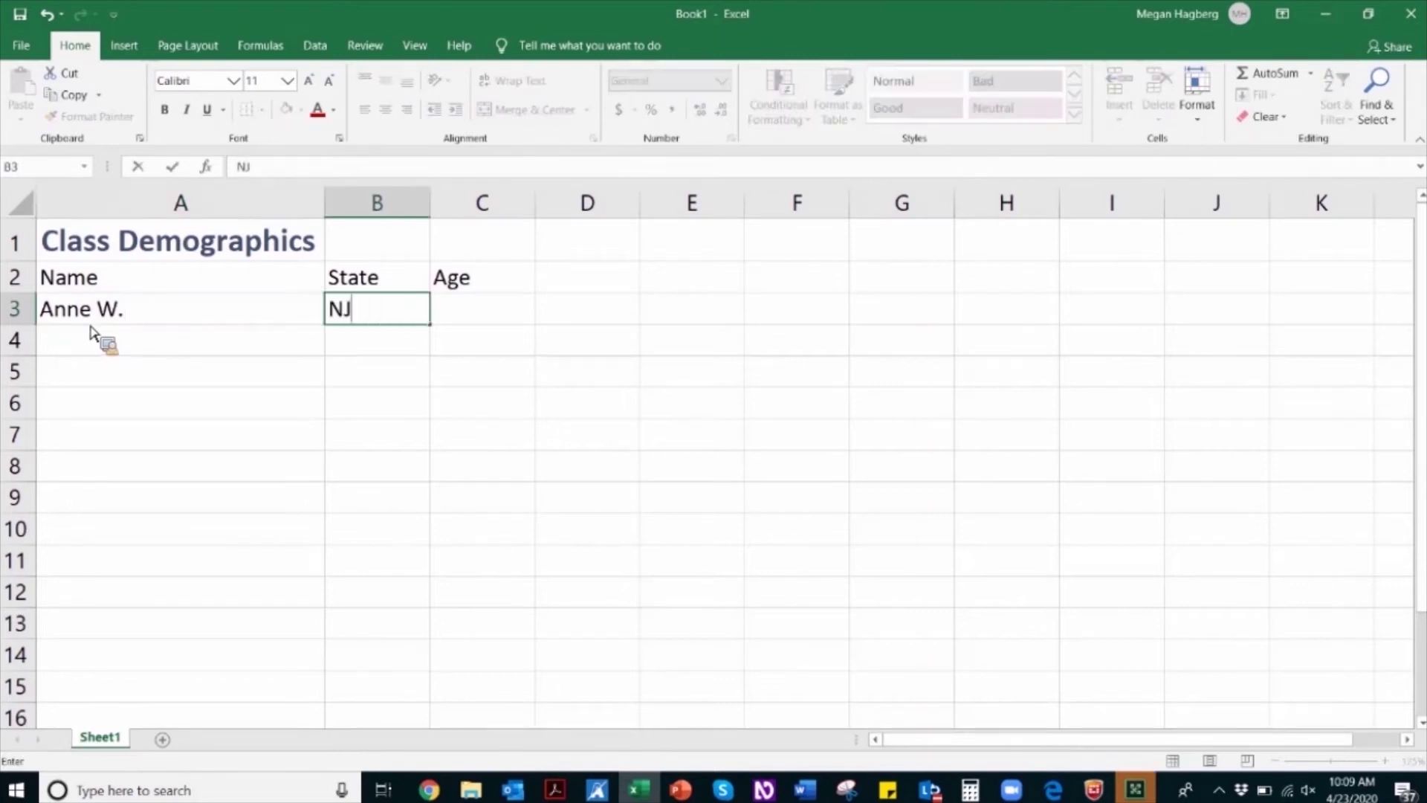
pyautogui.press('Tab')
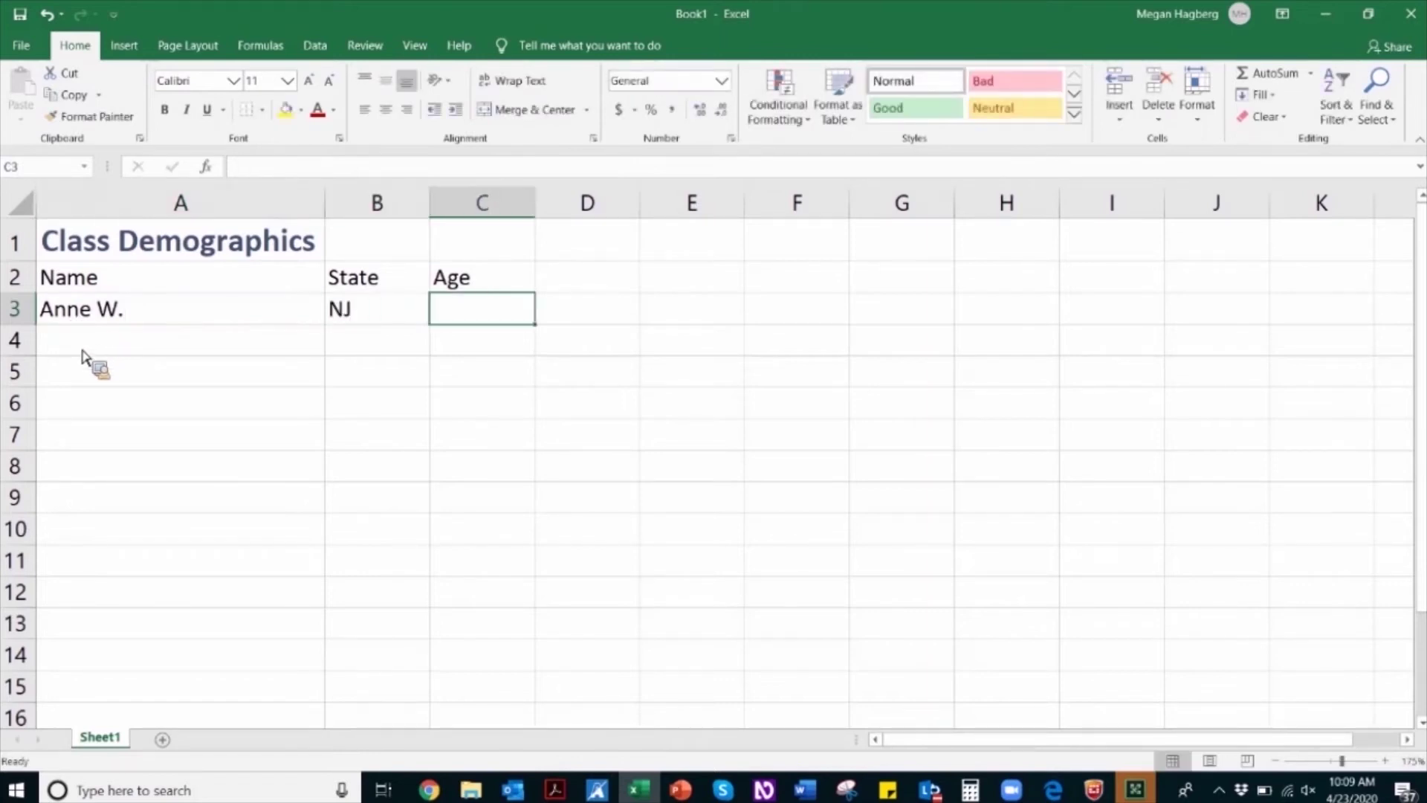
pyautogui.write('42')
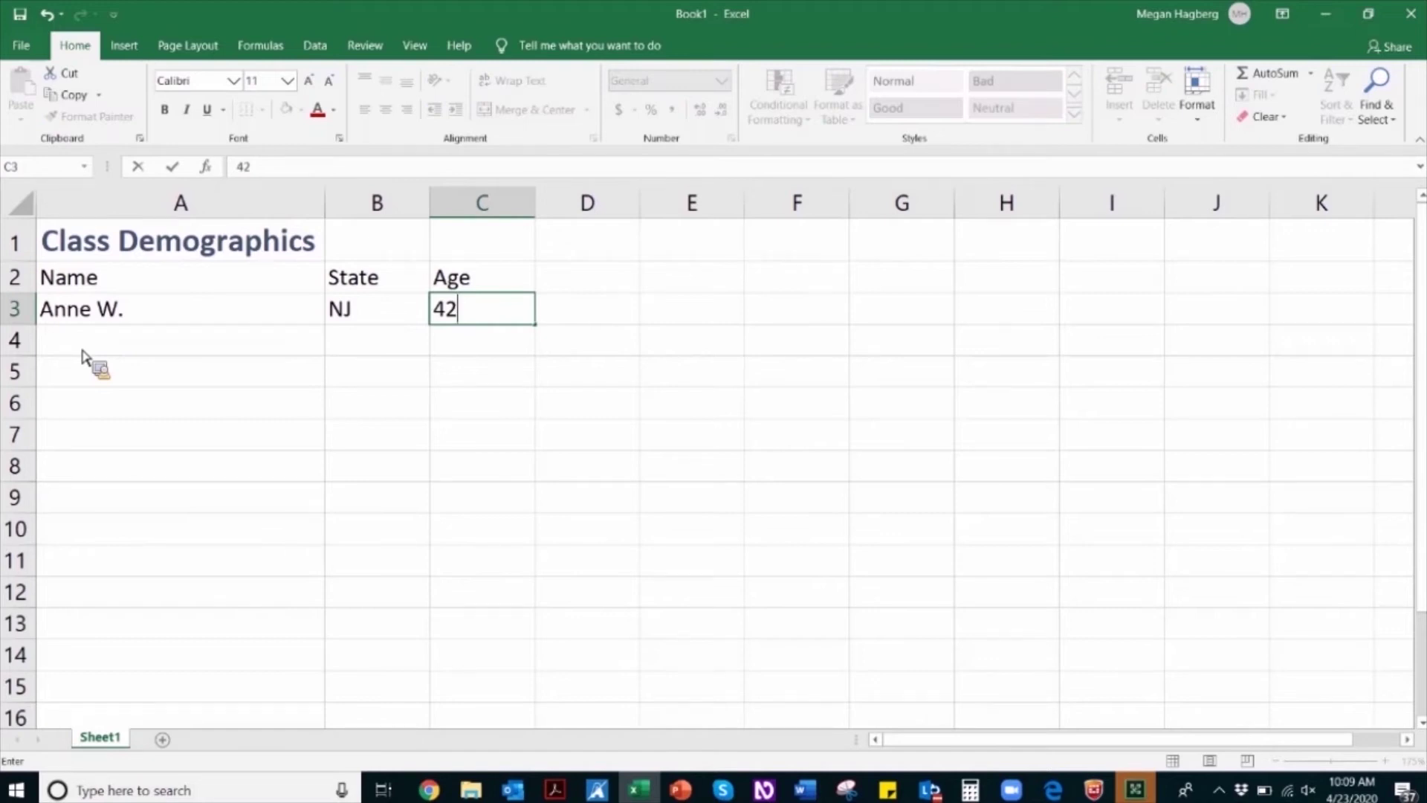
pyautogui.press('Return')
pyautogui.write('Alex G.')
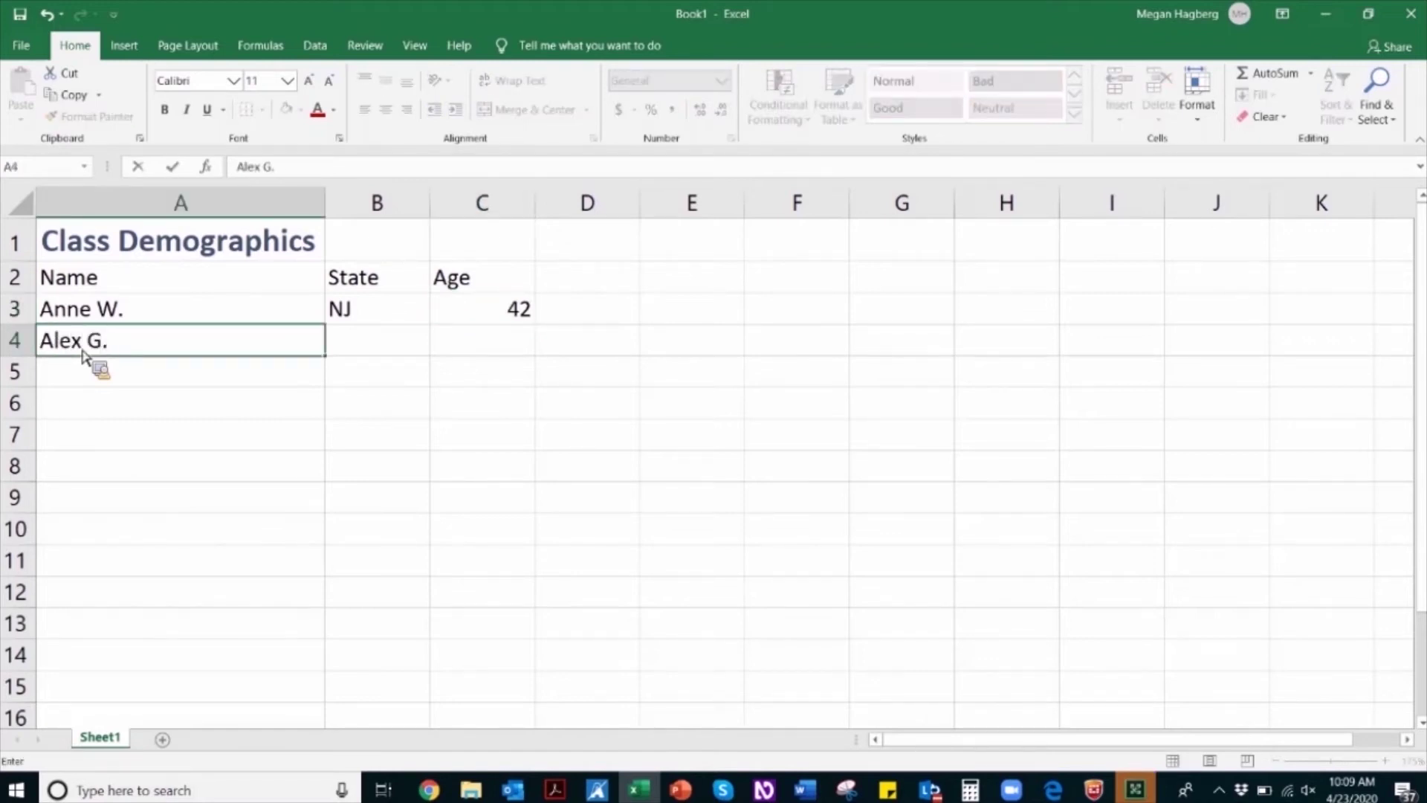
pyautogui.press('Tab')
pyautogui.write('CA')
pyautogui.press('Tab')
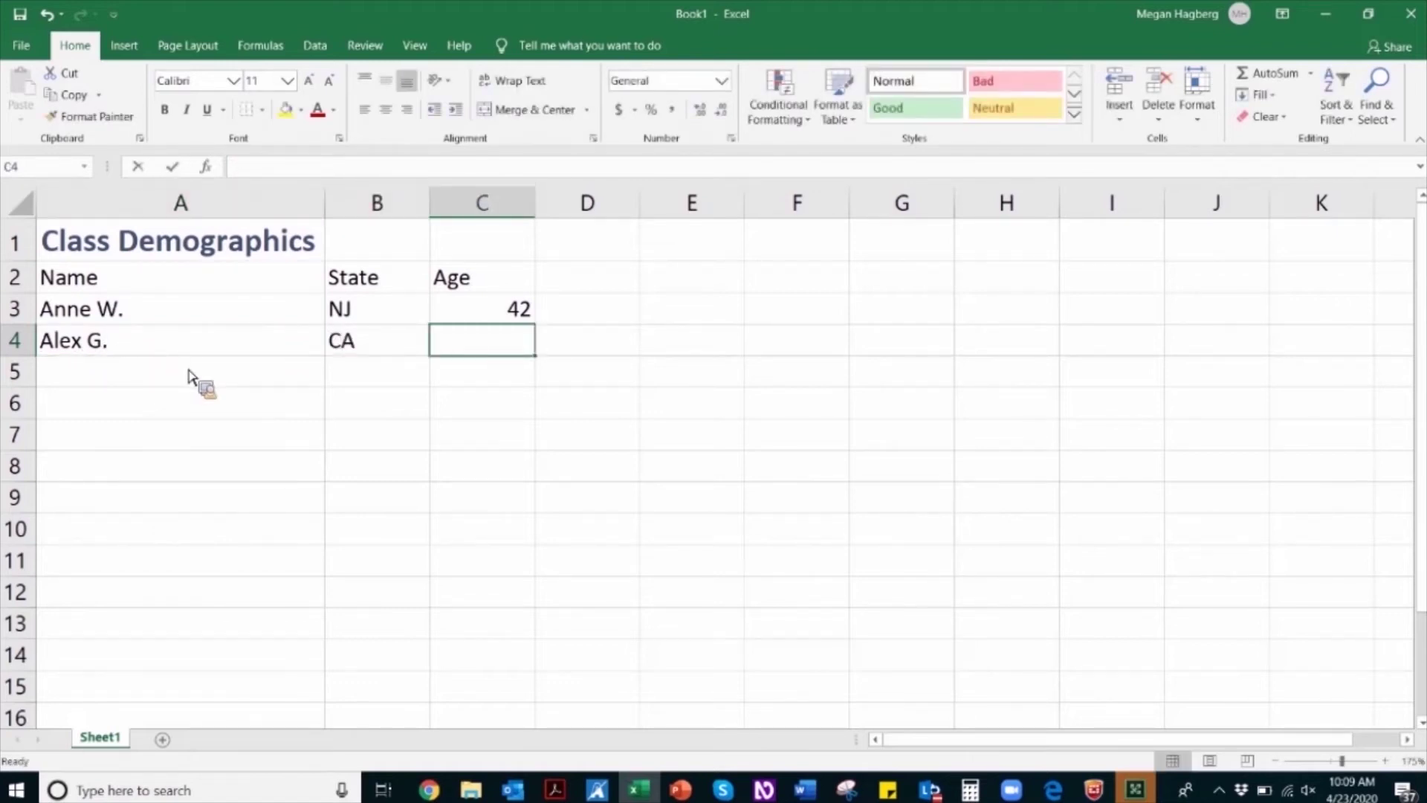
pyautogui.write('57')
pyautogui.press('Return')
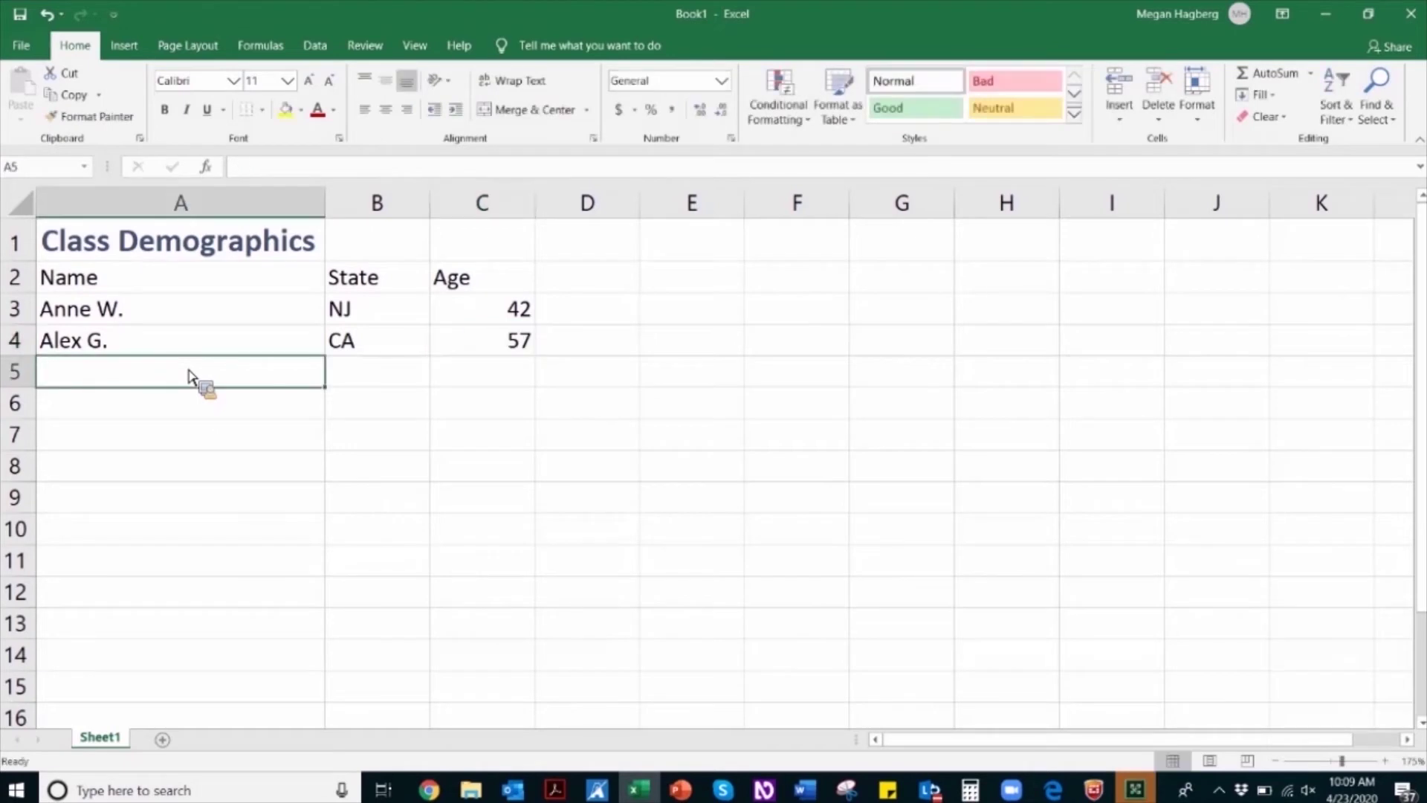
# Add the third student's row (ND, 36) and start selecting the data from A2.
pyautogui.write('Ben J.')
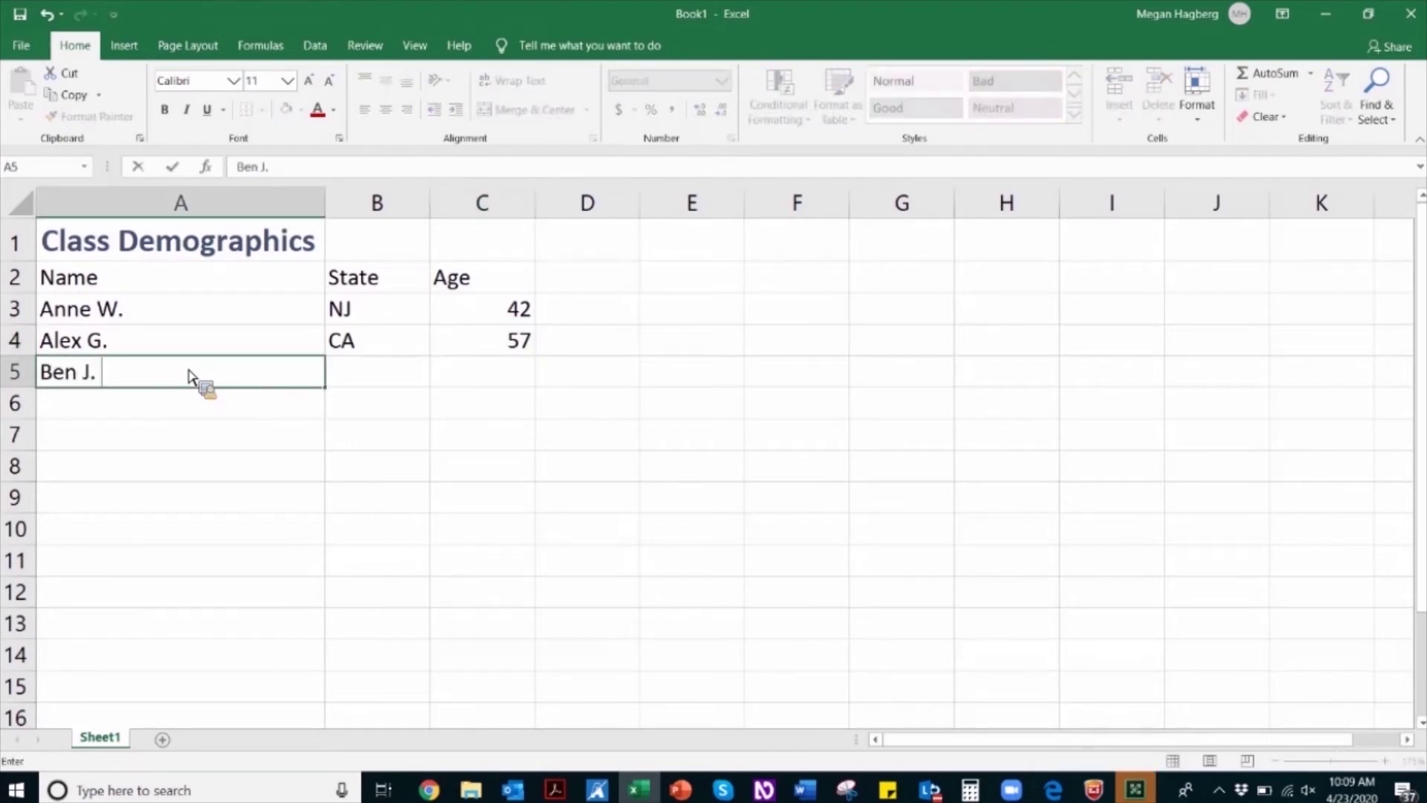
pyautogui.press('Tab')
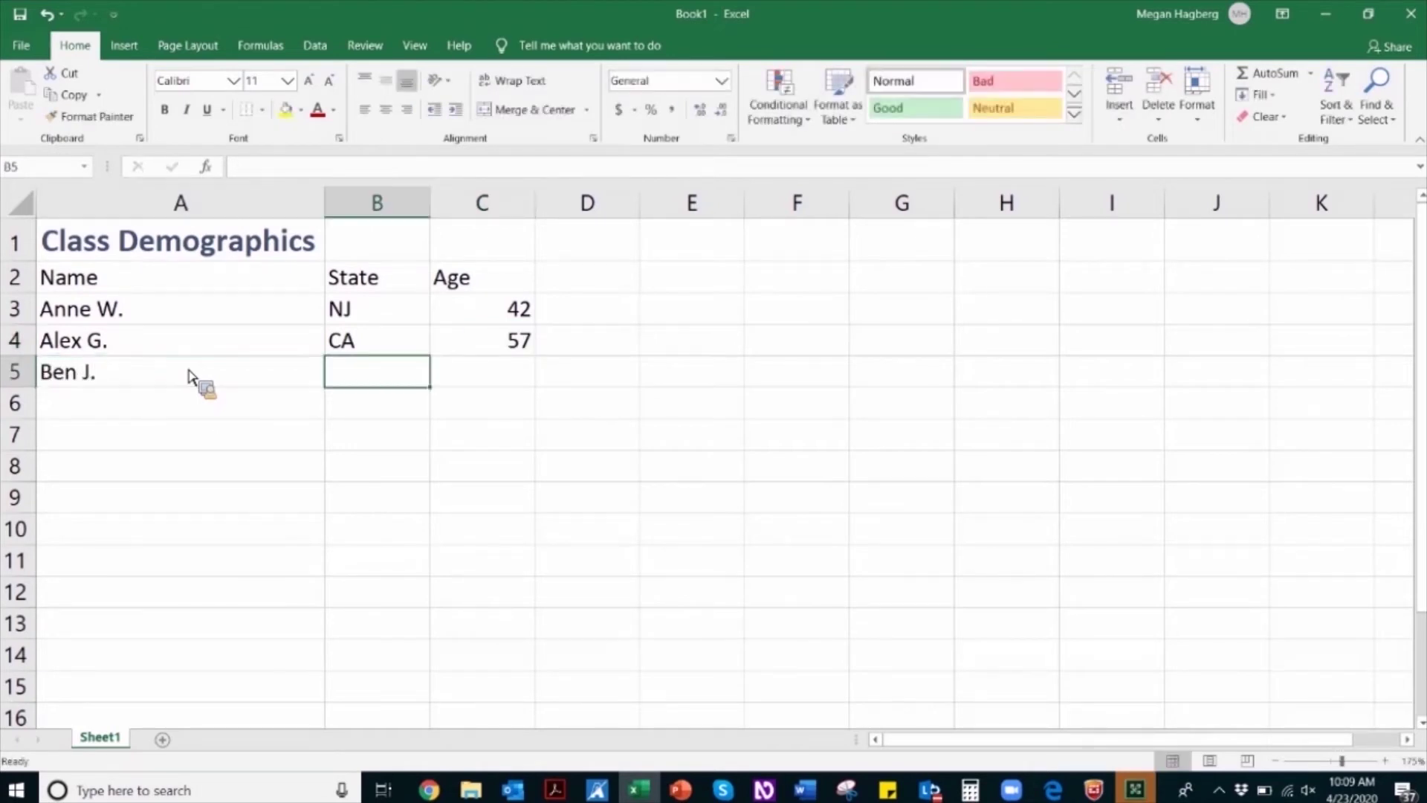
pyautogui.write('ND')
pyautogui.press('Tab')
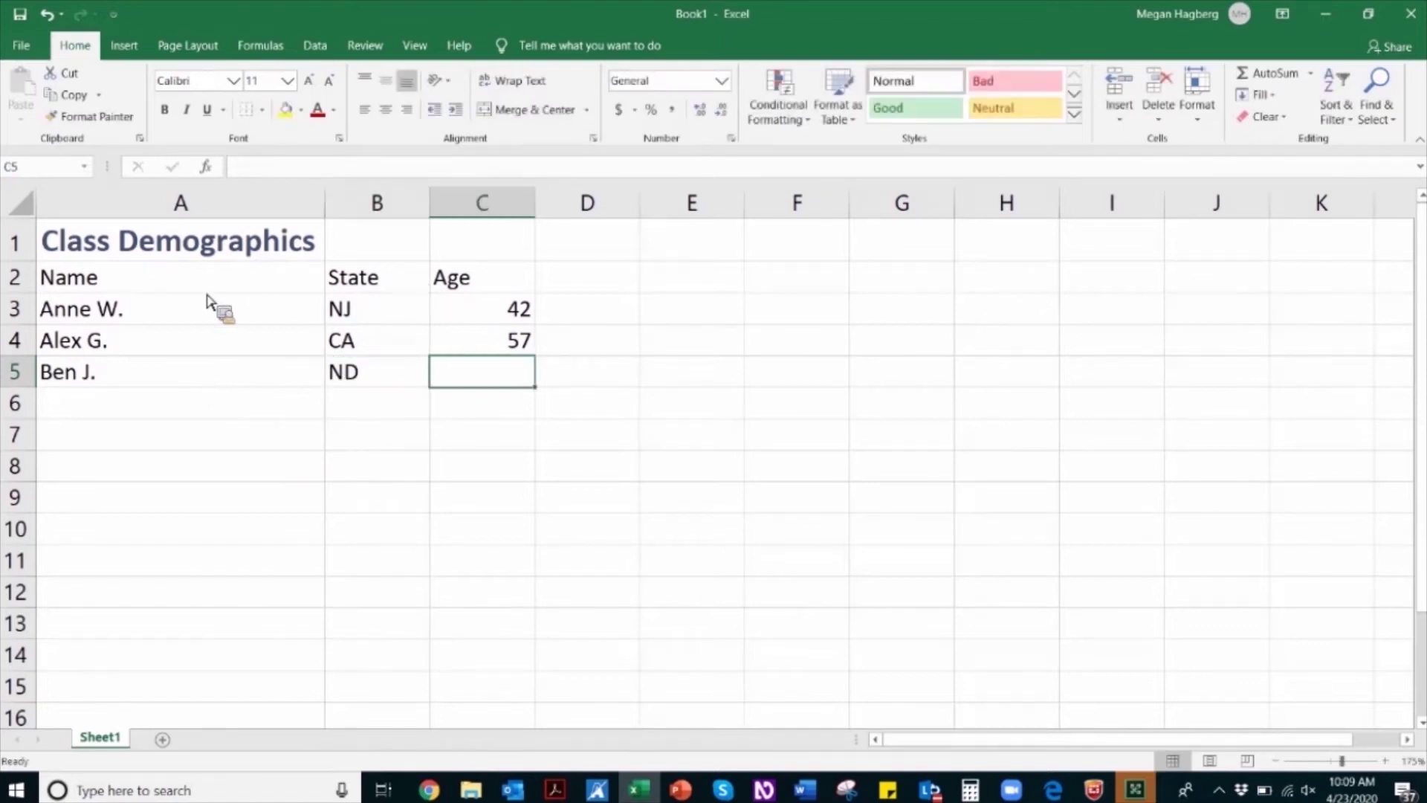
pyautogui.write('36')
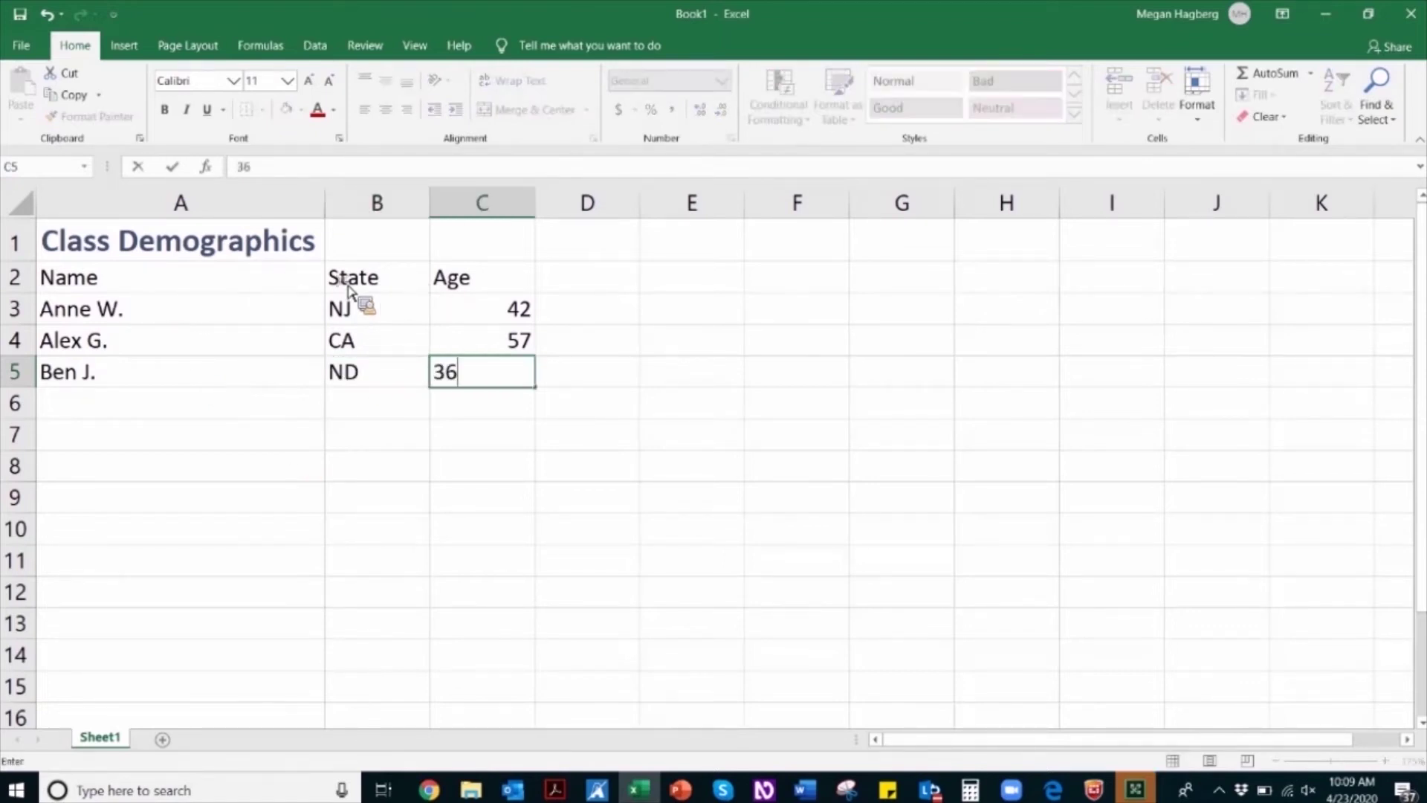
pyautogui.press('Return')
pyautogui.press('Return')
pyautogui.press('Return')
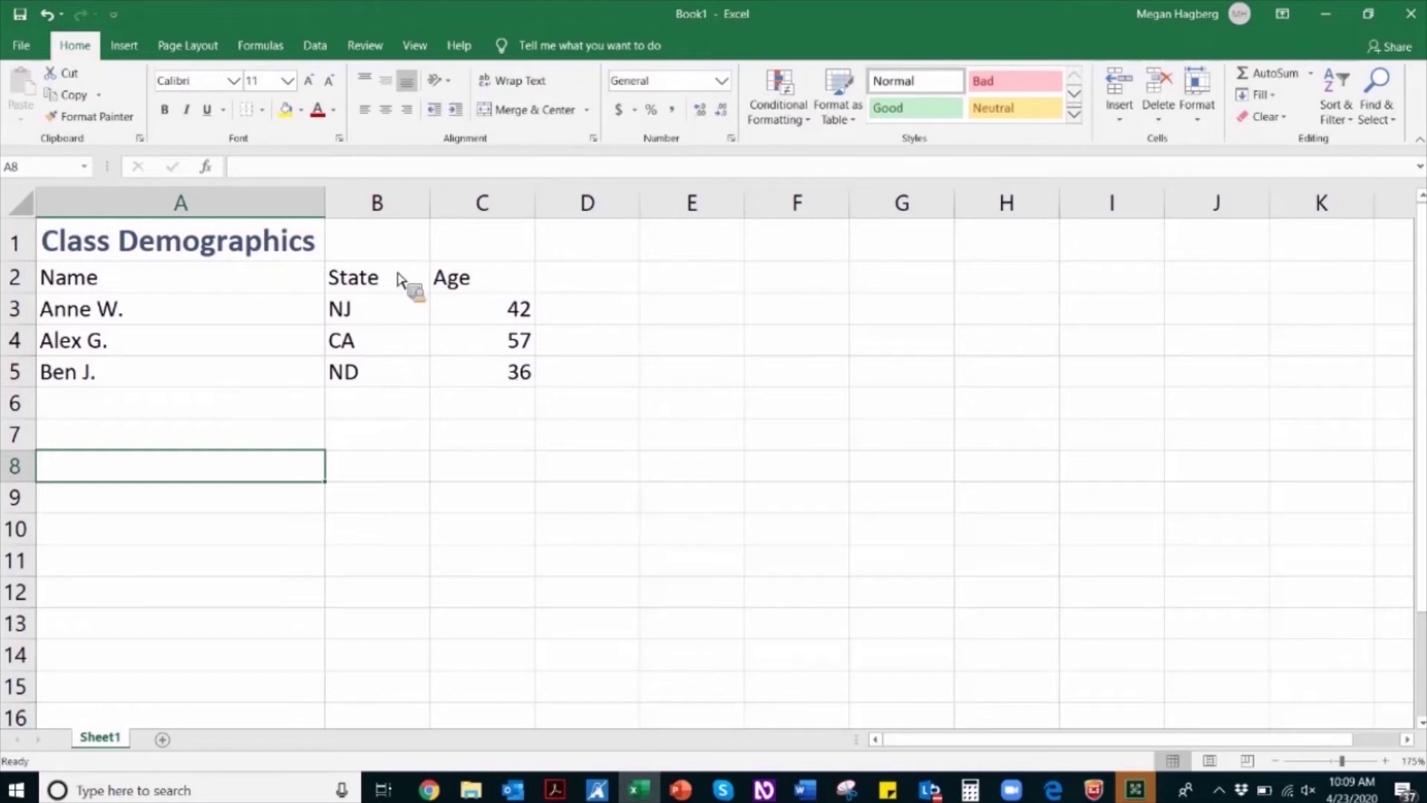
pyautogui.press('Up')
pyautogui.press('Up')
pyautogui.press('Up')
pyautogui.press('Up')
pyautogui.press('Up')
pyautogui.press('Up')
pyautogui.hotkey('shift', 'Right')
pyautogui.hotkey('shift', 'Right')
# Convert the A2:C5 range into an Excel table with headers.
pyautogui.hotkey('shift', 'Down')
pyautogui.hotkey('shift', 'Down')
pyautogui.hotkey('shift', 'Down')
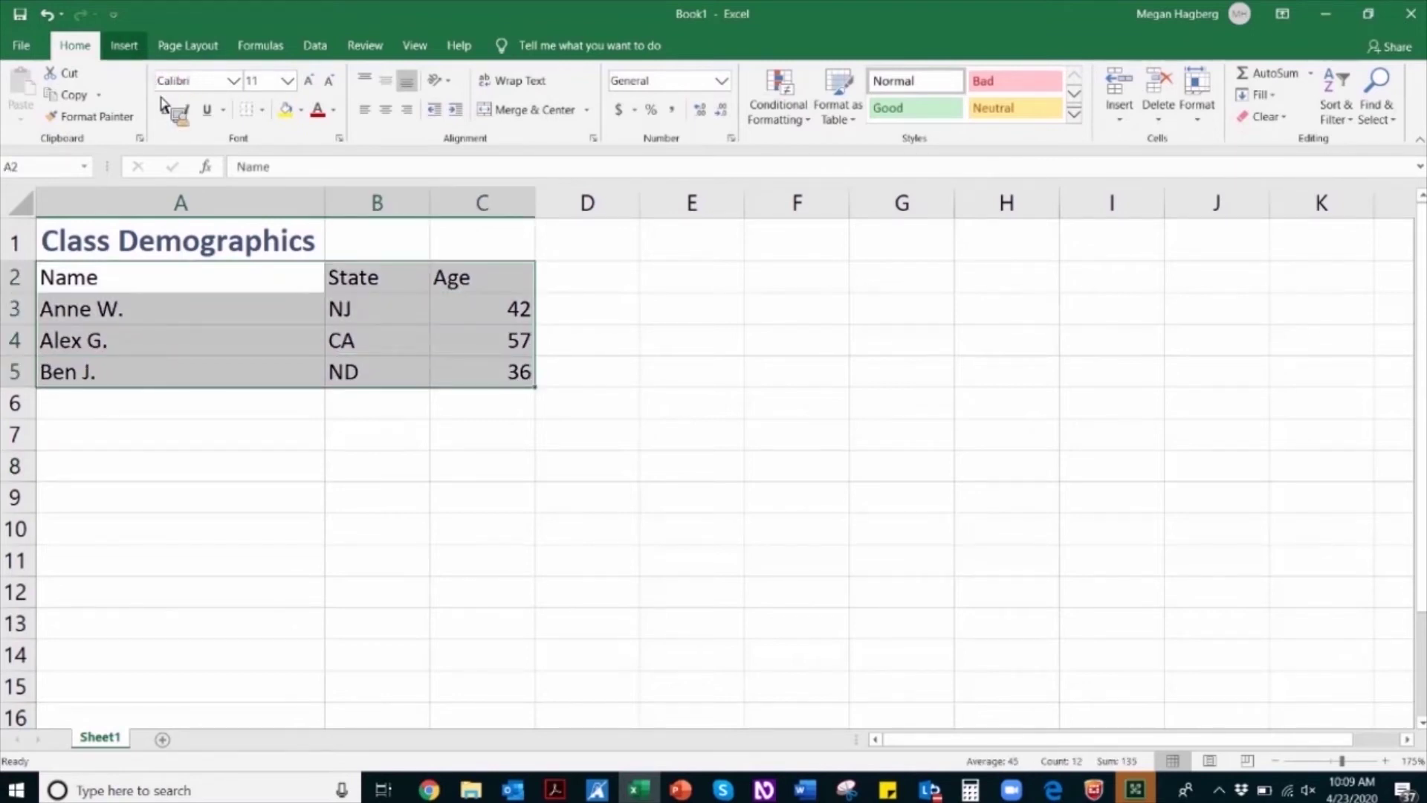
pyautogui.click(125, 45)
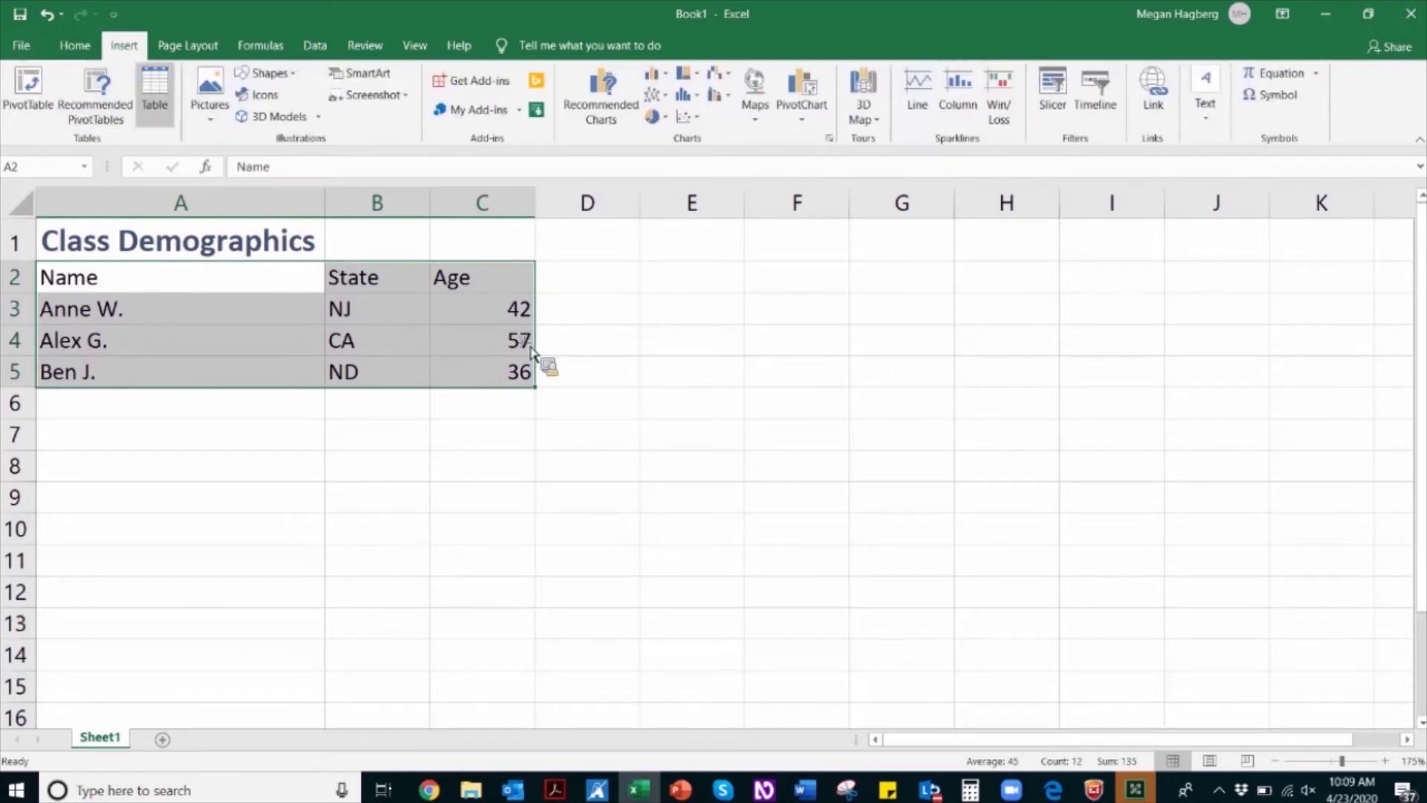
pyautogui.hotkey('ctrl', 't')
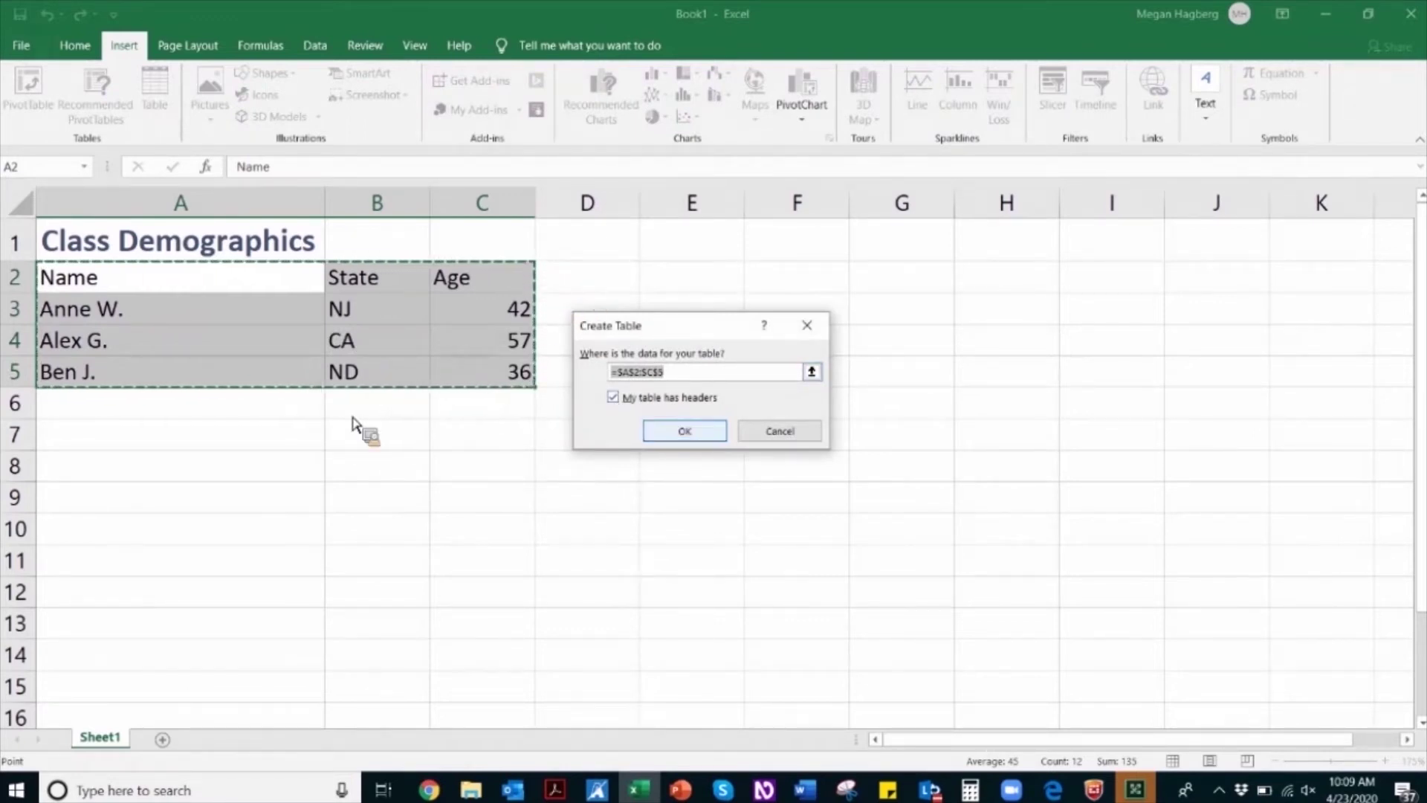
pyautogui.press('Tab')
pyautogui.press('Return')
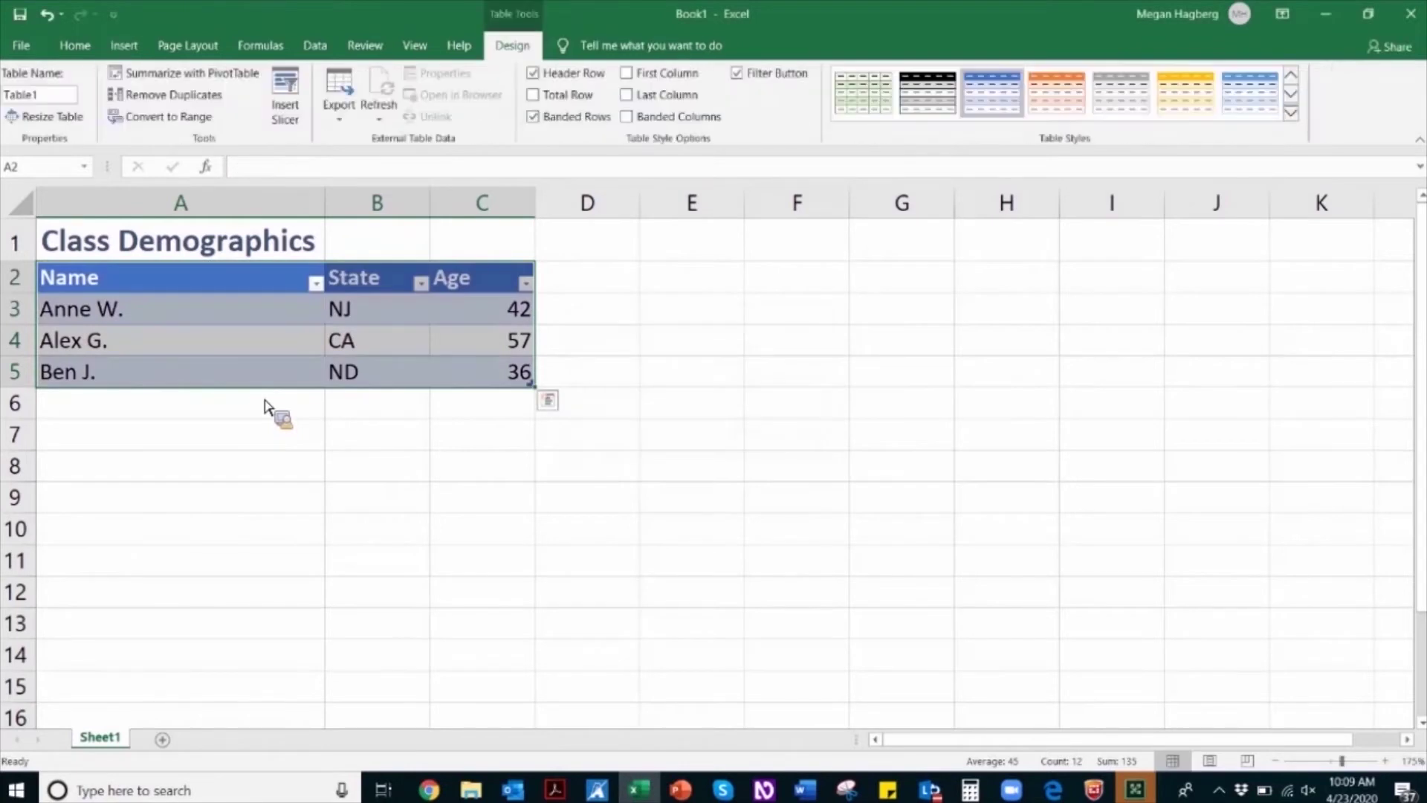
pyautogui.press('Right')
pyautogui.press('Right')
pyautogui.press('Right')
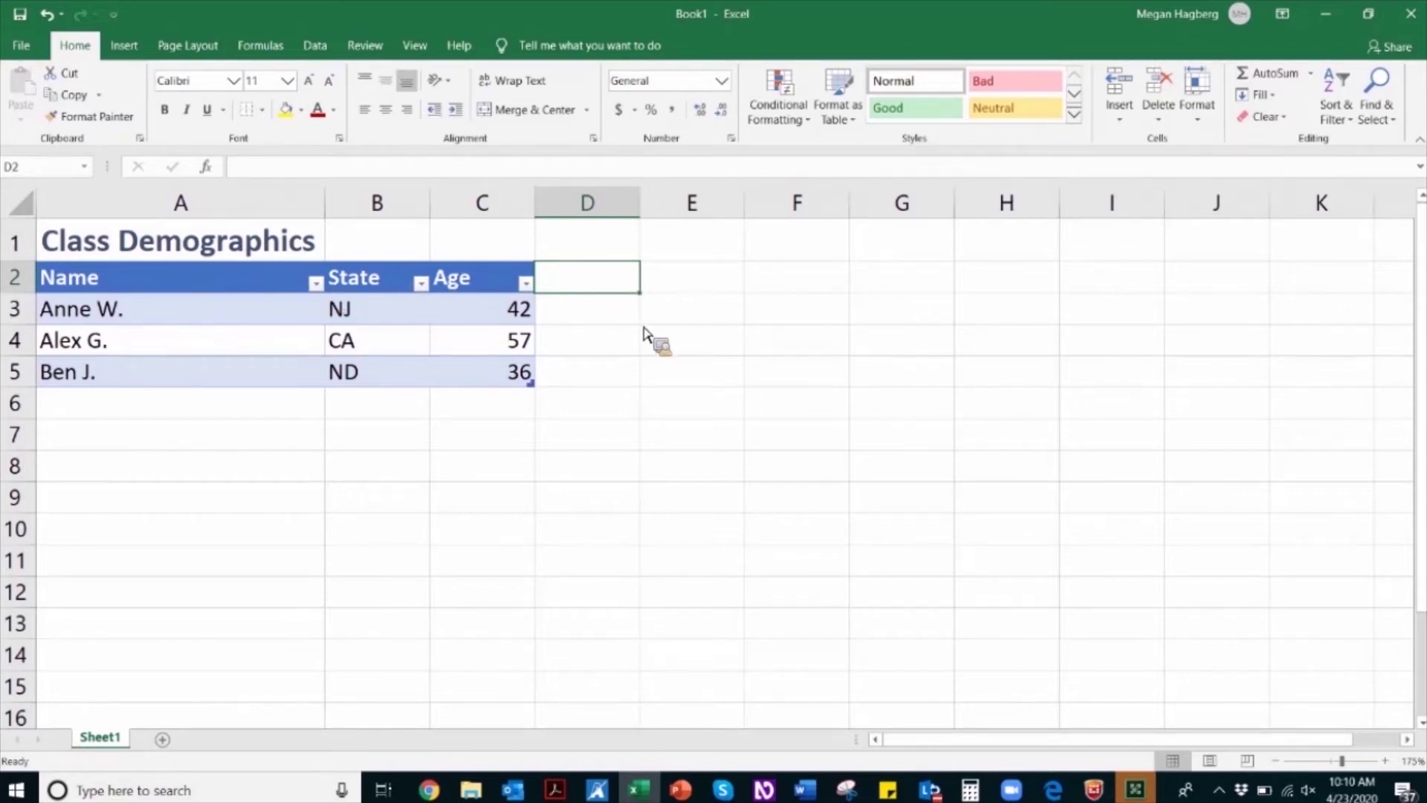
# Move the selection to an empty cell away from the table.
pyautogui.press('Down')
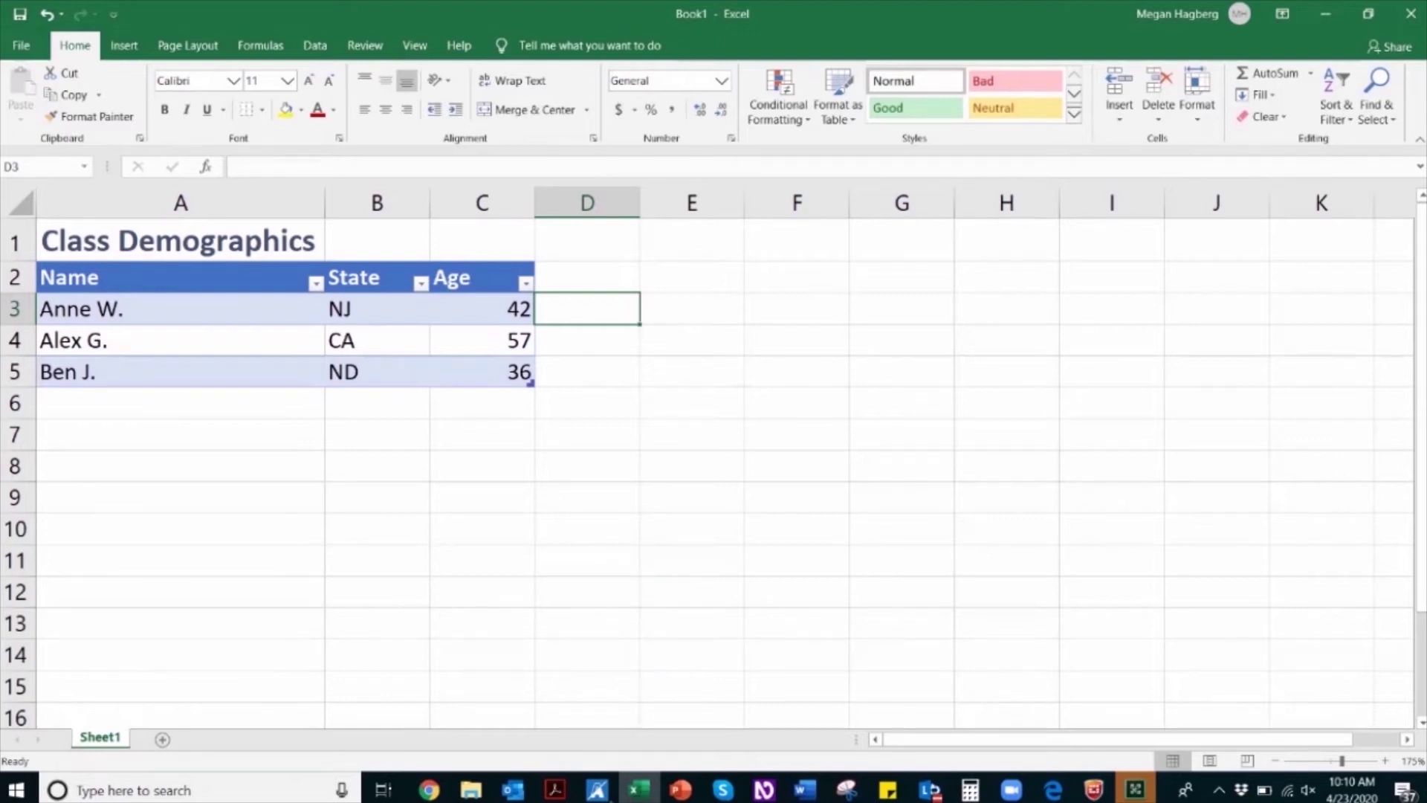
pyautogui.click(587, 528)
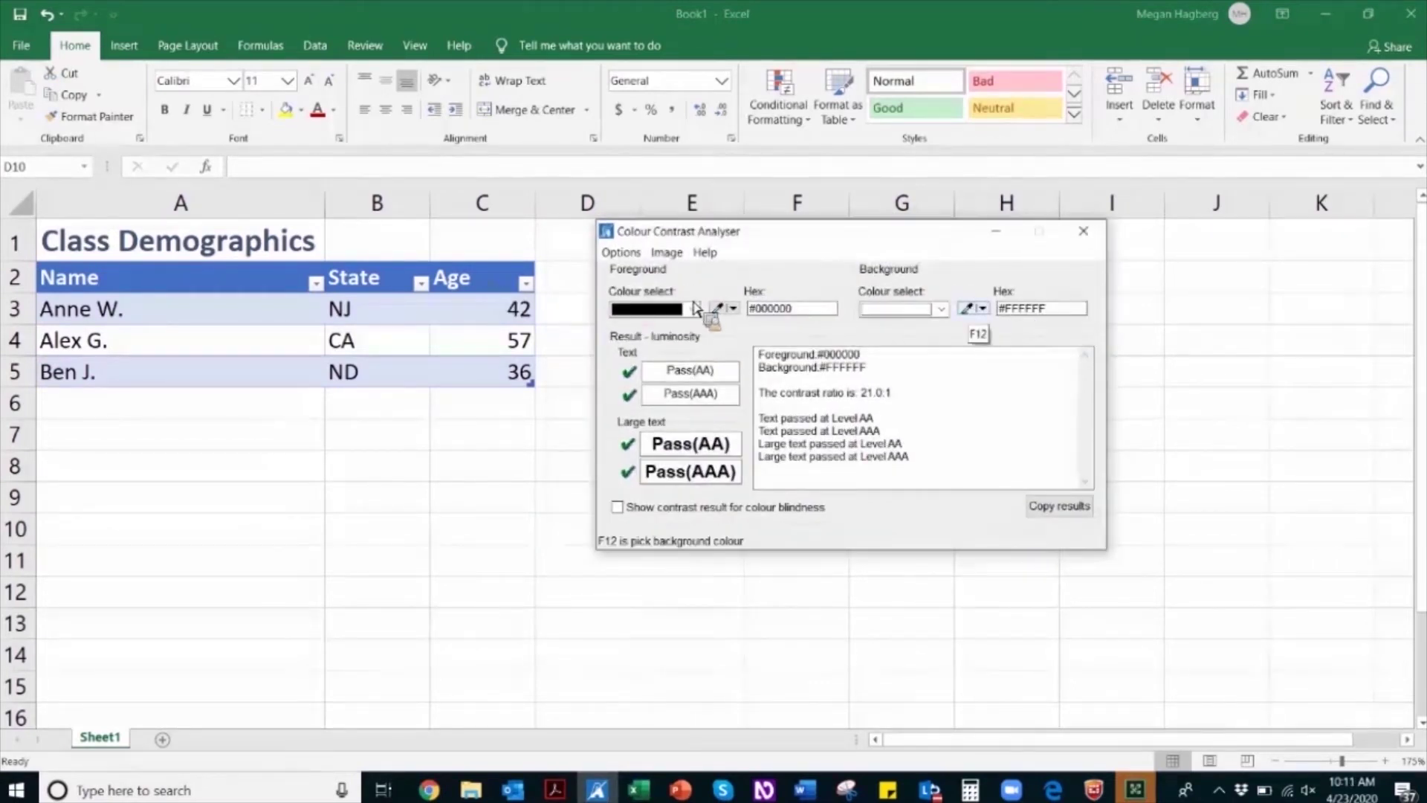
# Check the blue header against its white text (4.7:1), close the analyser, and select A7.
pyautogui.press('F11')
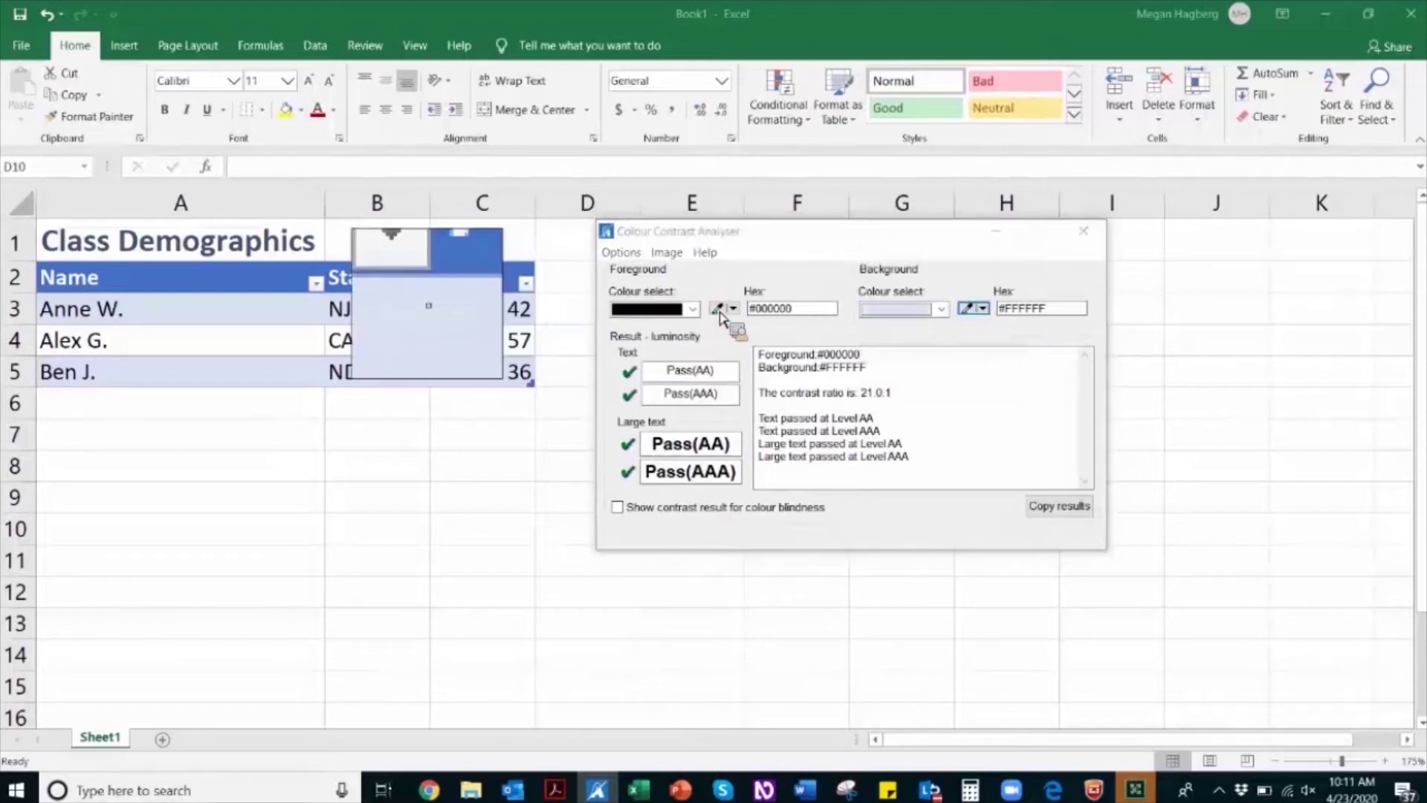
pyautogui.click(468, 288)
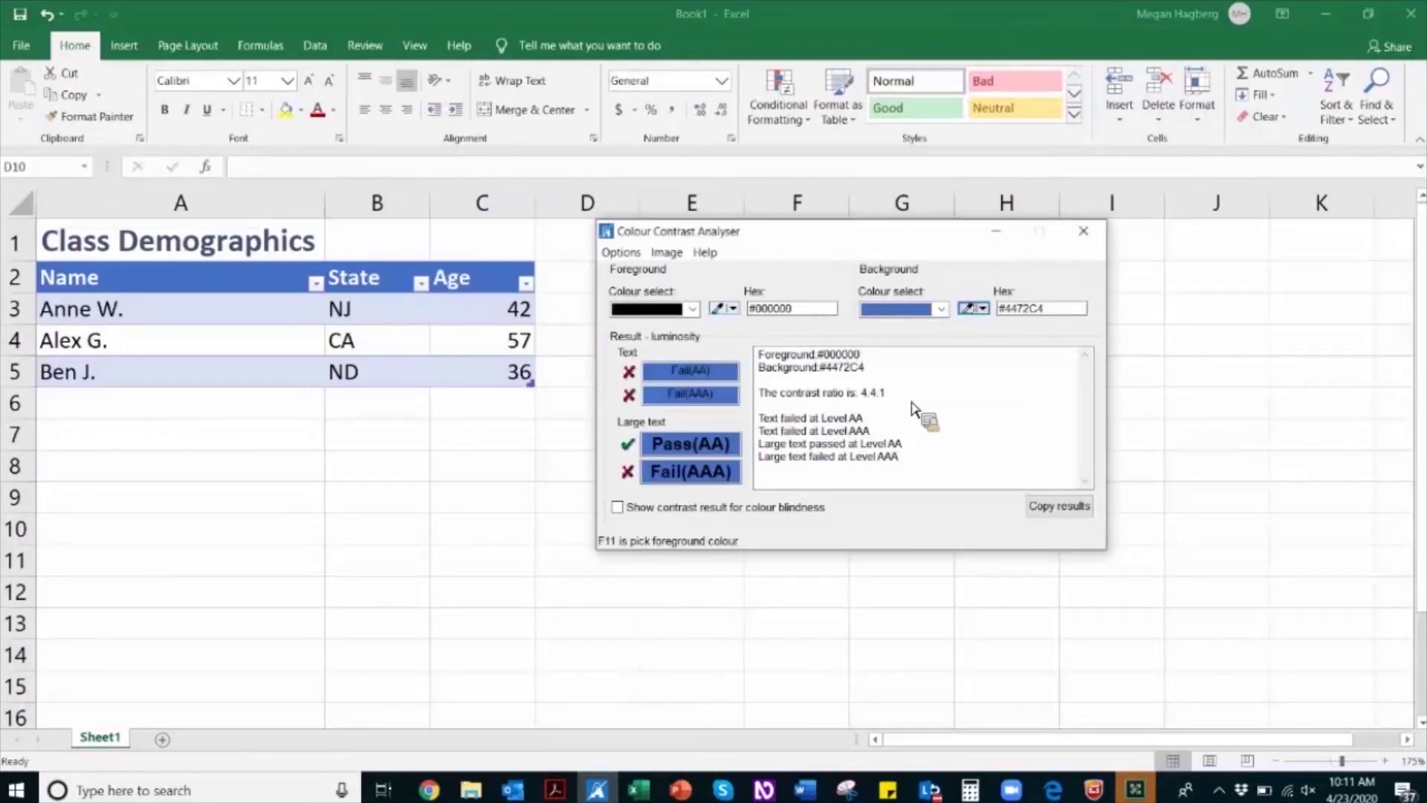
pyautogui.press('F11')
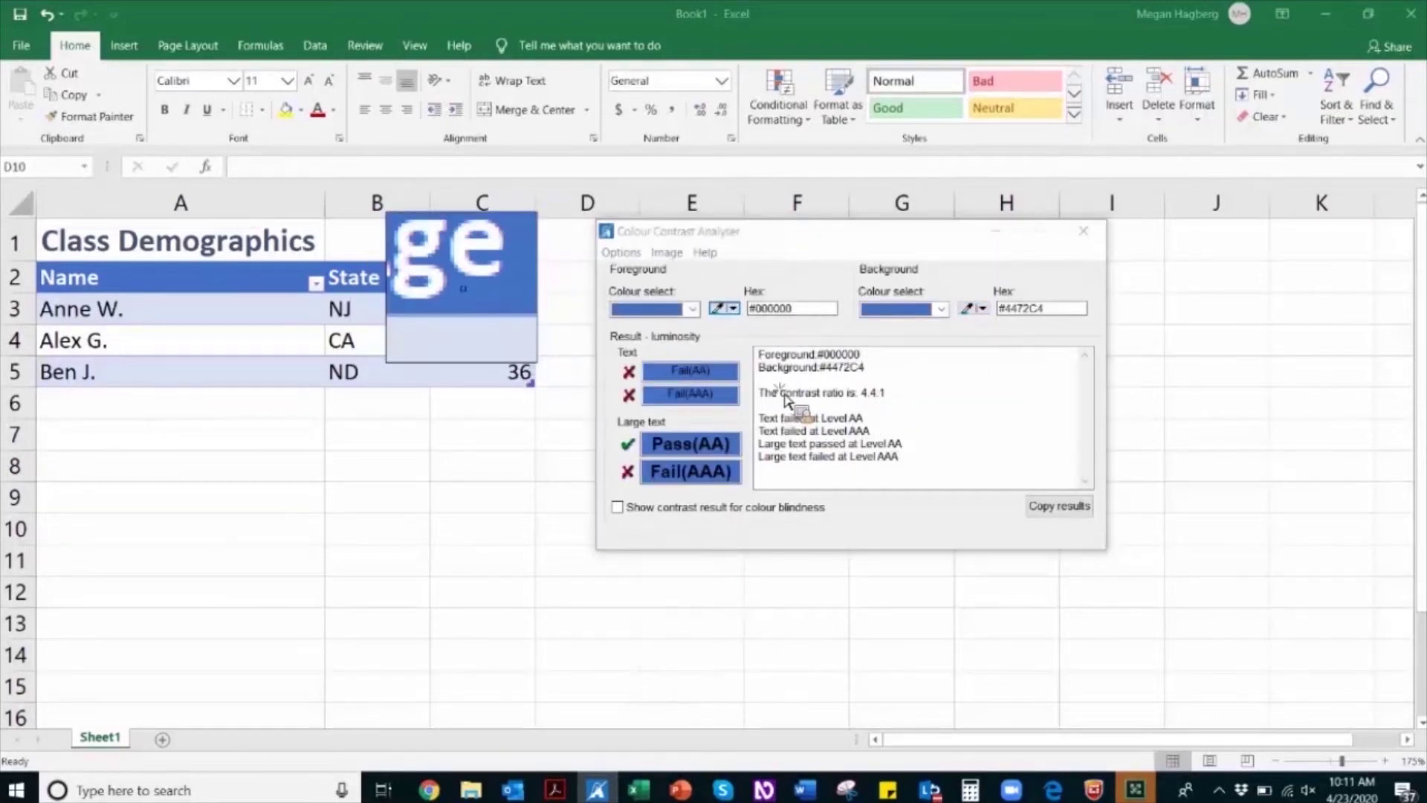
pyautogui.click(900, 405)
pyautogui.hotkey('shift', 'Home')
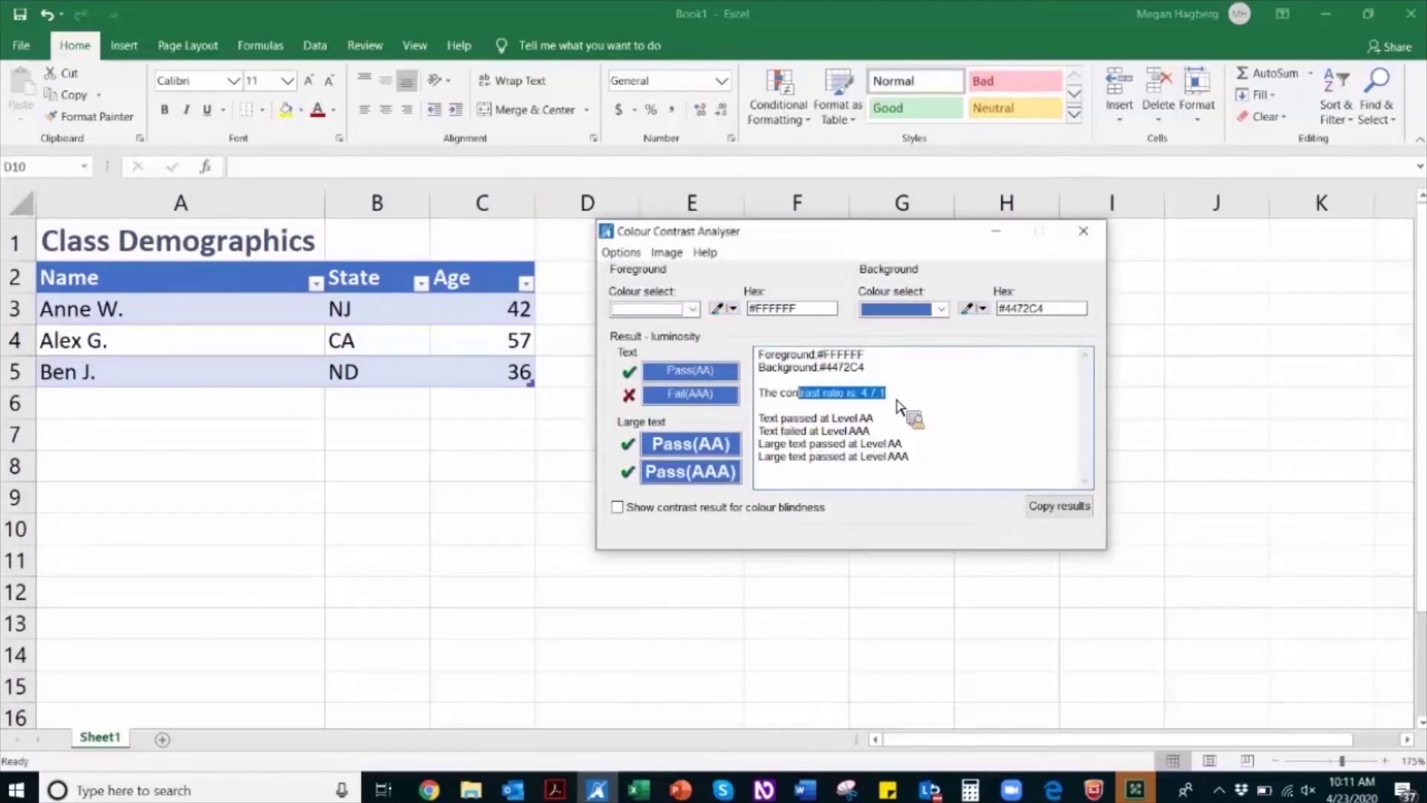
pyautogui.click(900, 405)
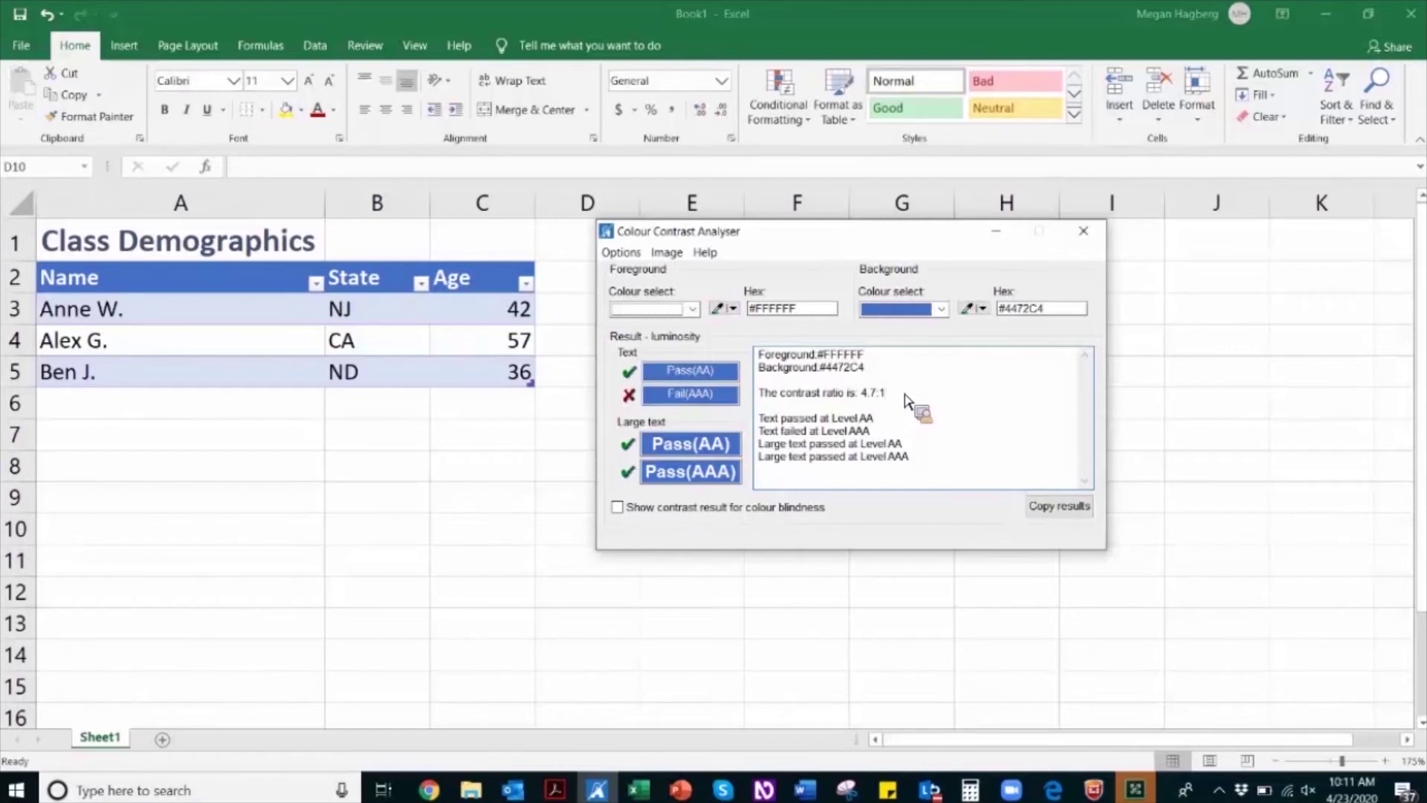
pyautogui.click(449, 440)
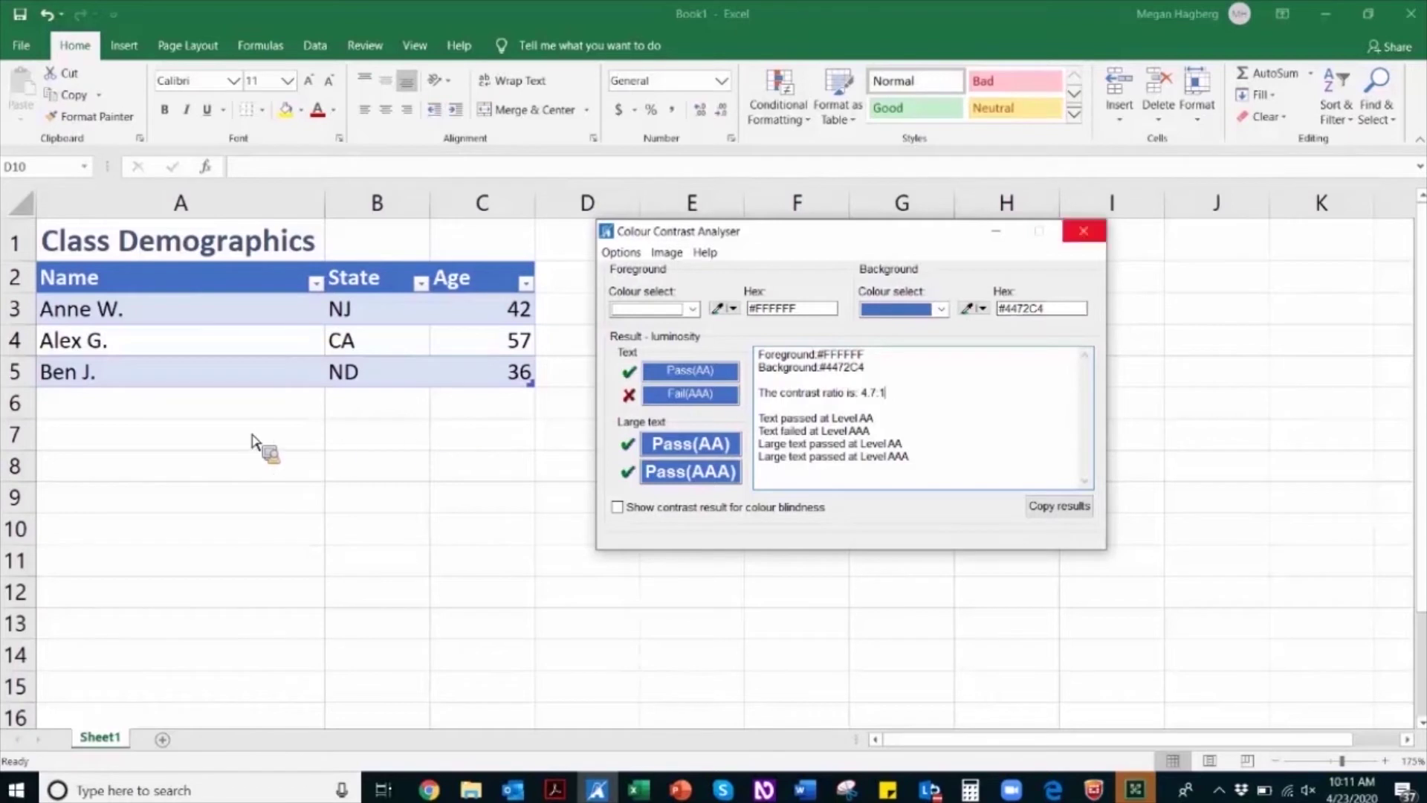
pyautogui.click(254, 441)
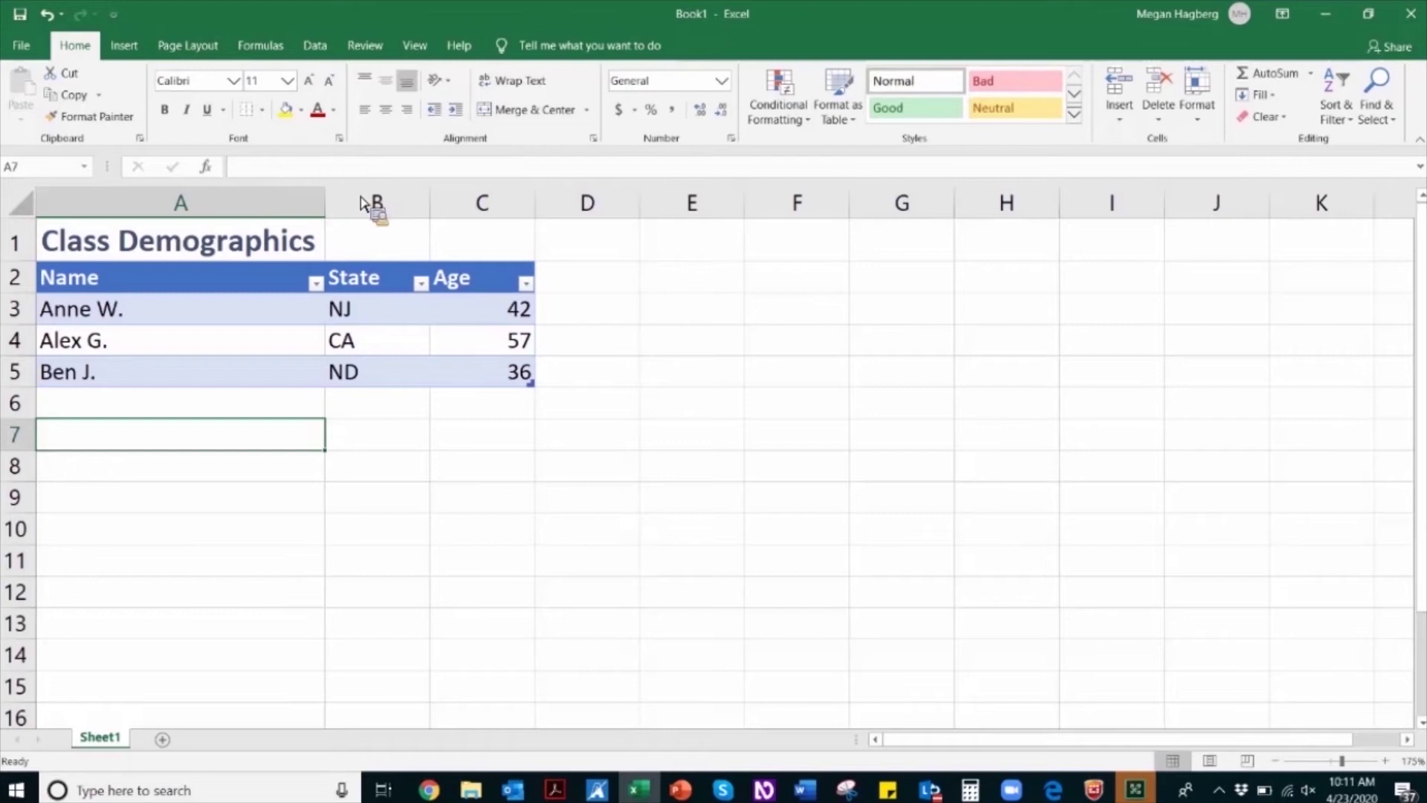
pyautogui.hotkey('alt', 'h')
pyautogui.press('f')
pyautogui.press('c')
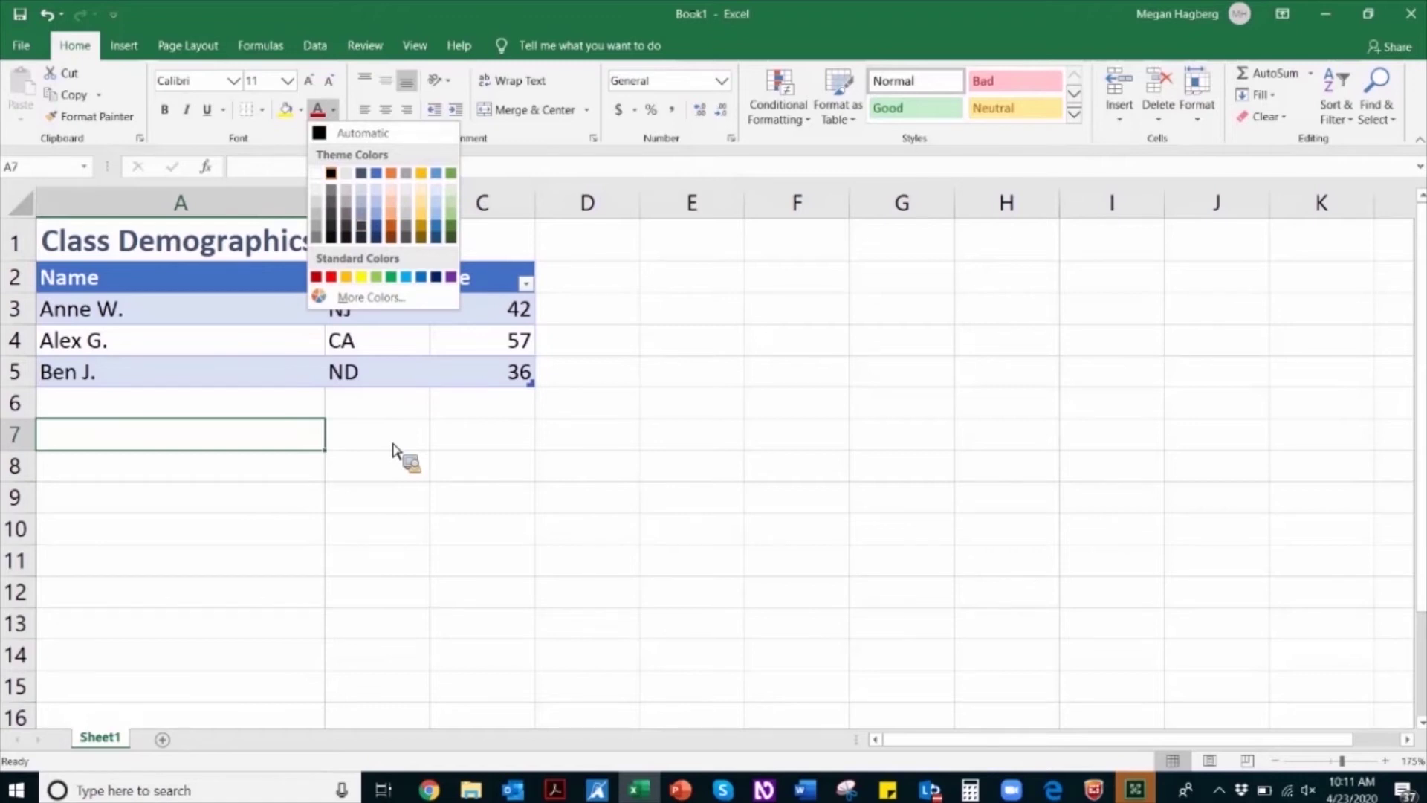
pyautogui.press('Escape')
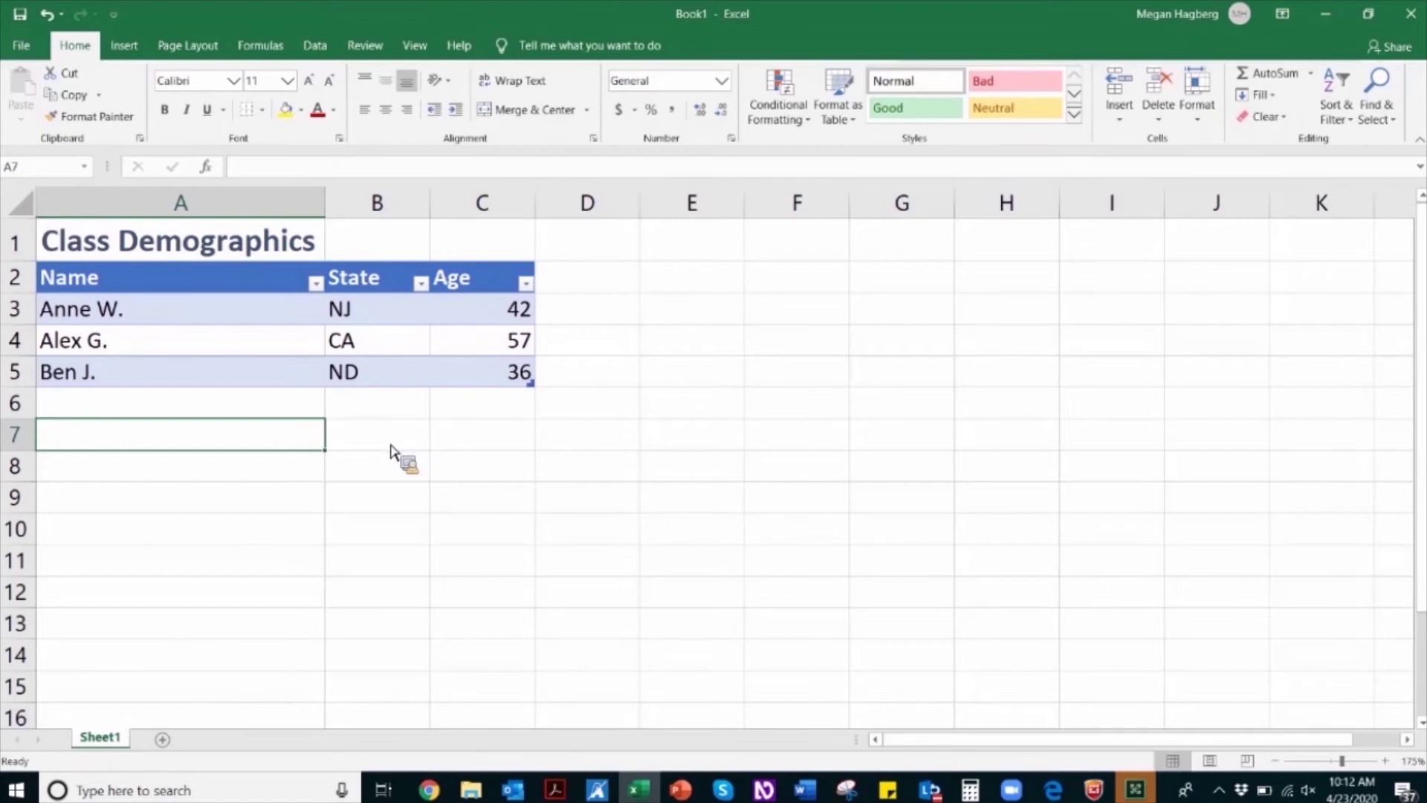
pyautogui.press('Down')
pyautogui.press('Down')
pyautogui.press('Down')
pyautogui.press('Down')
pyautogui.press('Down')
pyautogui.press('Down')
pyautogui.press('Down')
pyautogui.press('Down')
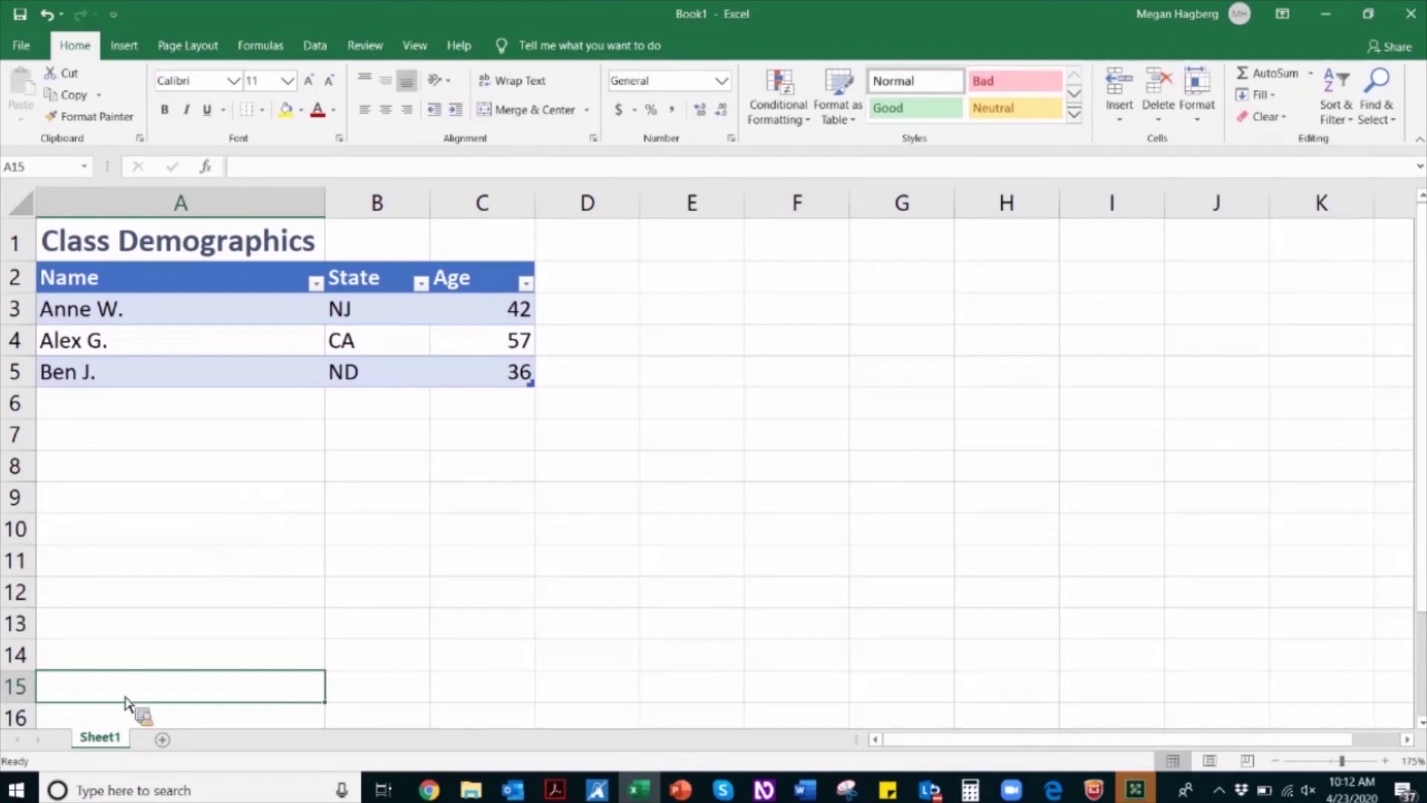
# Rename the Sheet1 tab to 'Demographics'.
pyautogui.rightClick(102, 738)
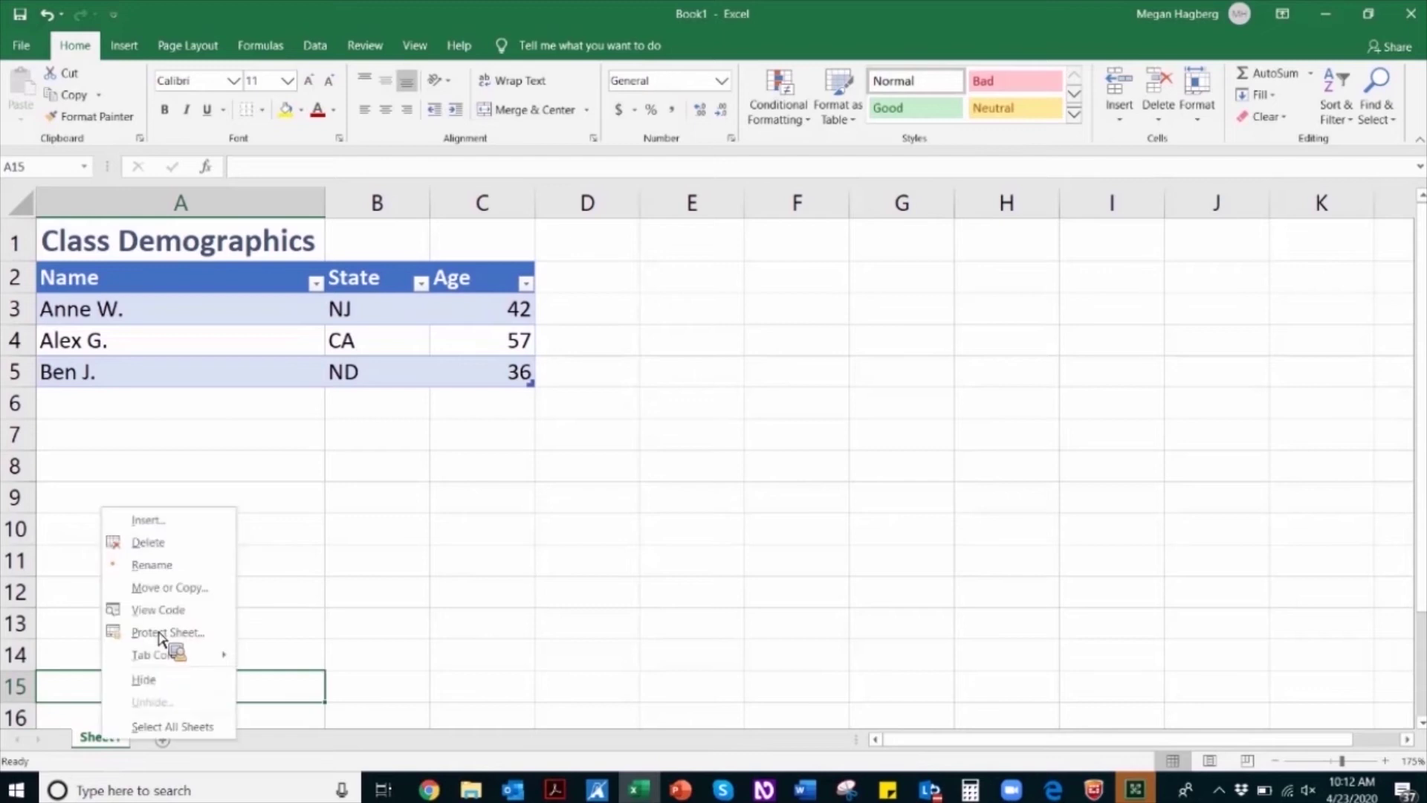
pyautogui.press('Up')
pyautogui.press('Up')
pyautogui.press('Up')
pyautogui.press('Up')
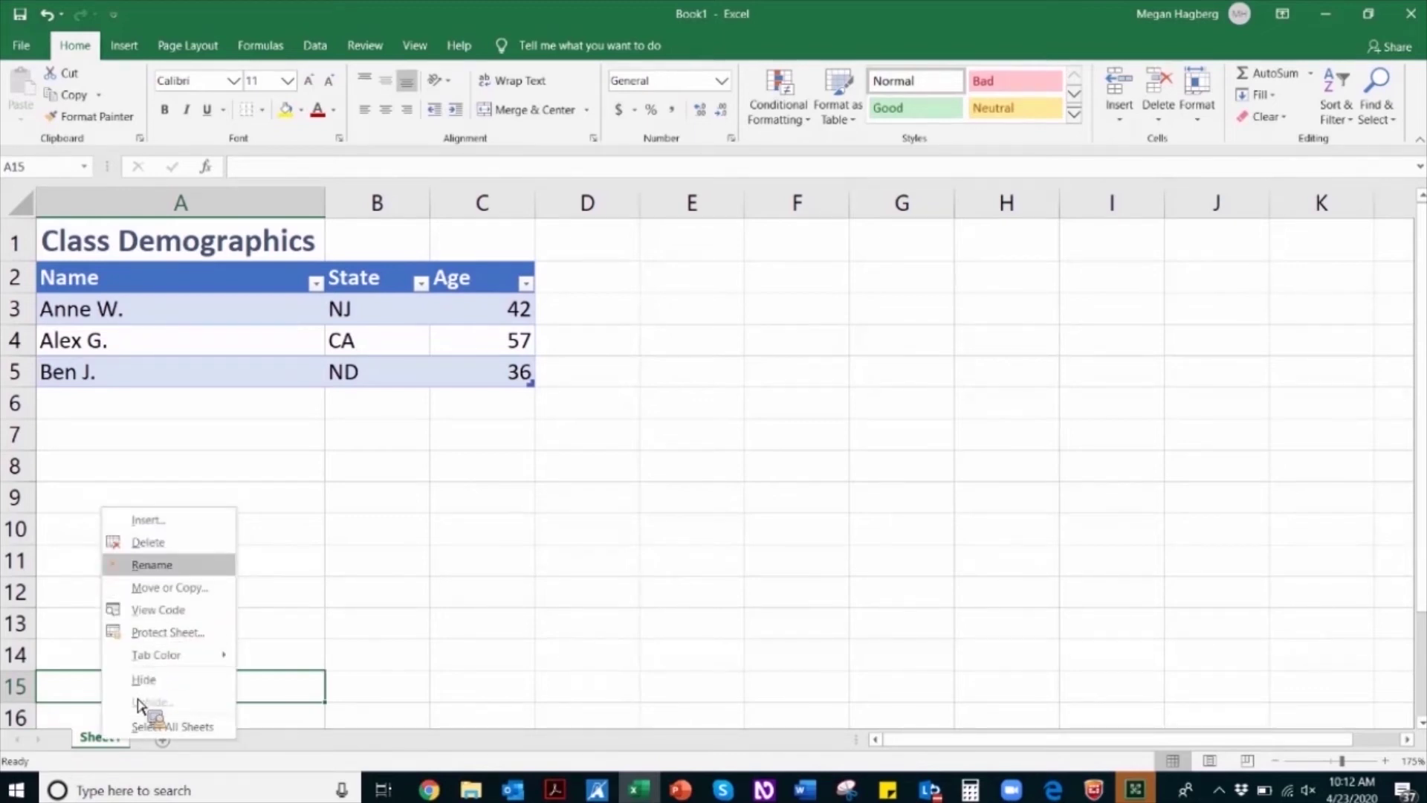
pyautogui.press('Return')
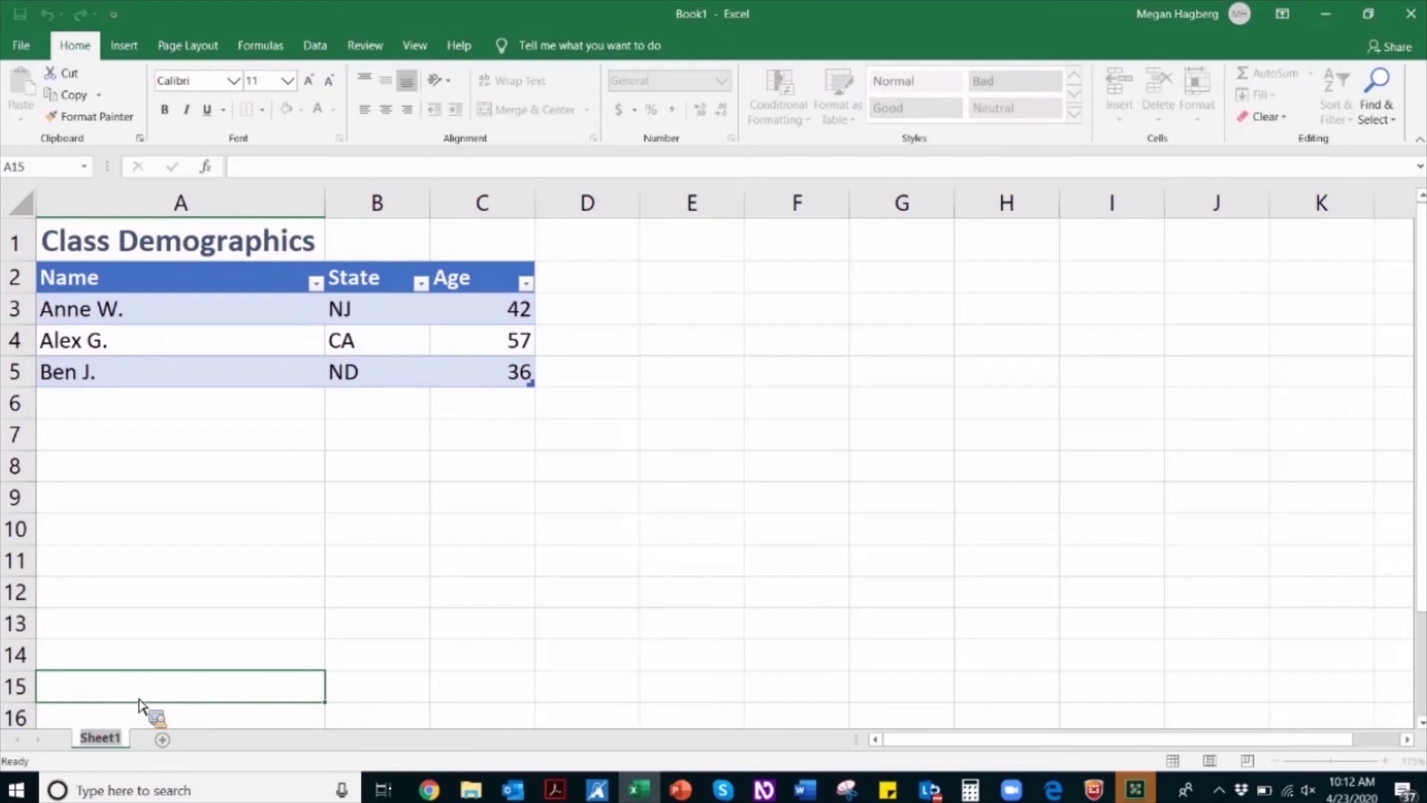
pyautogui.write('Demographics')
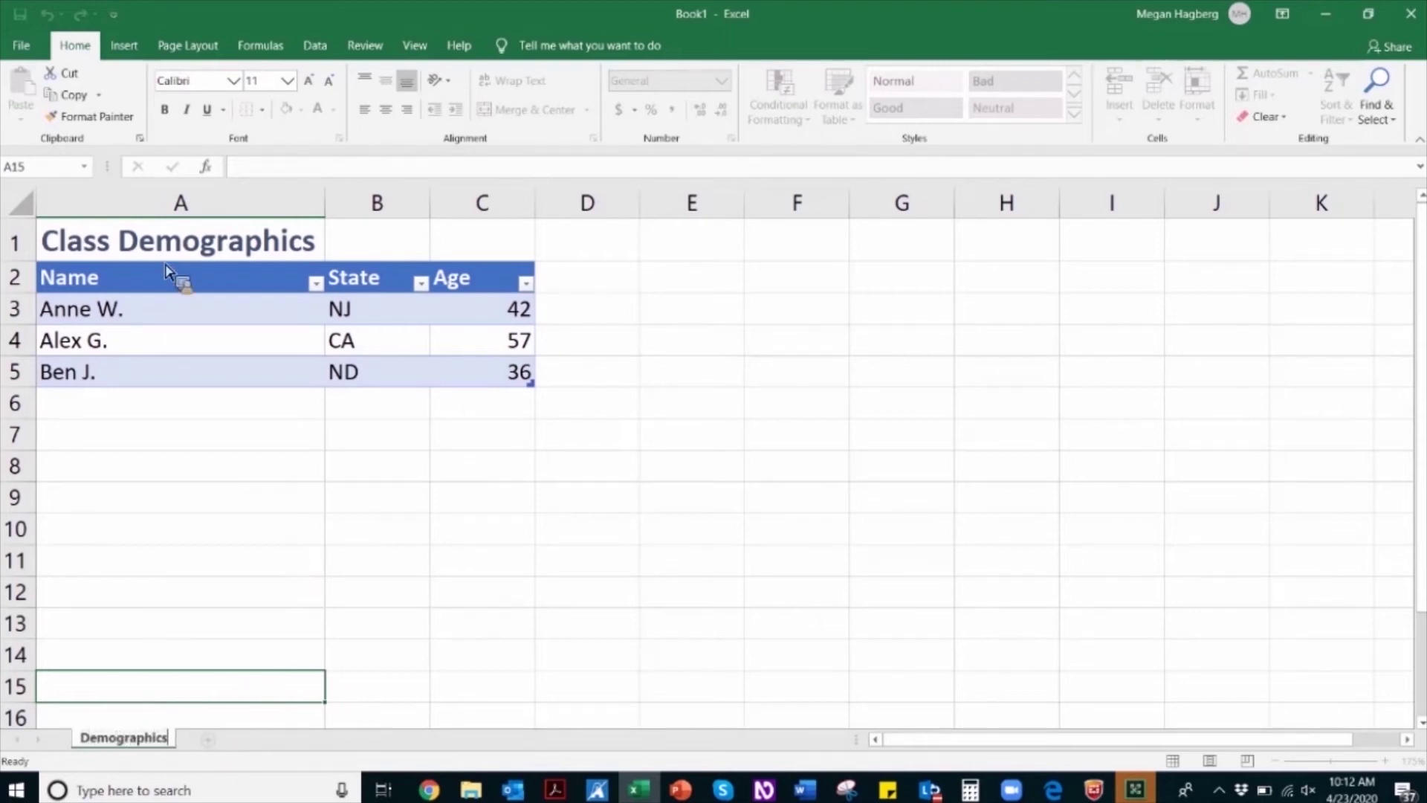
pyautogui.press('Return')
pyautogui.press('Return')
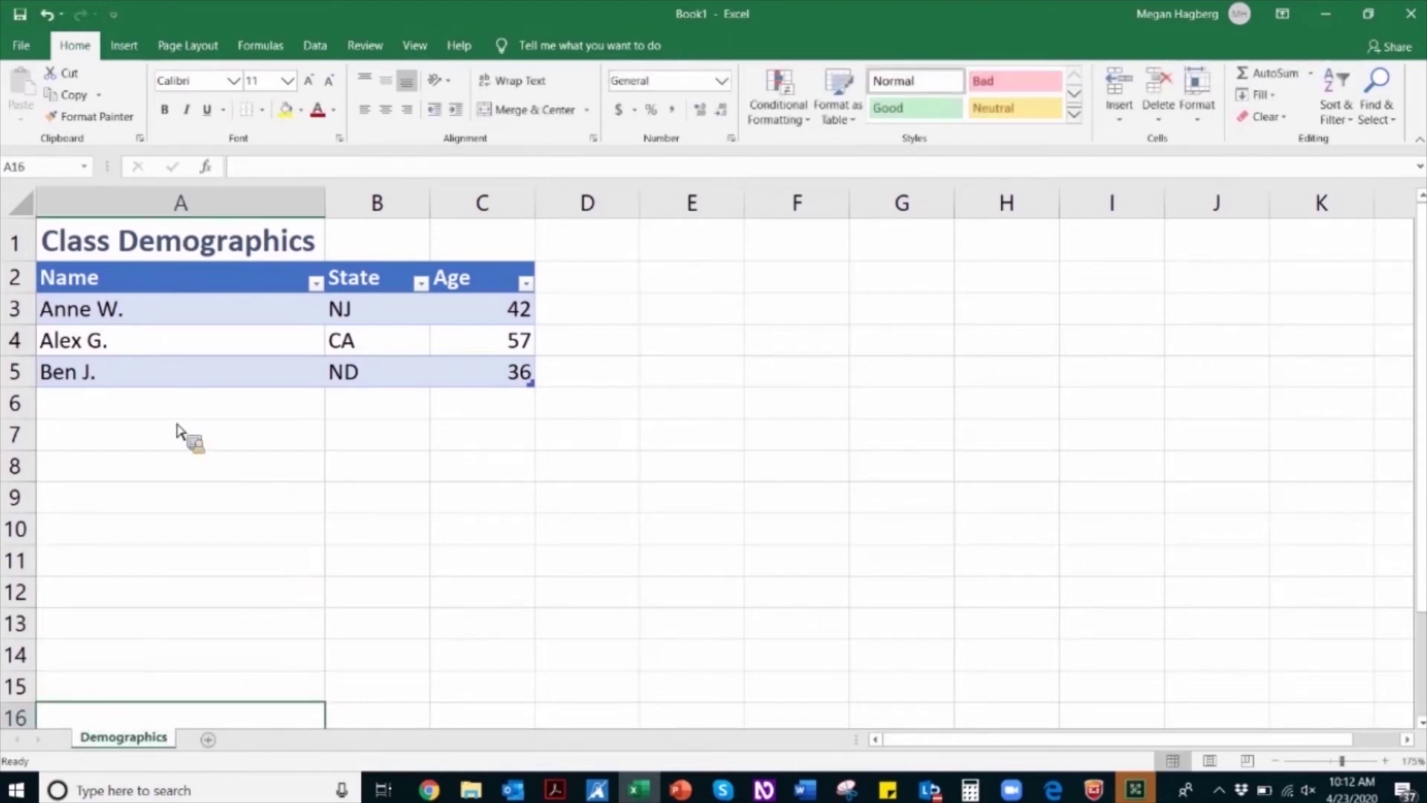
# Add a blank Sheet2, then return to Demographics and select cell A7.
pyautogui.click(211, 737)
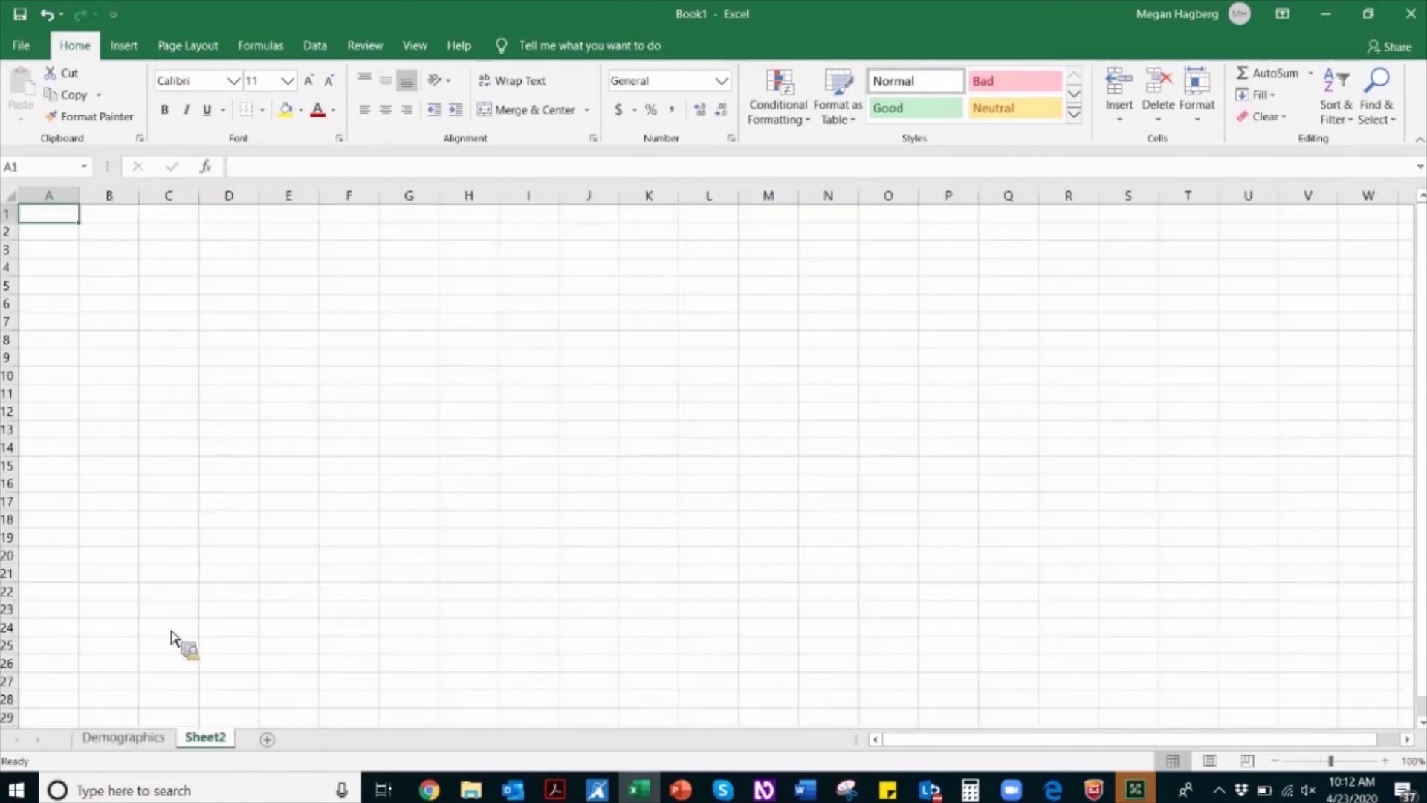
pyautogui.moveTo(156, 392); pyautogui.dragTo(146, 754)
pyautogui.click(145, 741)
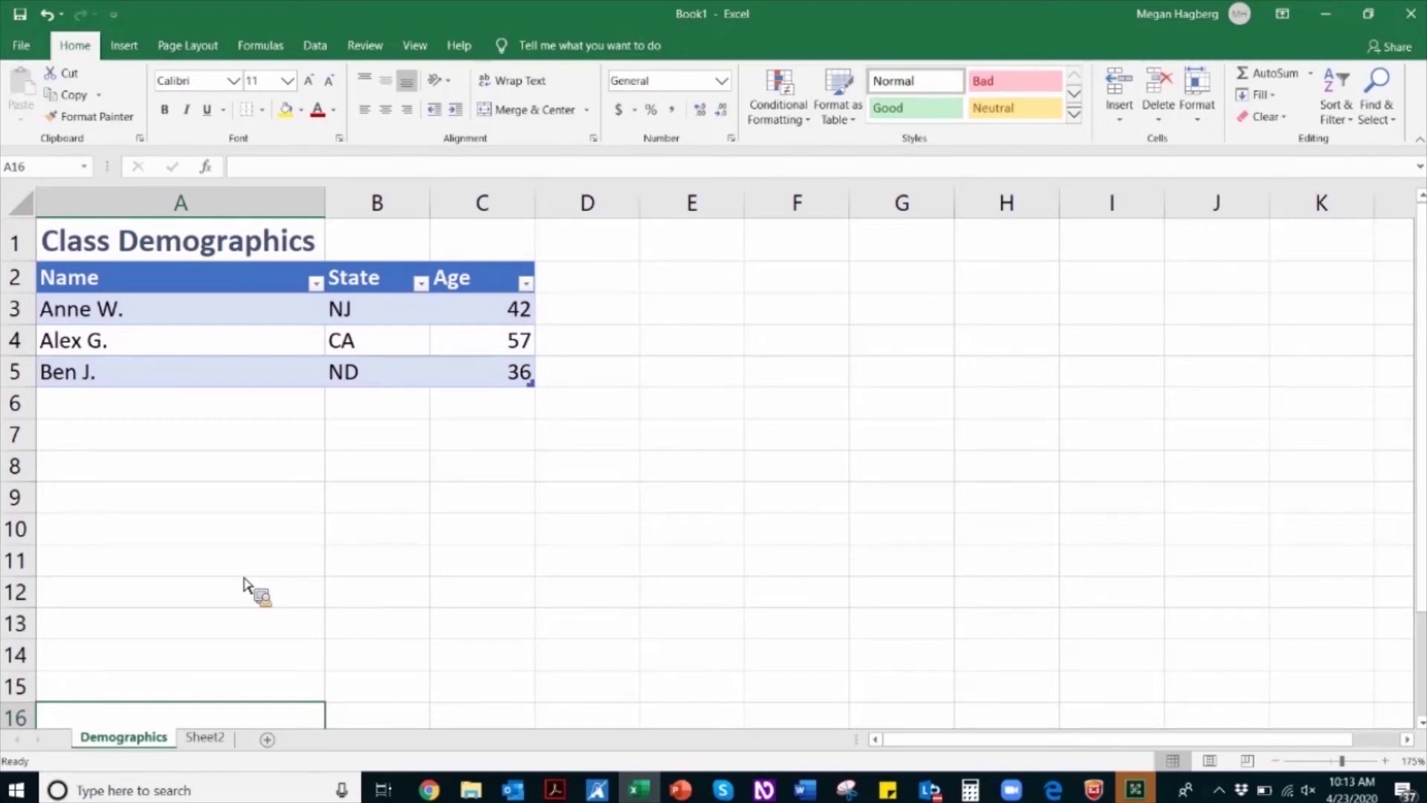
pyautogui.click(148, 449)
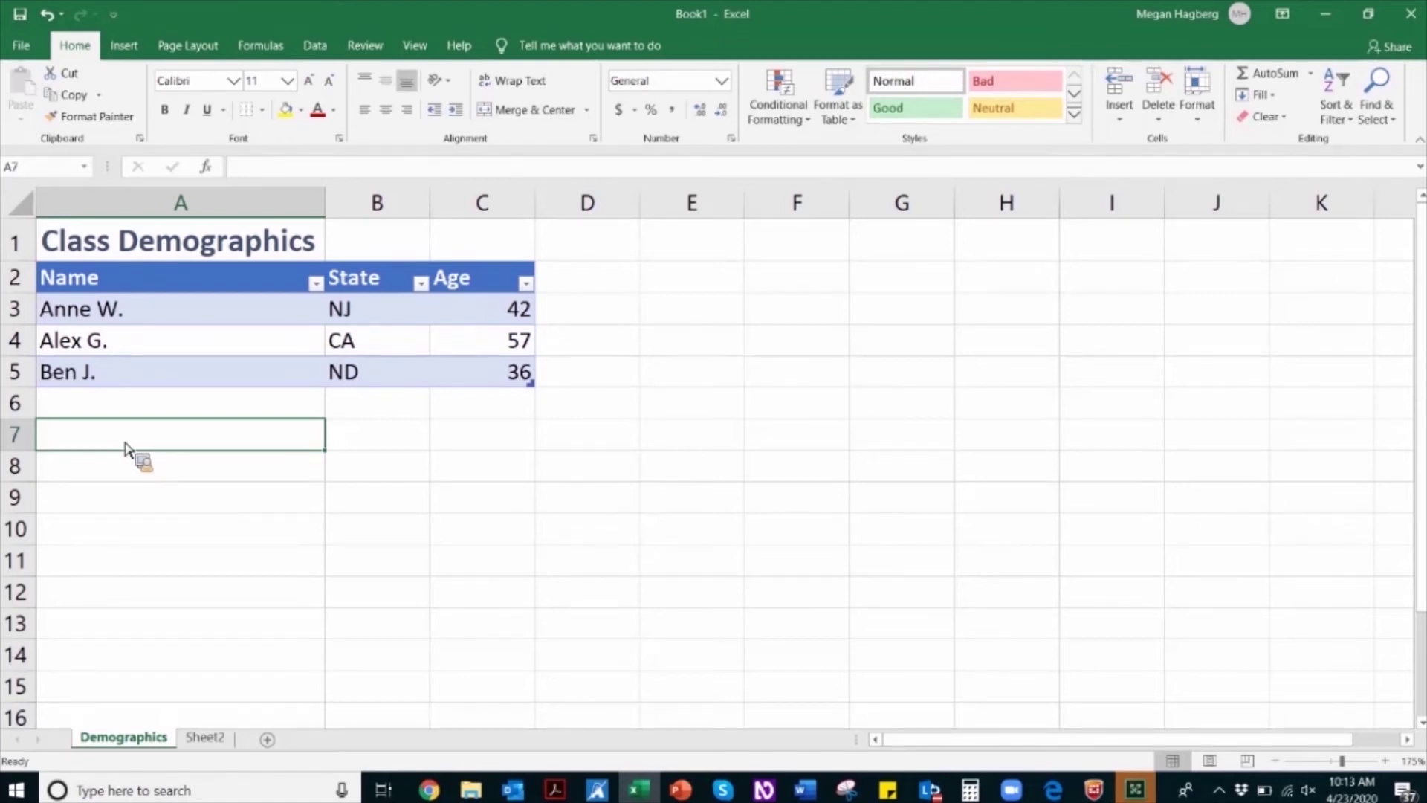
pyautogui.press('Down')
pyautogui.press('Up')
# Enter 'To register for a course please vist,' in cell A7.
pyautogui.write('T')
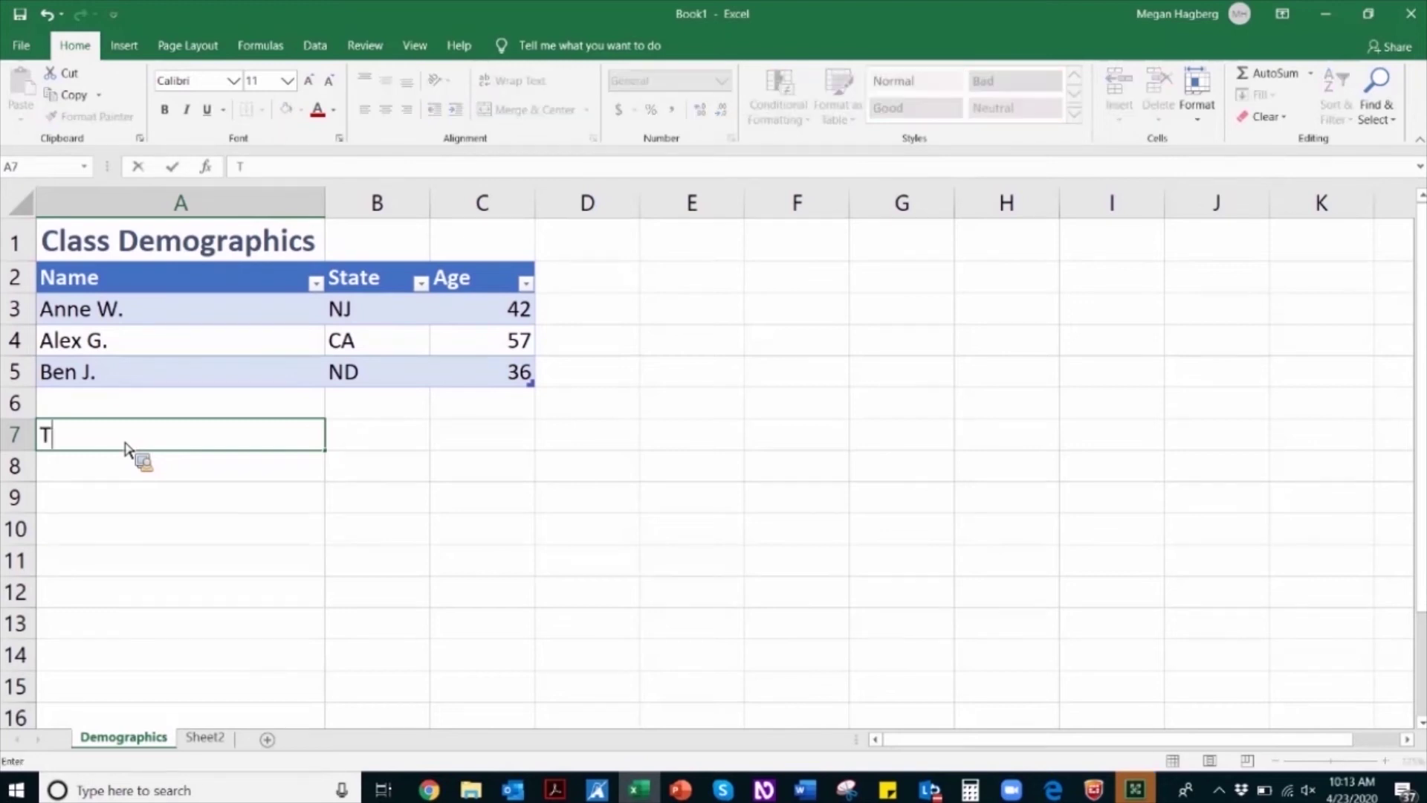
pyautogui.write('o register')
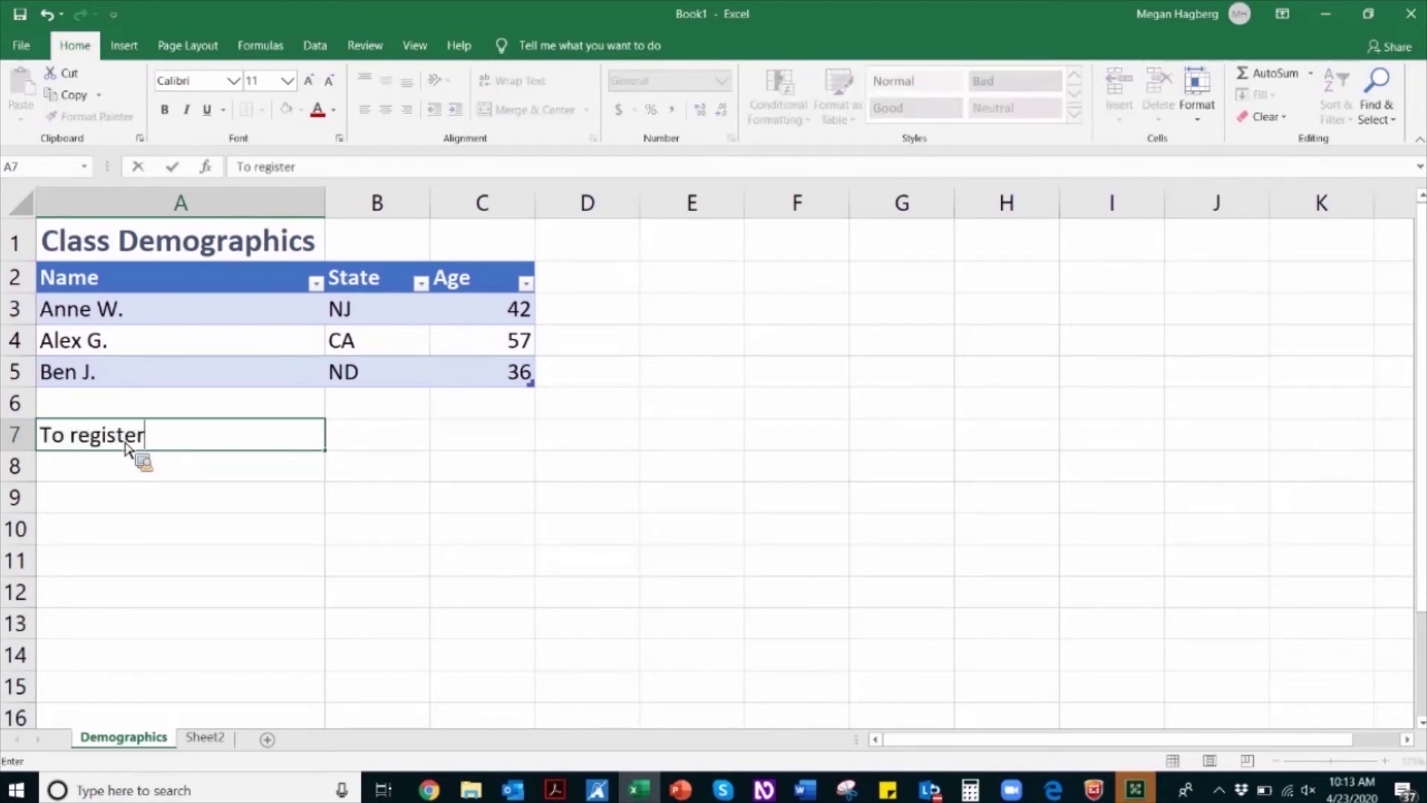
pyautogui.write(' for a course ')
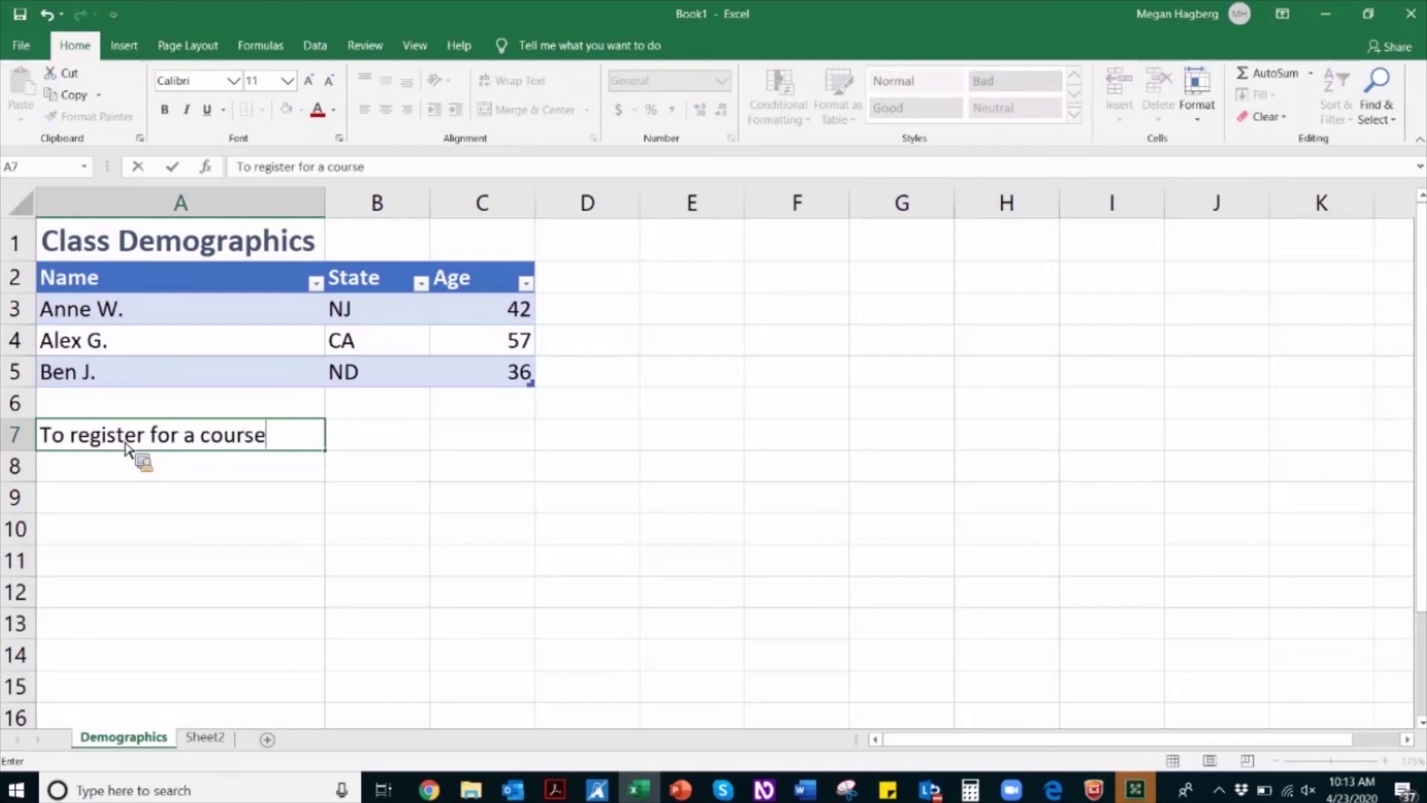
pyautogui.write('please vist')
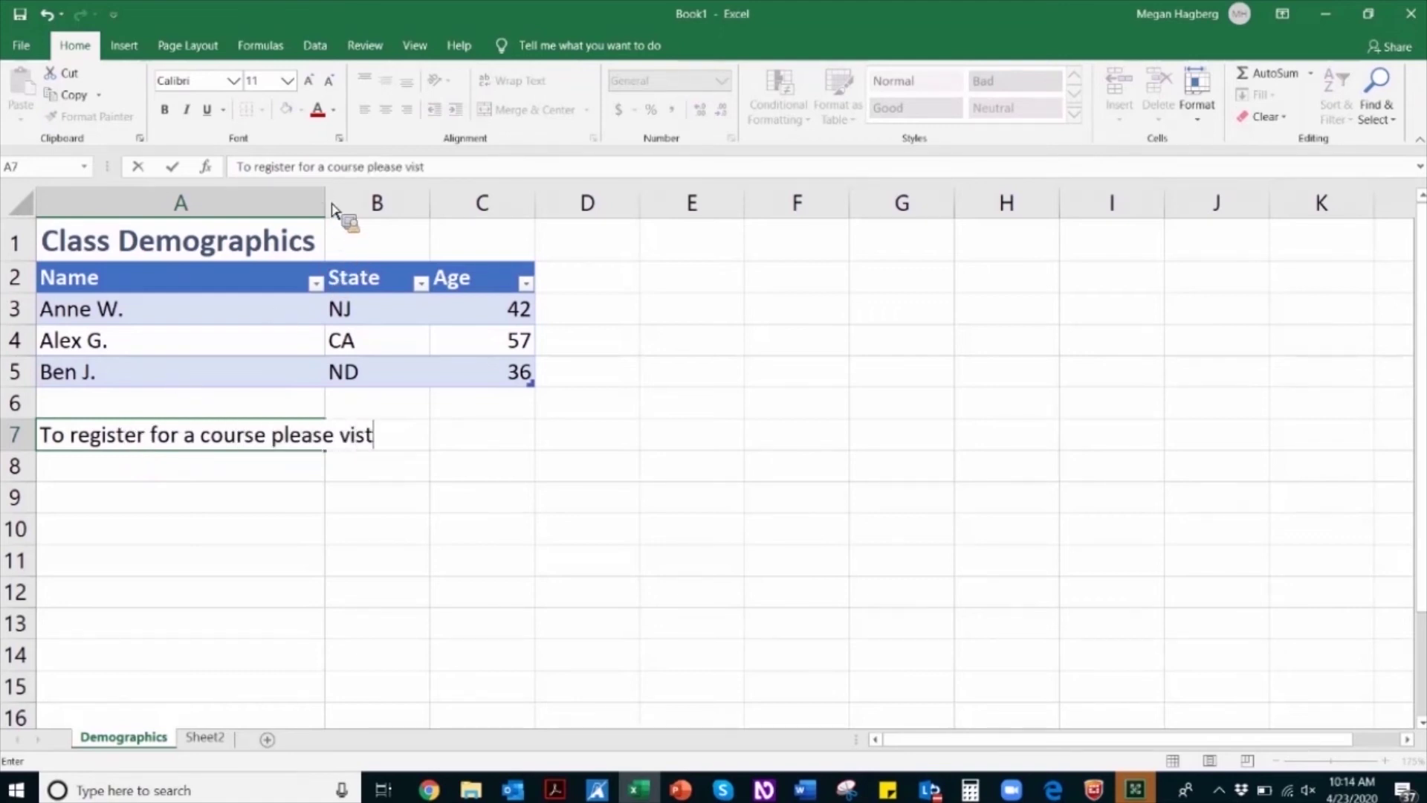
pyautogui.write(',')
pyautogui.click(376, 446)
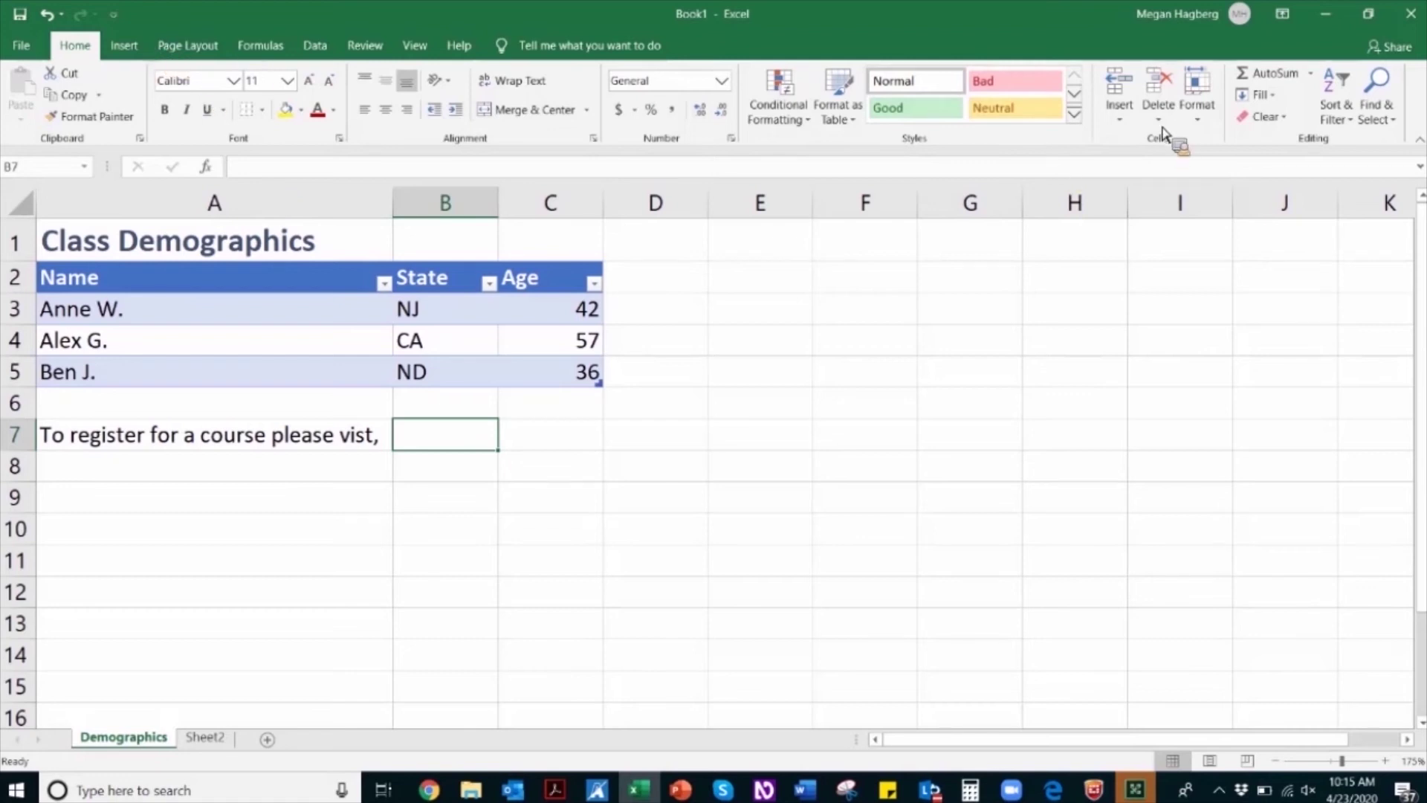
pyautogui.scroll(-1, 1163, 133)
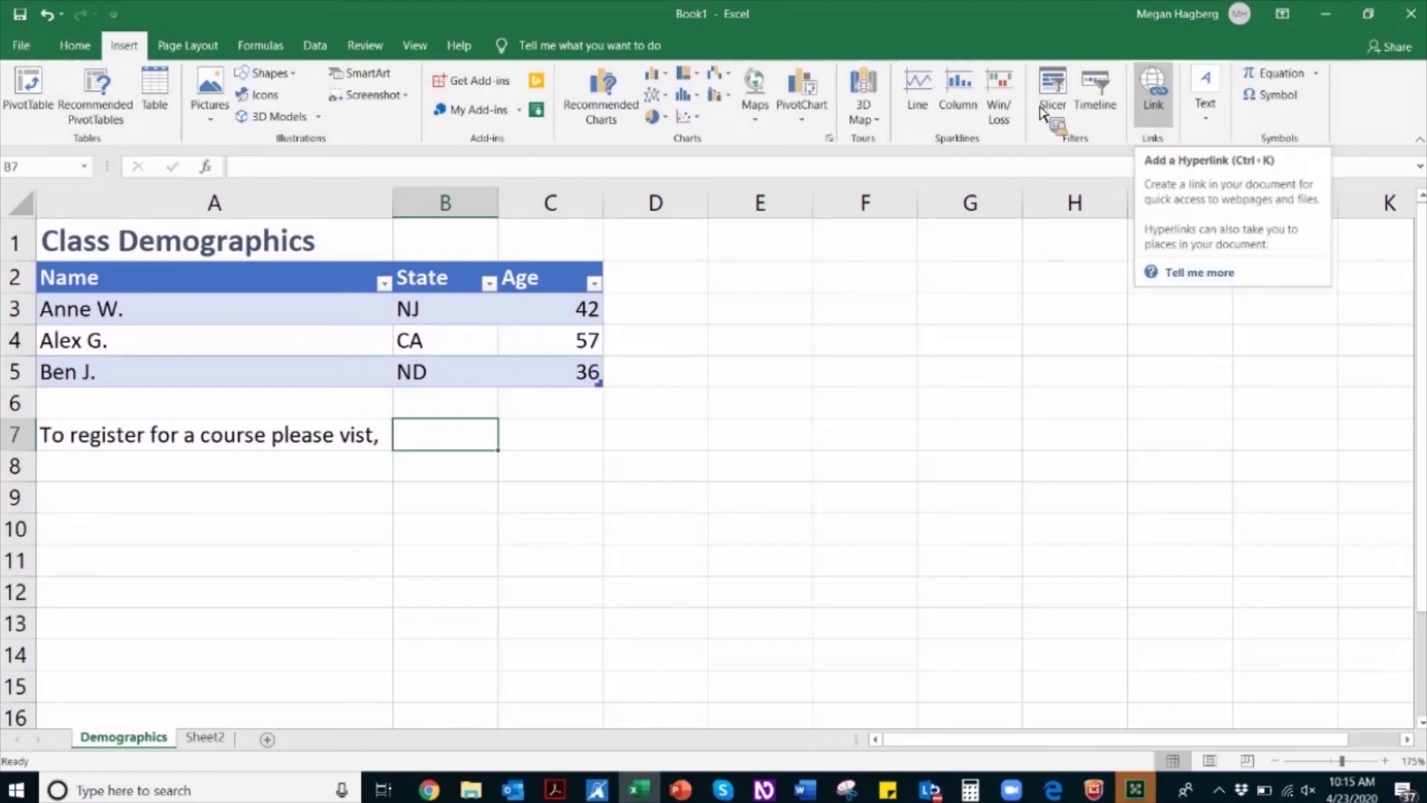
pyautogui.click(1154, 104)
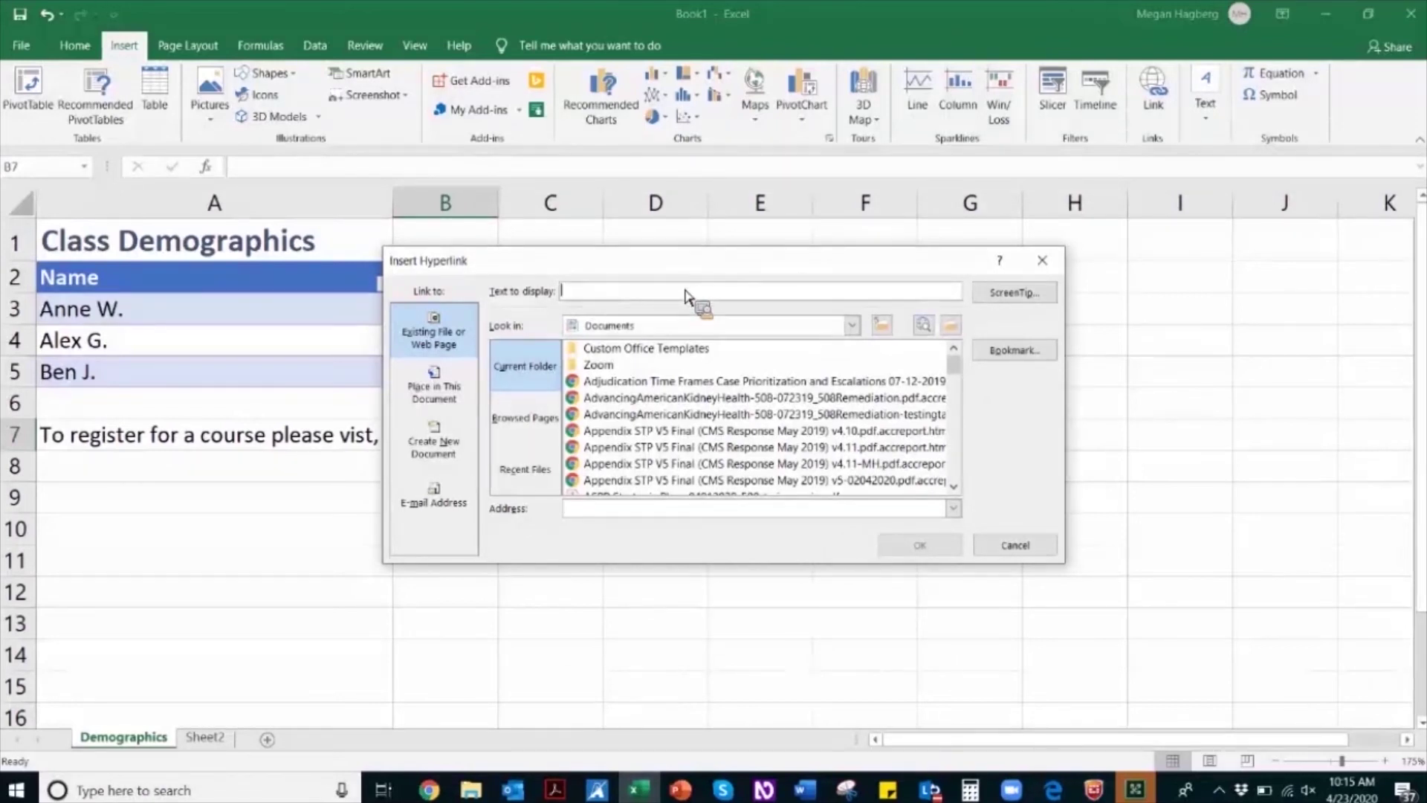
pyautogui.write('Course Registration Page')
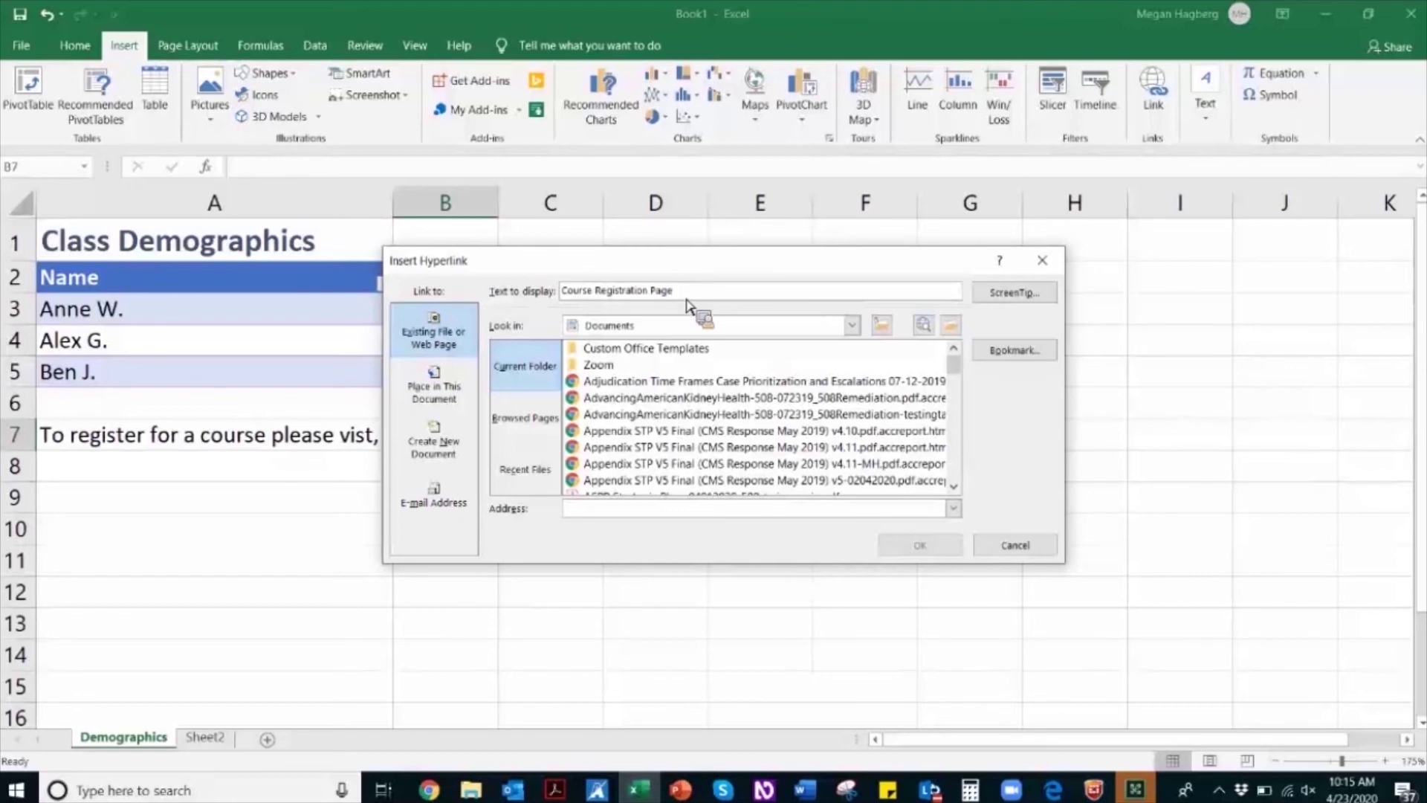
pyautogui.click(660, 518)
pyautogui.write('ww')
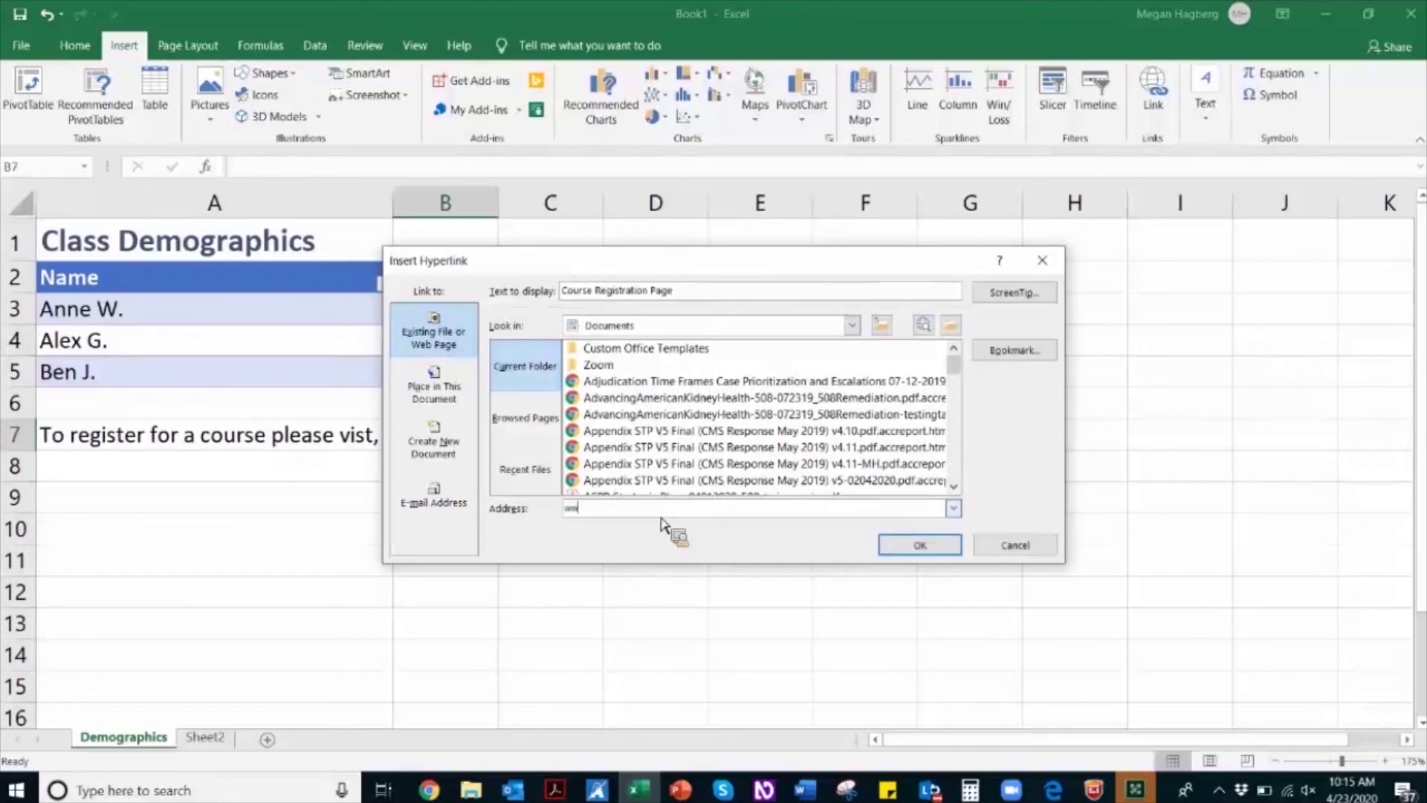
pyautogui.write('w.registrat')
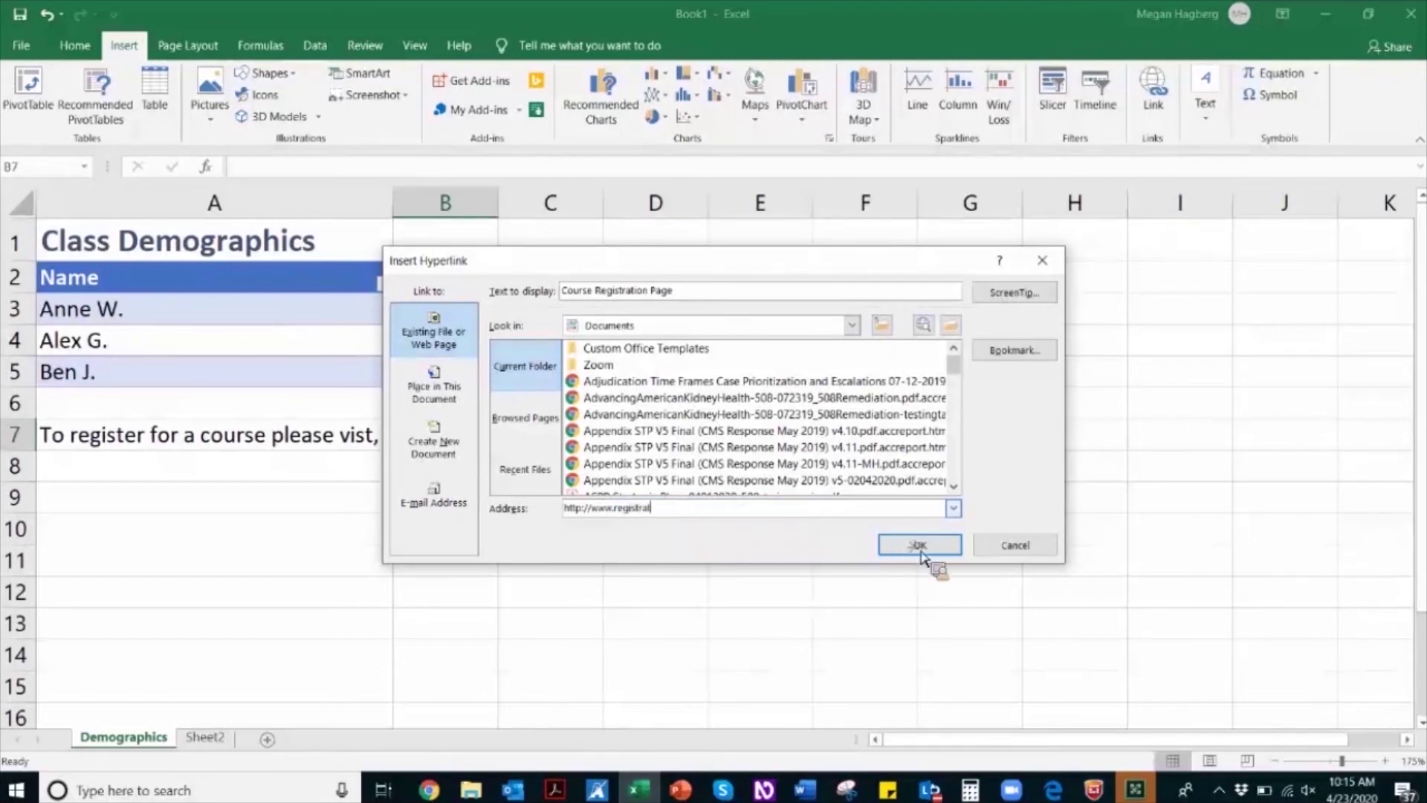
pyautogui.write('ion.com')
pyautogui.click(920, 548)
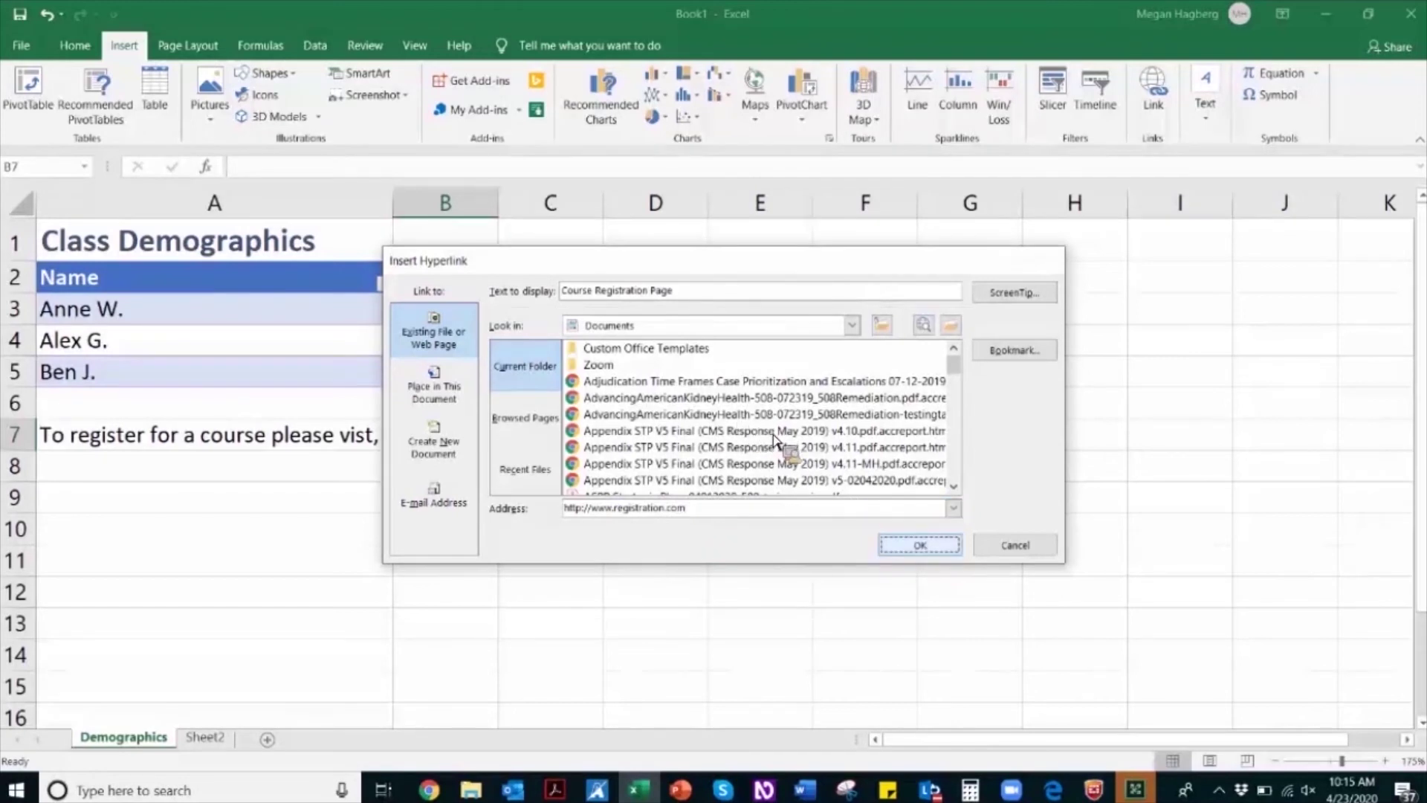
pyautogui.press('Return')
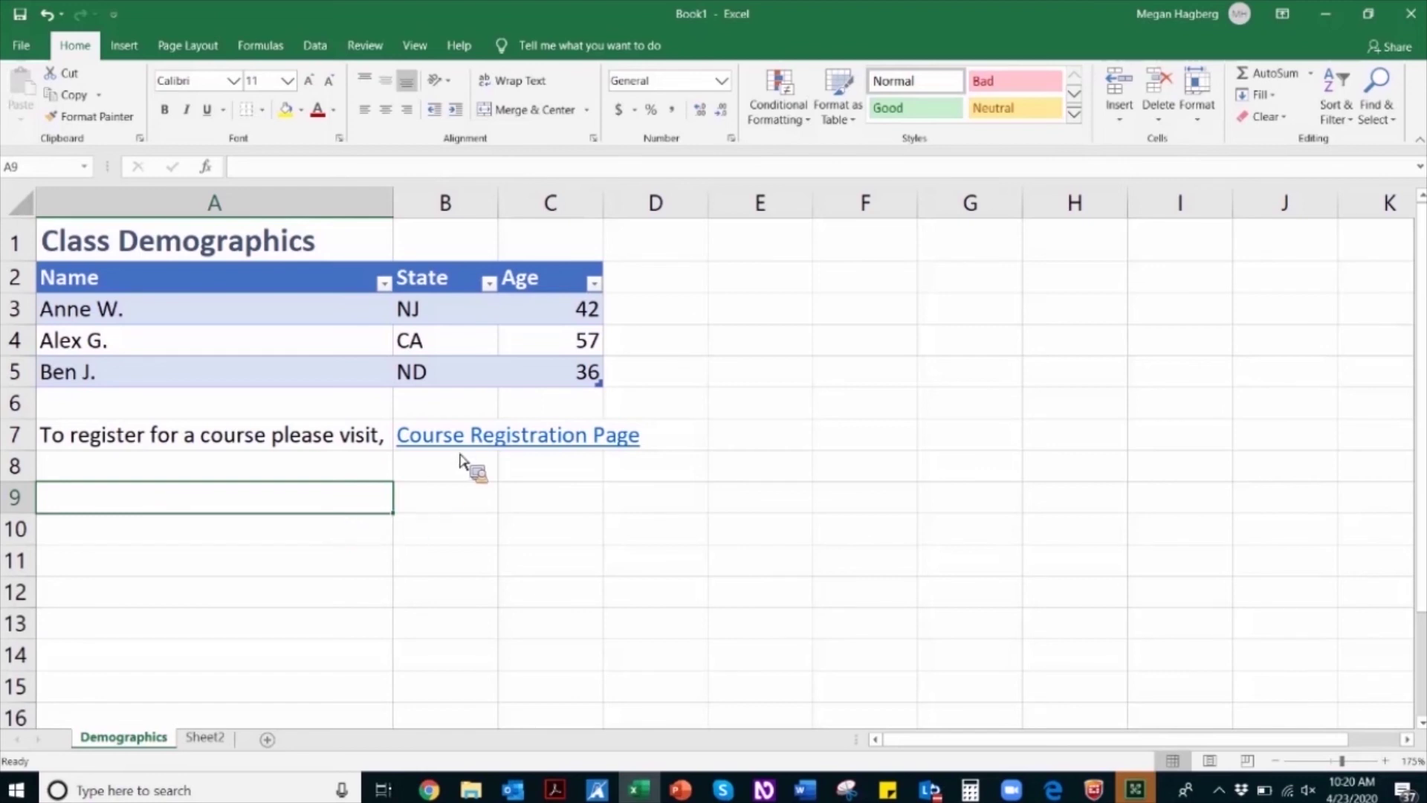
pyautogui.click(378, 446)
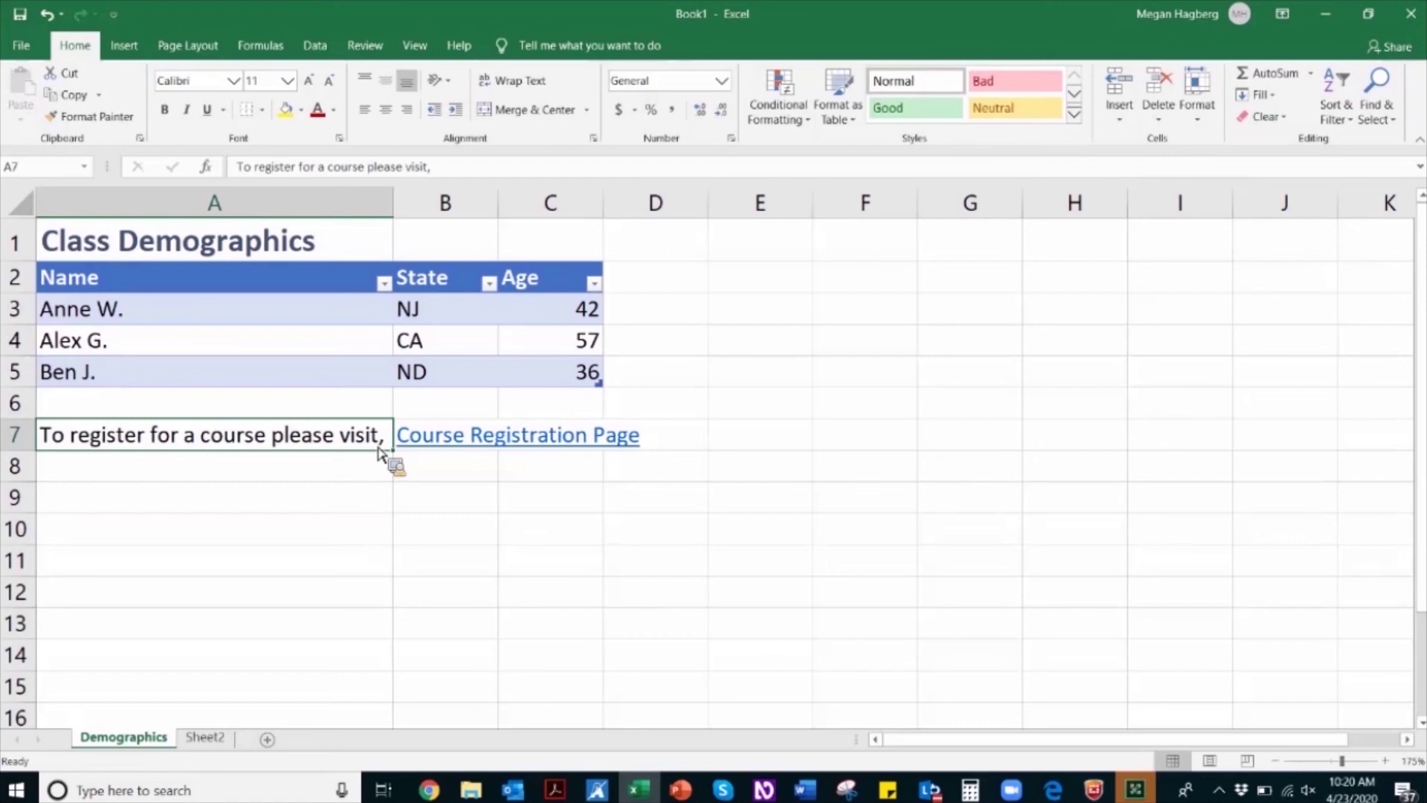
pyautogui.press('Right')
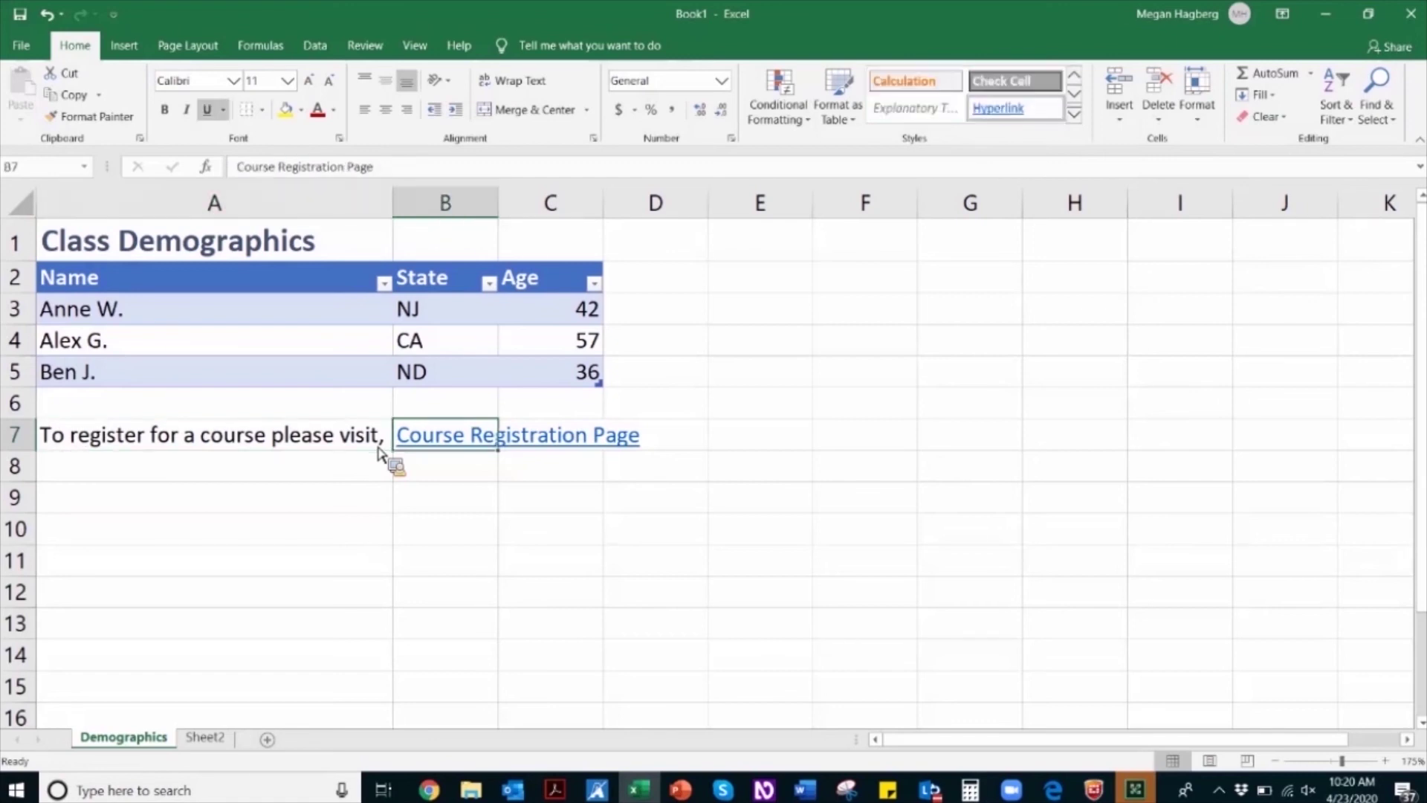
pyautogui.press('Left')
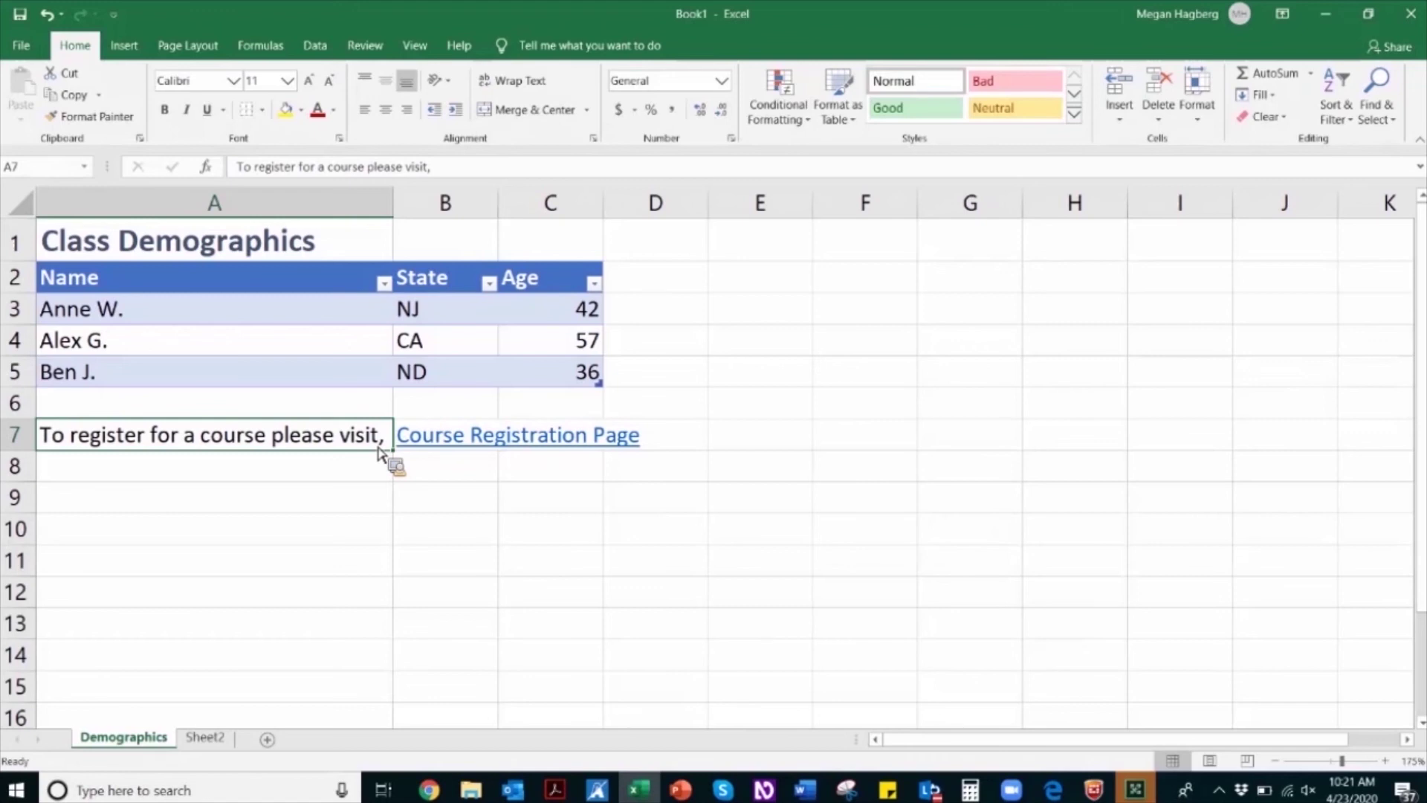
pyautogui.press('Right')
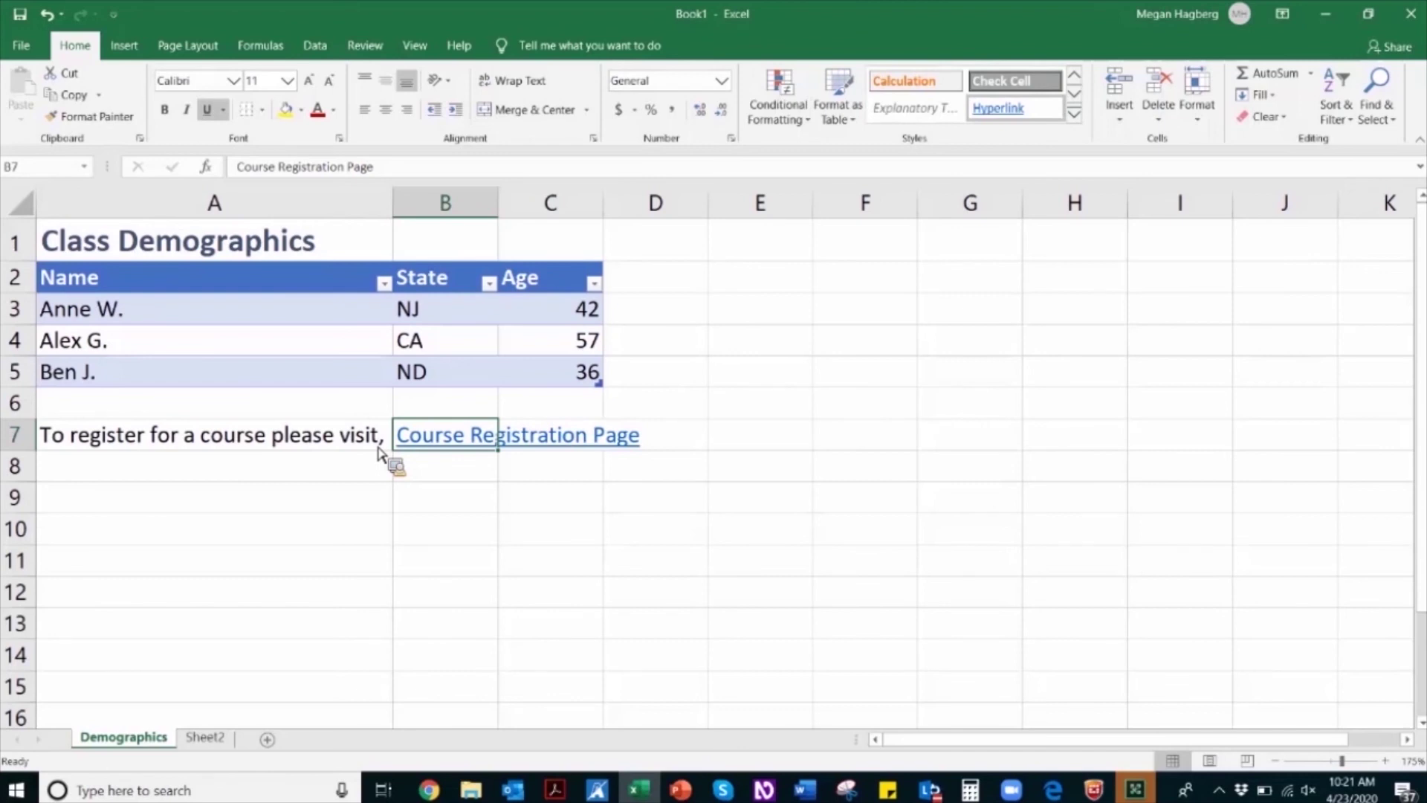
pyautogui.press('Left')
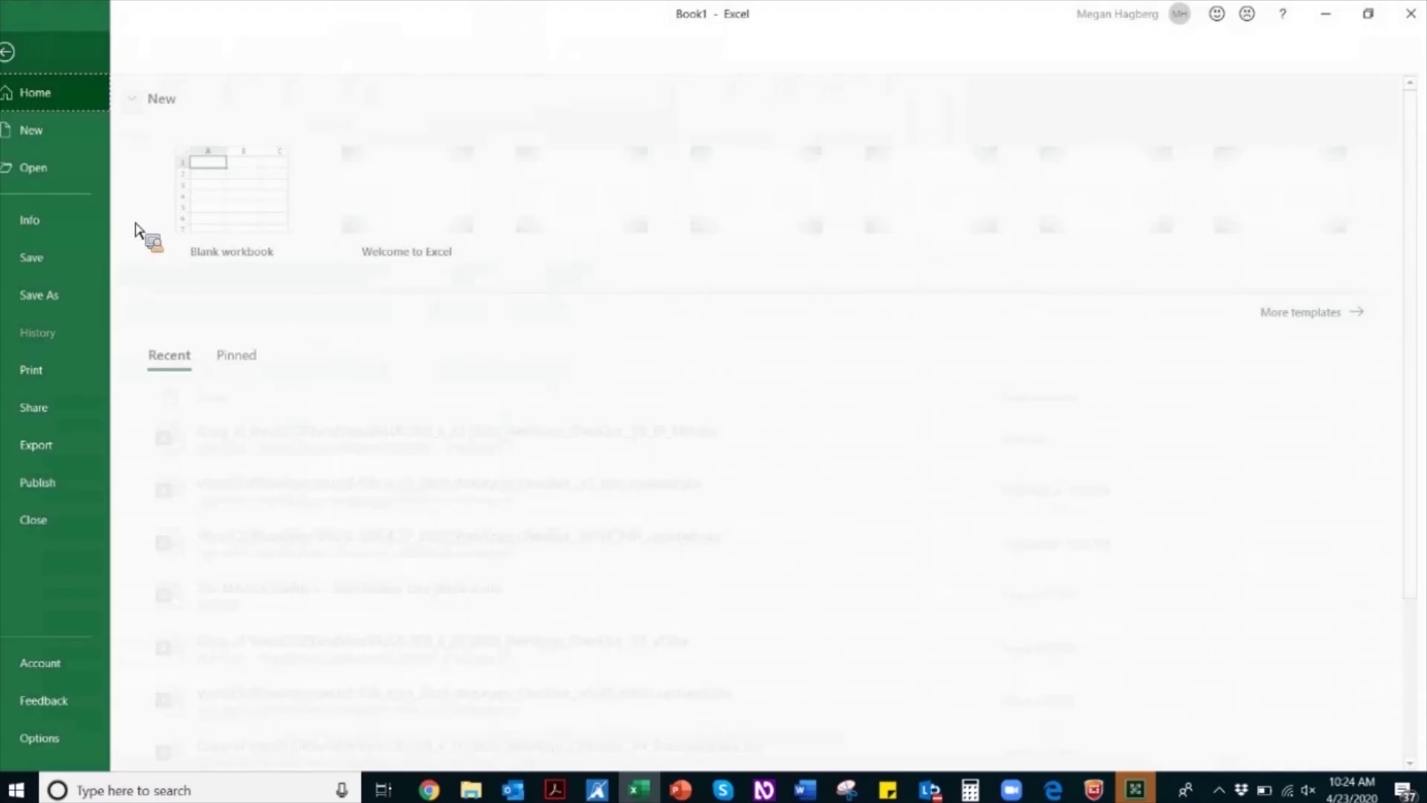
pyautogui.click(36, 48)
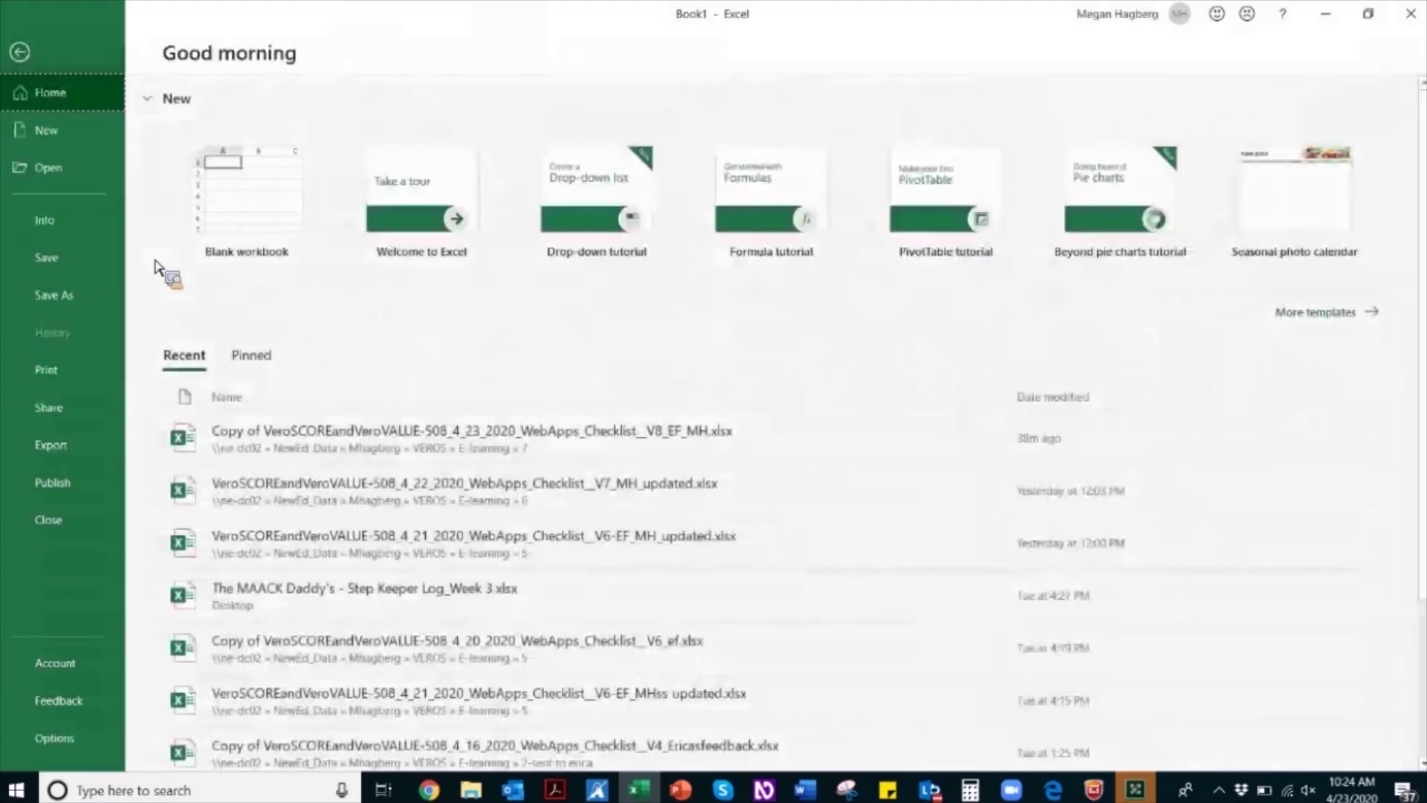
pyautogui.press('i')
pyautogui.press('Escape')
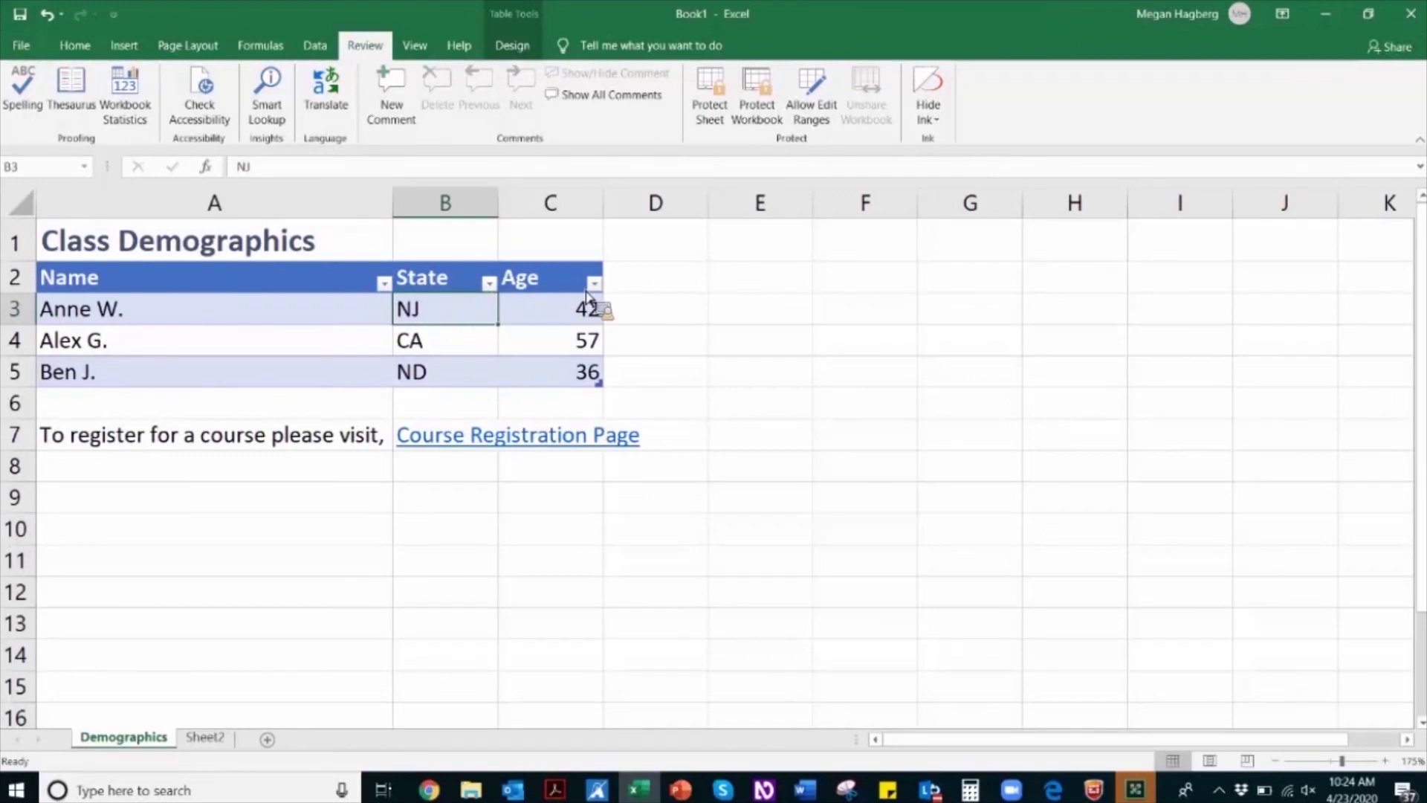
pyautogui.click(229, 260)
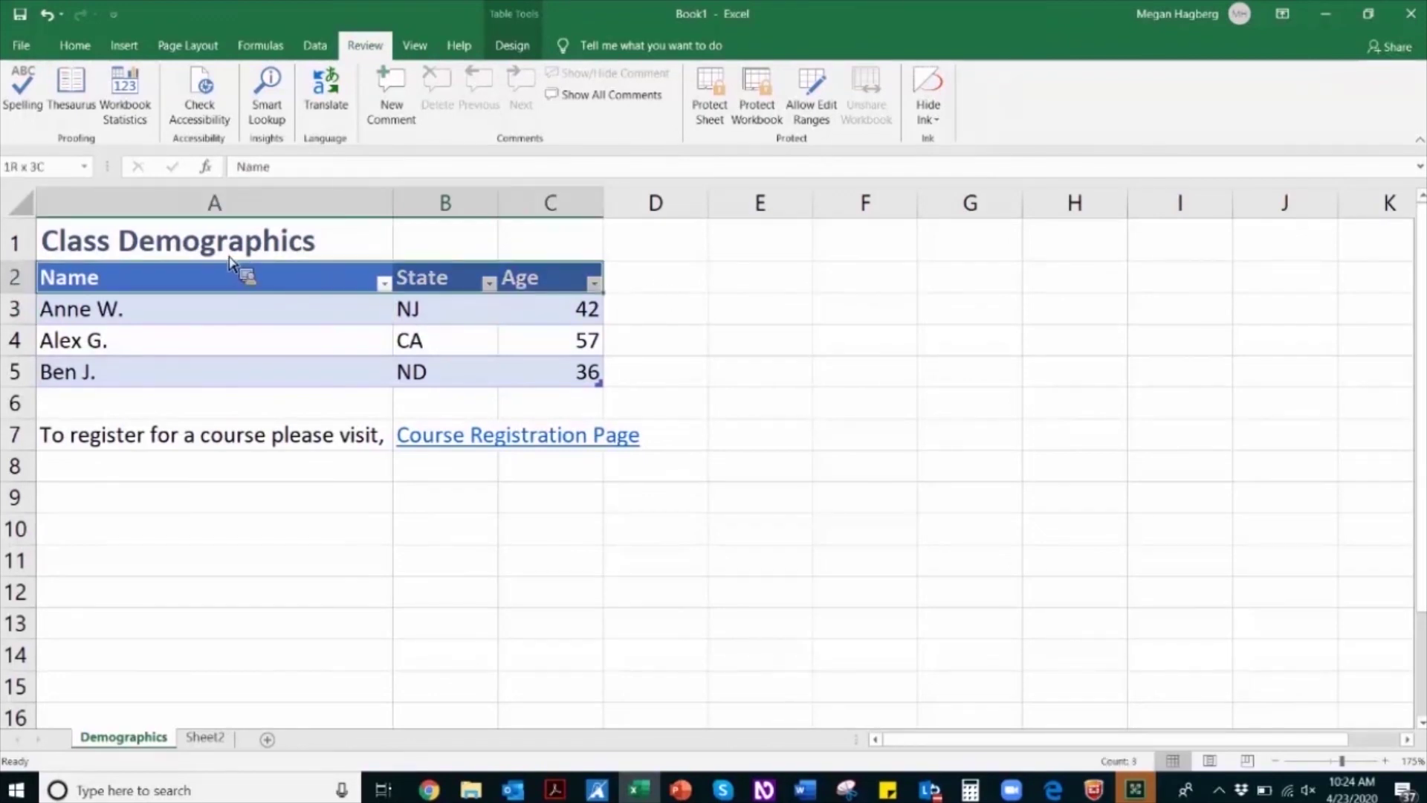
pyautogui.press('Right')
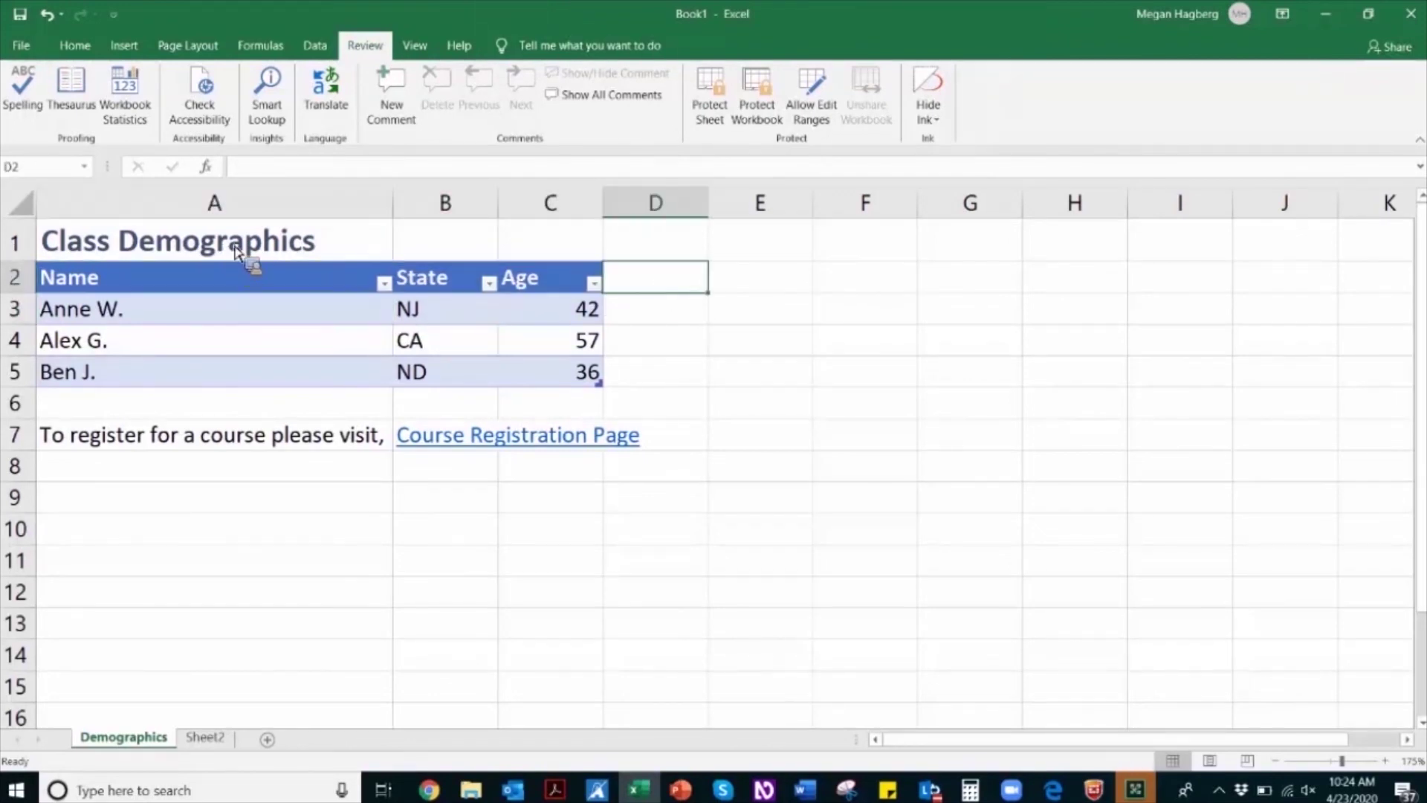
pyautogui.hotkey('ctrl', 'Home')
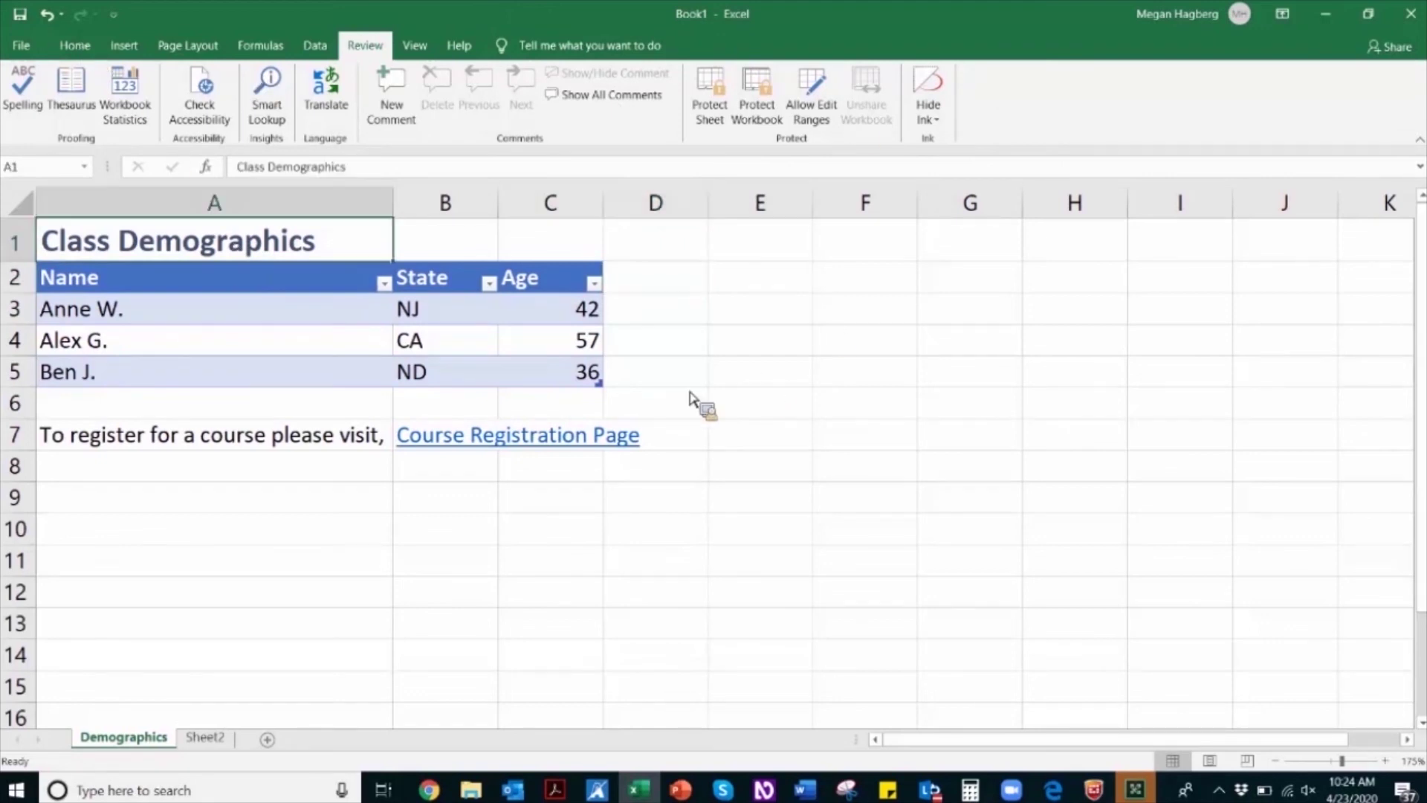
pyautogui.hotkey('alt', 'h')
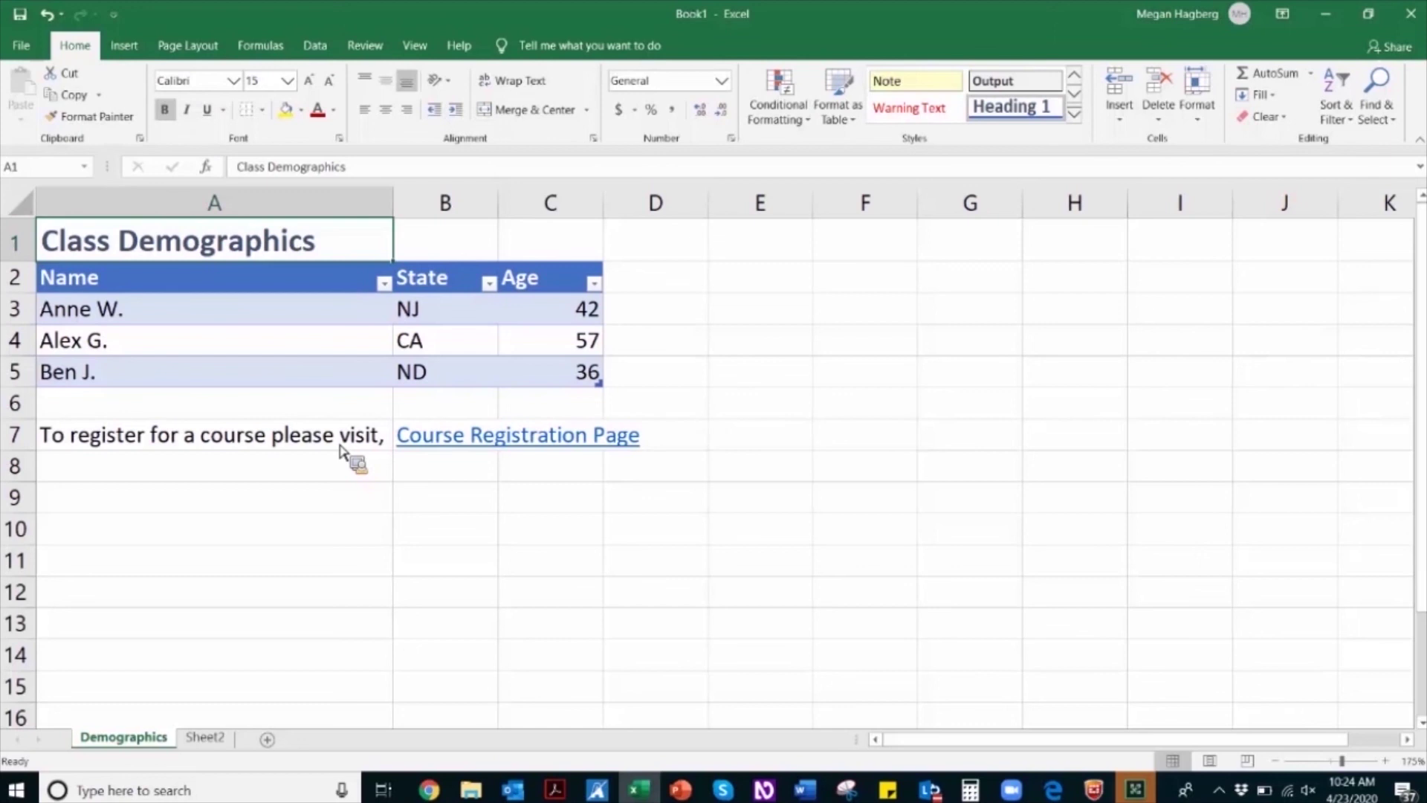
pyautogui.click(340, 444)
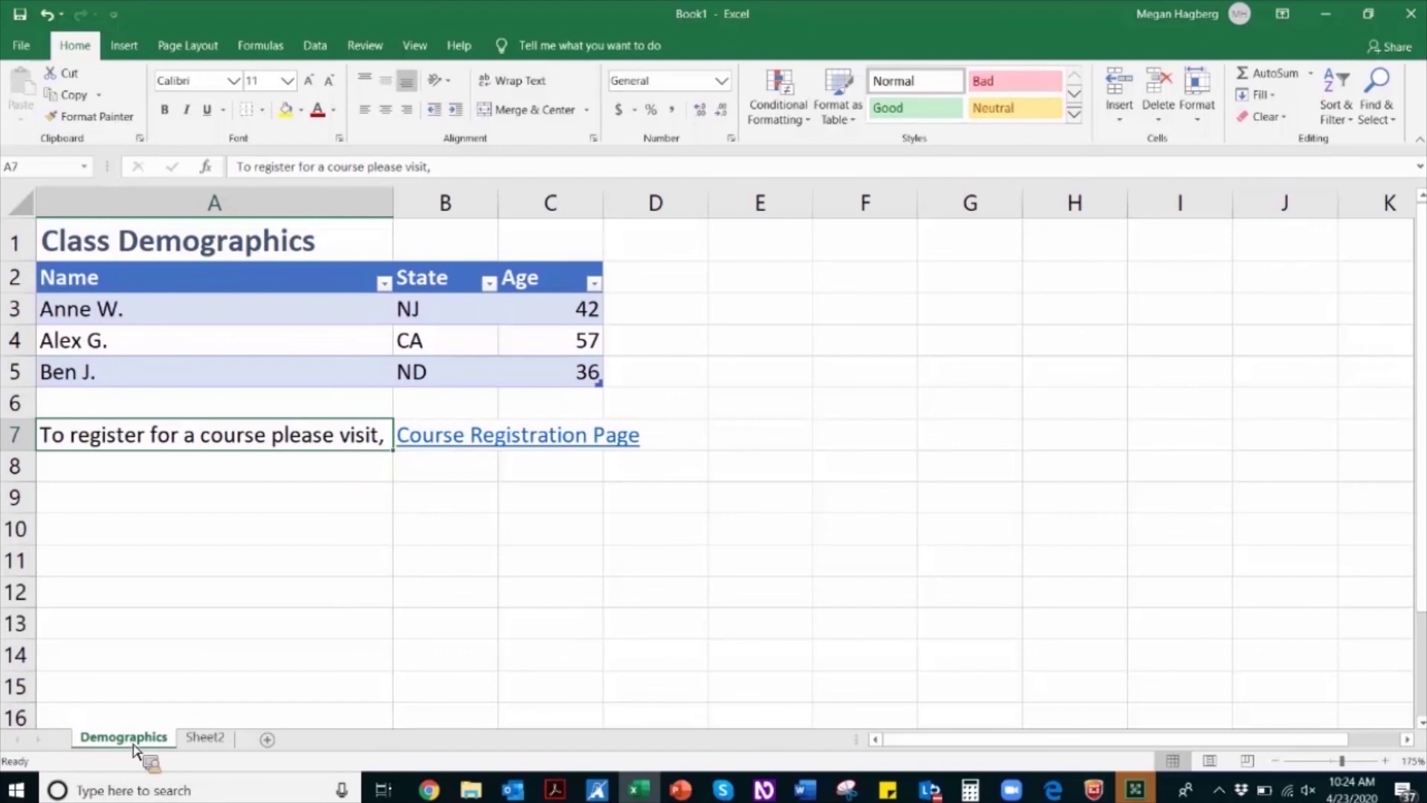
# Delete the blank Sheet2 so only Demographics remains, then select an empty cell.
pyautogui.moveTo(185, 752)
pyautogui.mouseDown()
pyautogui.moveTo(209, 753)
pyautogui.moveTo(155, 753)
pyautogui.moveTo(211, 752)
pyautogui.moveTo(151, 751)
pyautogui.moveTo(166, 755)
pyautogui.mouseUp()
pyautogui.rightClick(205, 740)
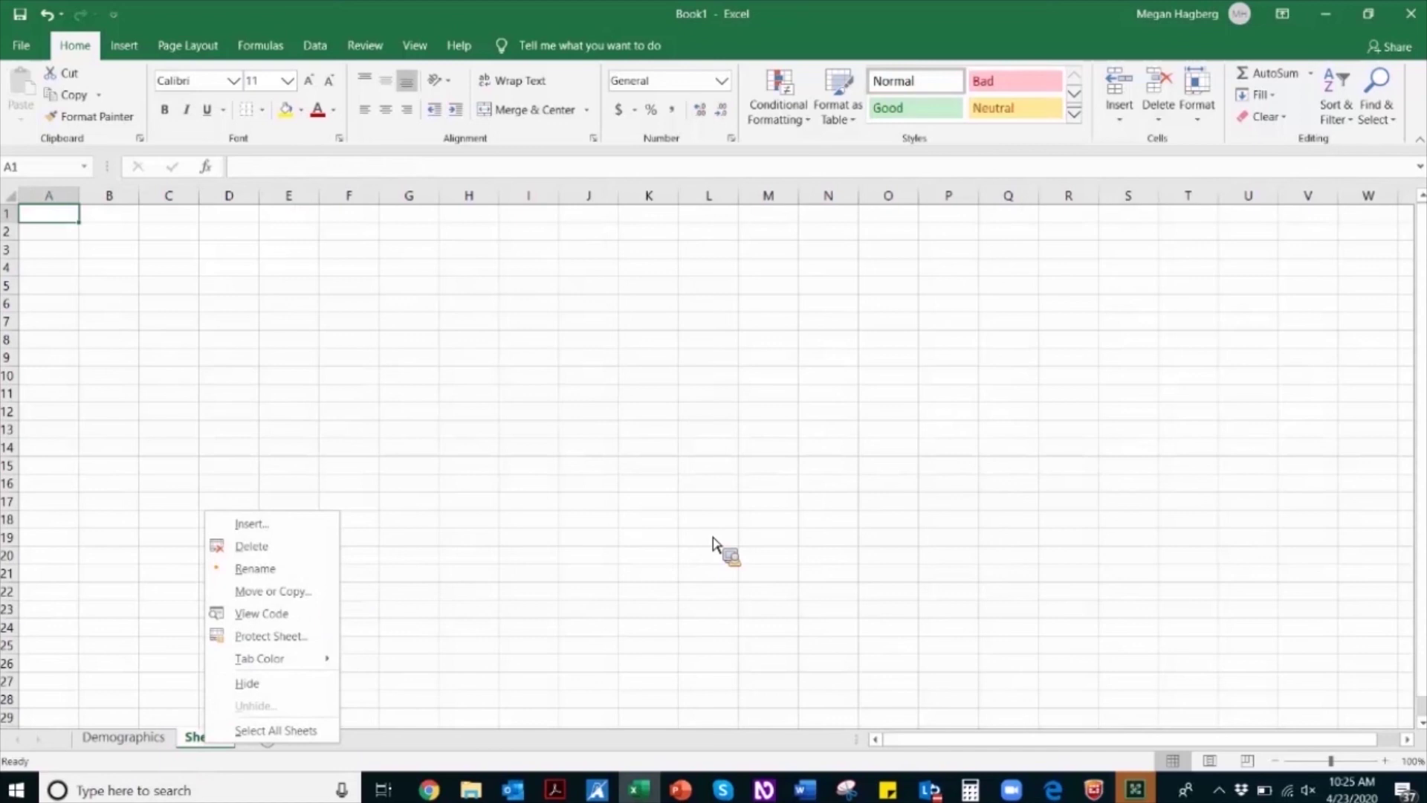
pyautogui.press('d')
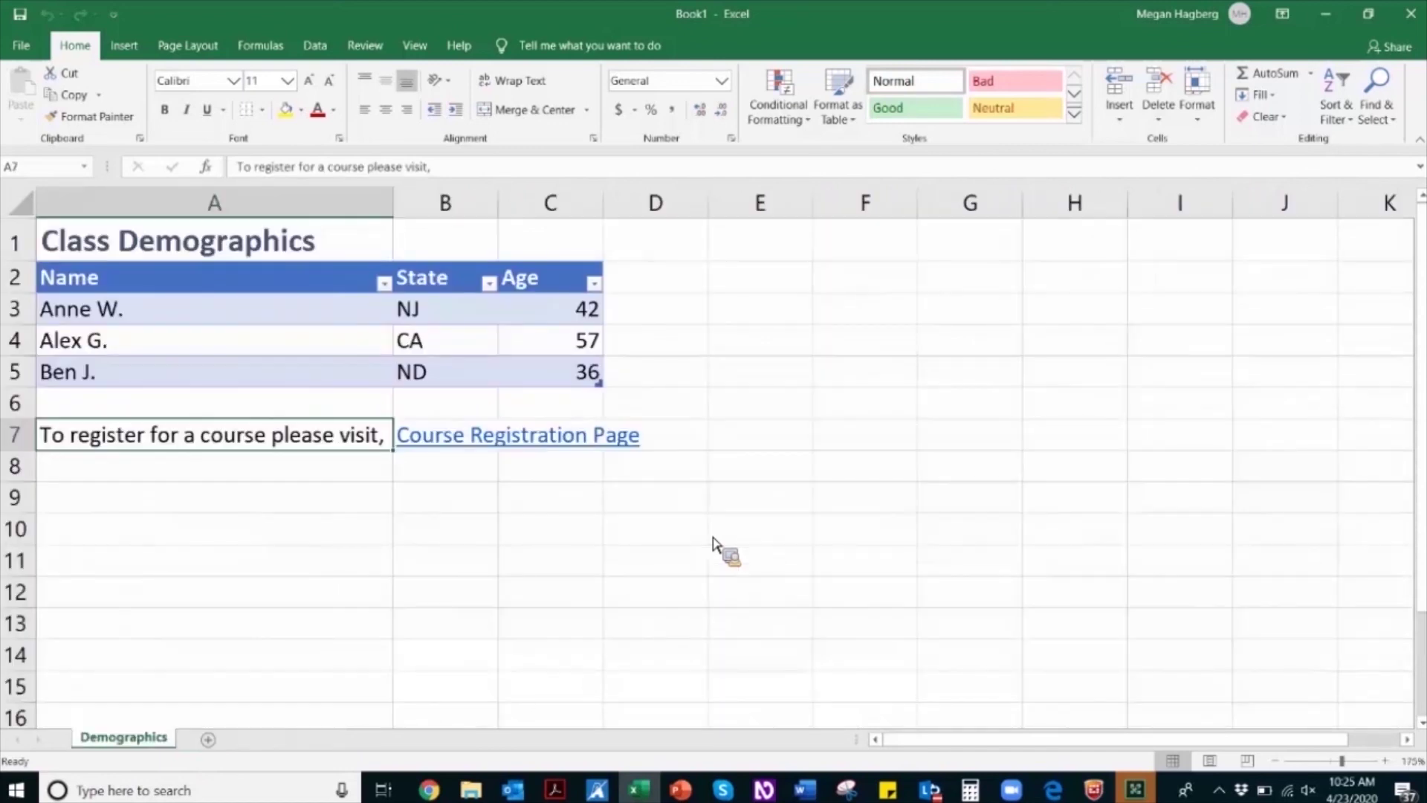
pyautogui.click(706, 538)
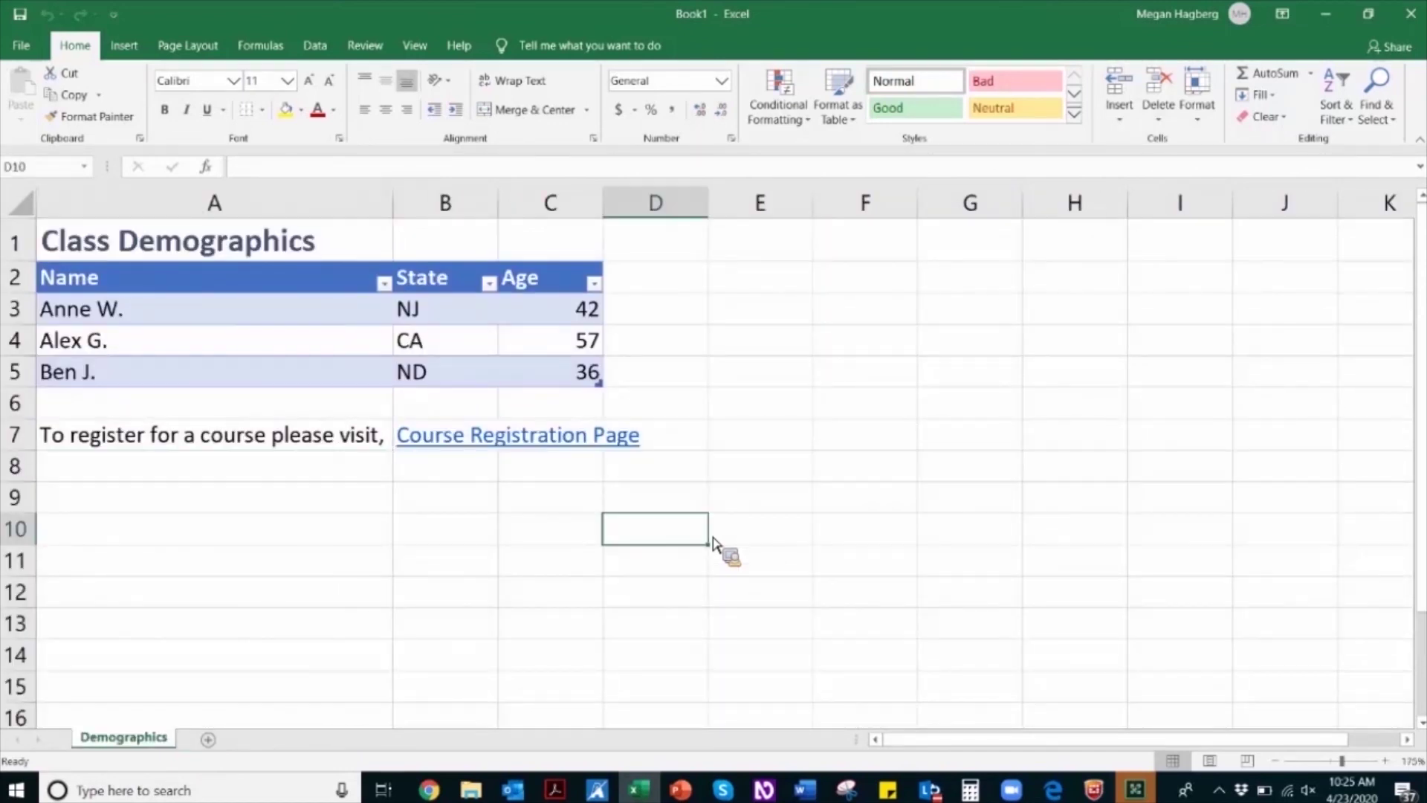